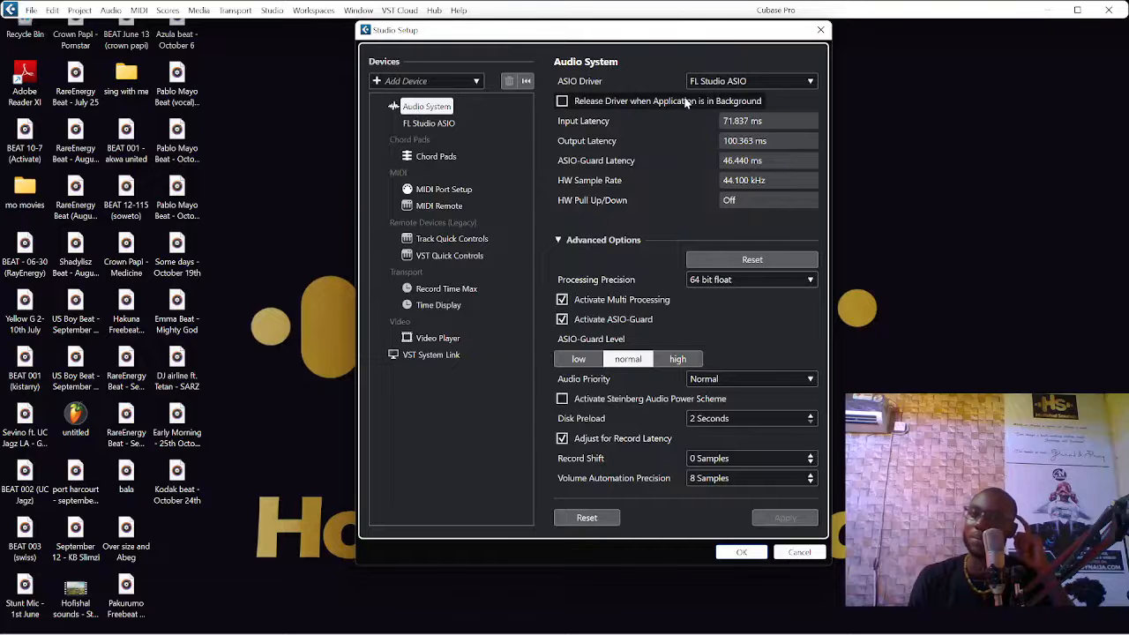
# Step: Review the available ASIO drivers in the studio setup, keep FL Studio ASIO and accept the dialog
pyautogui.click(727, 85)
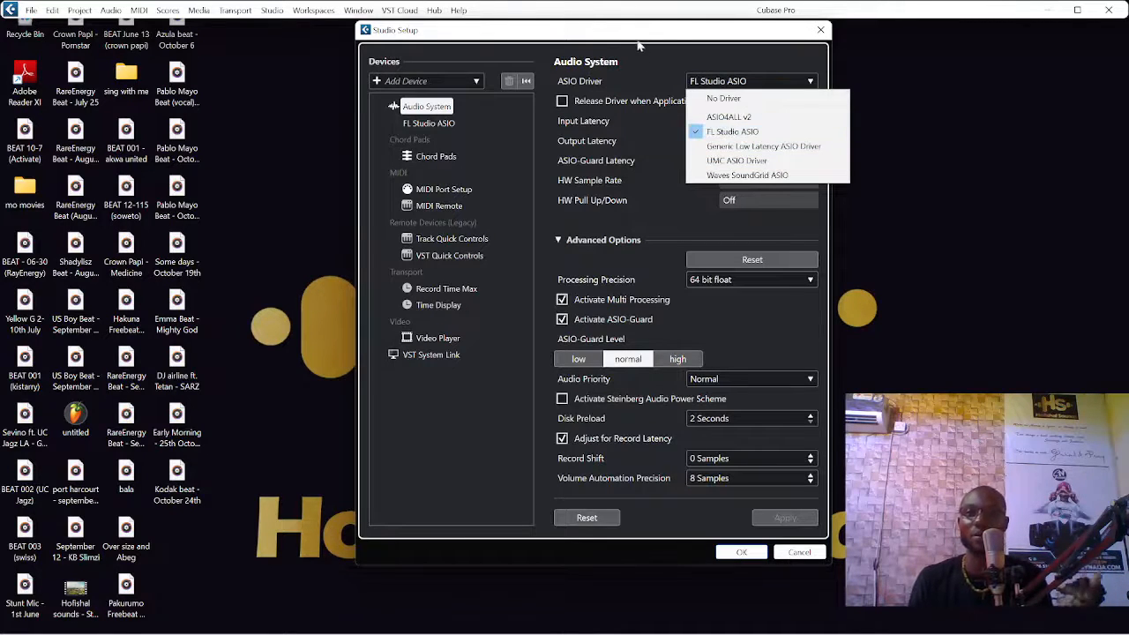
pyautogui.click(641, 46)
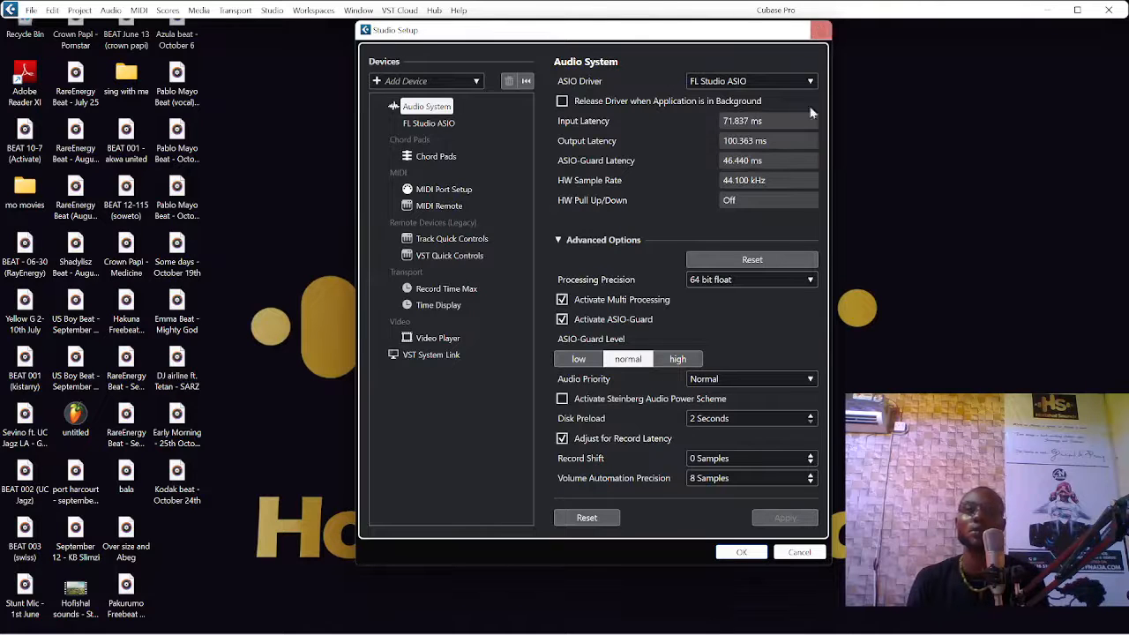
pyautogui.click(744, 553)
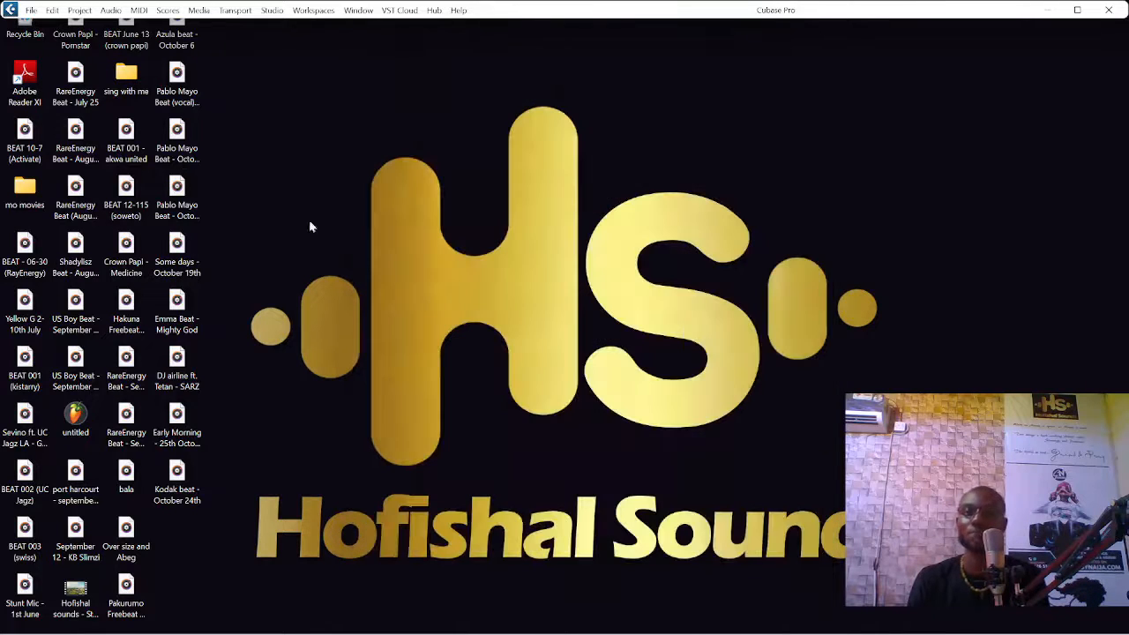
# Step: Start a new project and look through the Recording, Scoring, Production, Mastering and More template categories
pyautogui.click(31, 10)
pyautogui.click(61, 25)
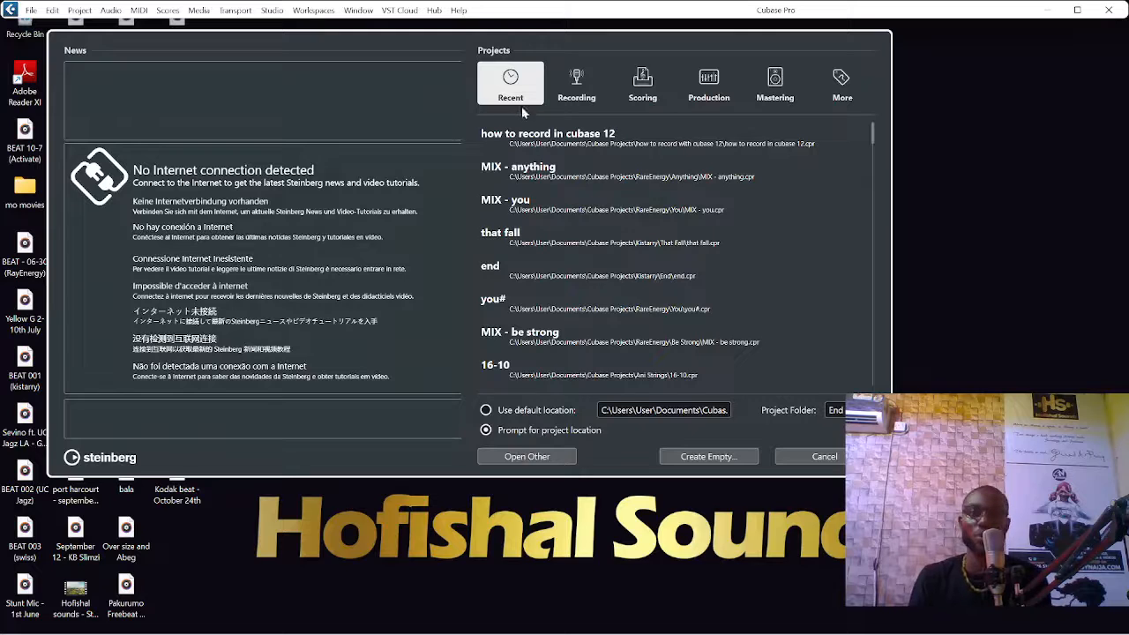
pyautogui.click(576, 94)
pyautogui.click(645, 90)
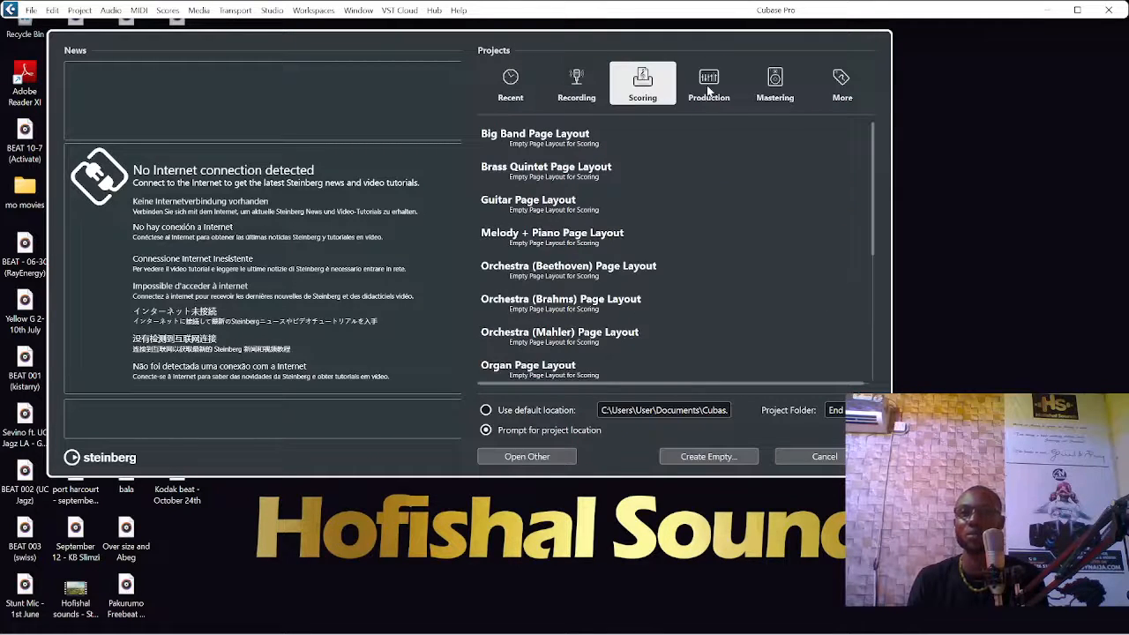
pyautogui.click(709, 90)
pyautogui.click(790, 102)
pyautogui.click(840, 95)
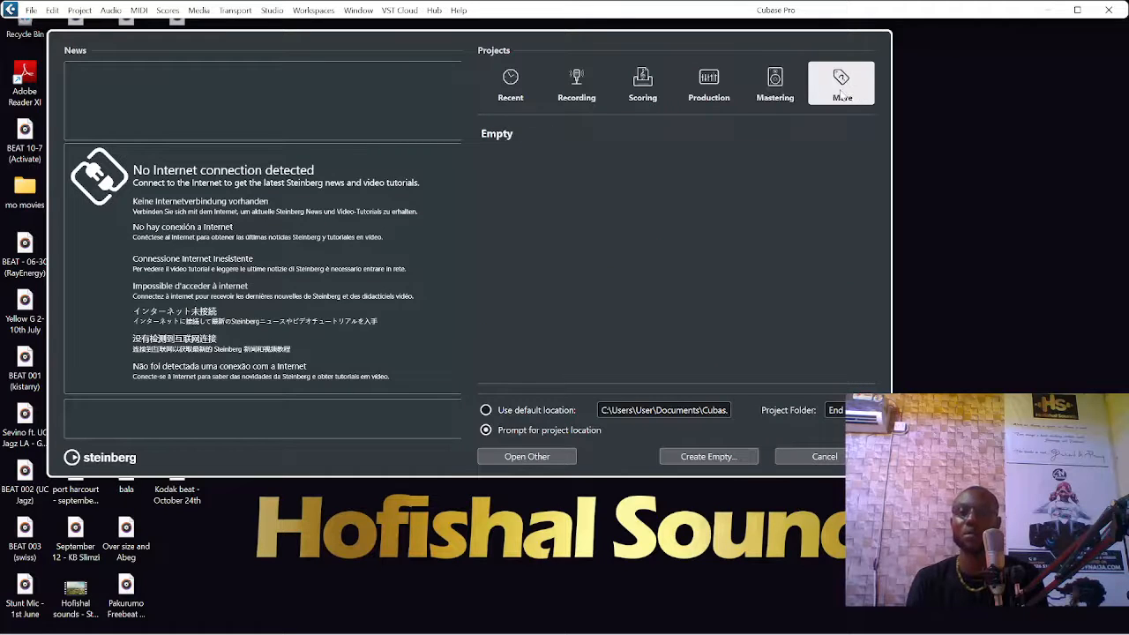
pyautogui.click(582, 89)
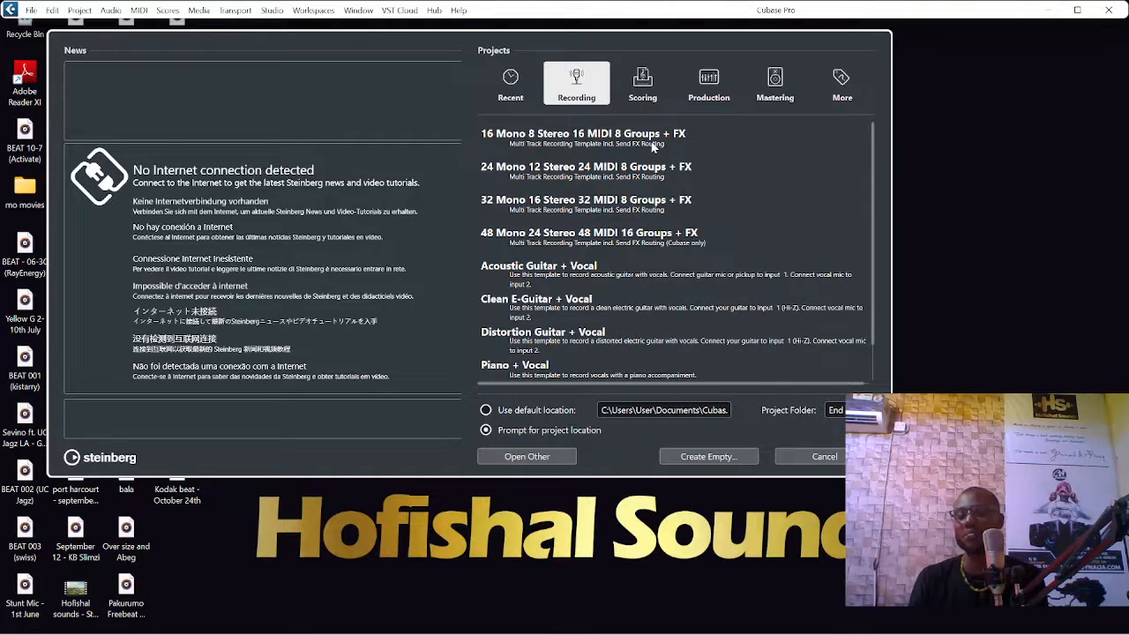
pyautogui.click(575, 154)
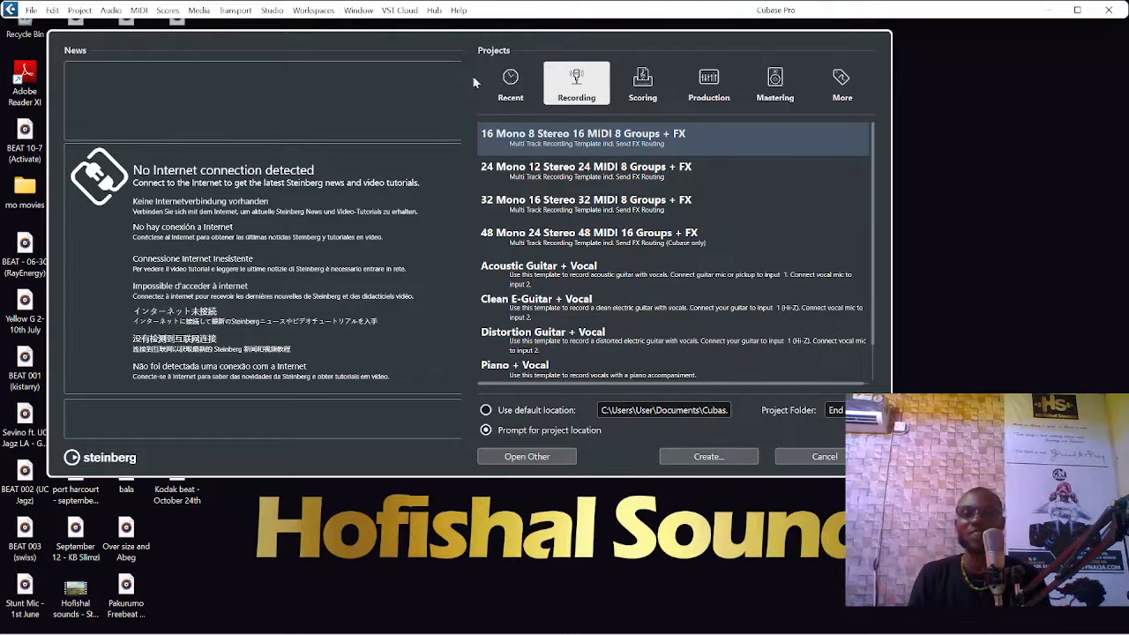
pyautogui.click(706, 457)
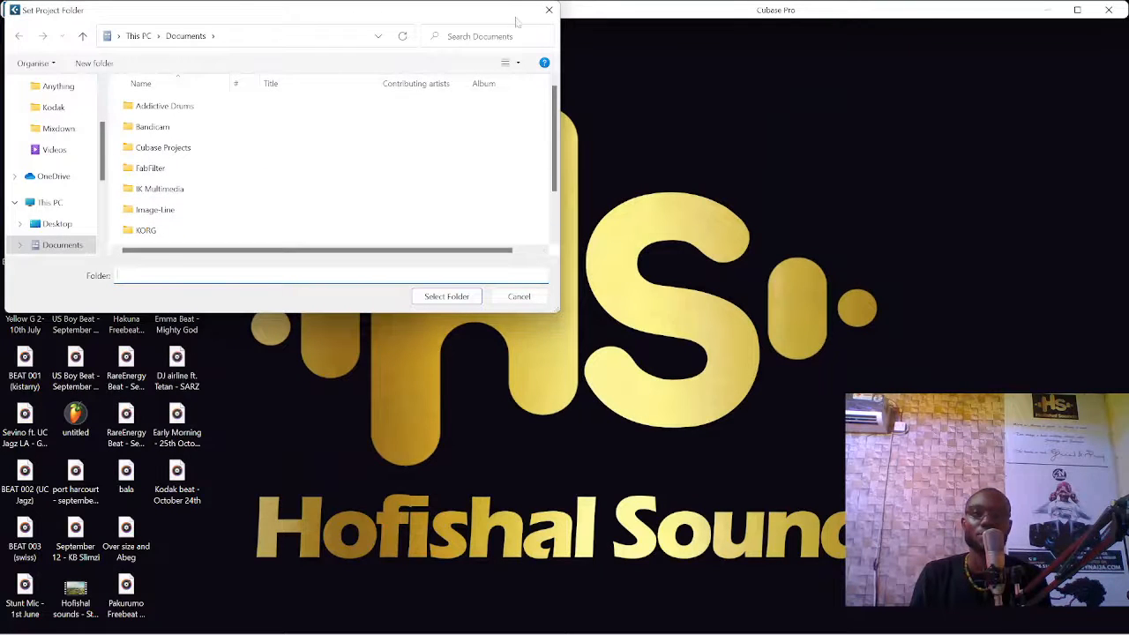
pyautogui.click(548, 10)
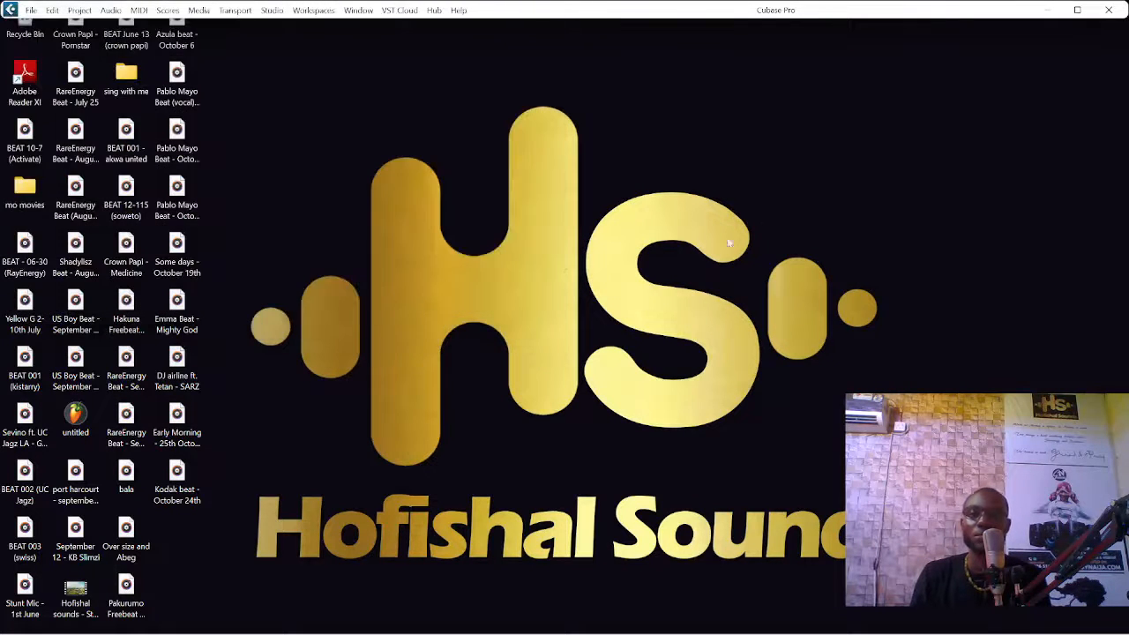
# Step: Start a new empty project without a template, with a prompt for the project location
pyautogui.click(31, 10)
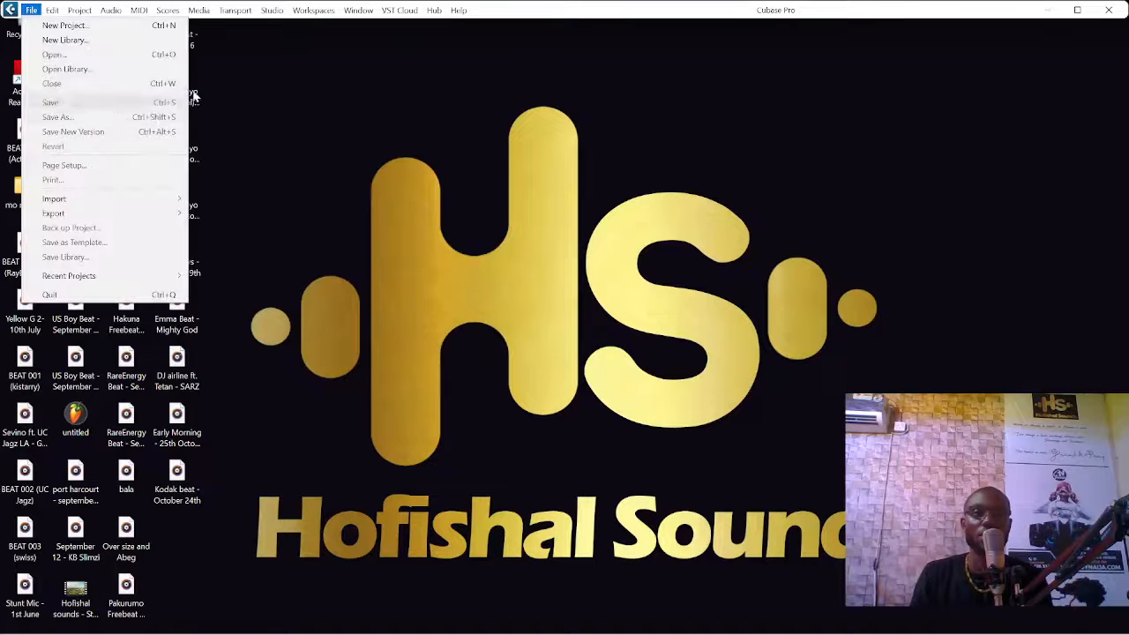
pyautogui.click(53, 23)
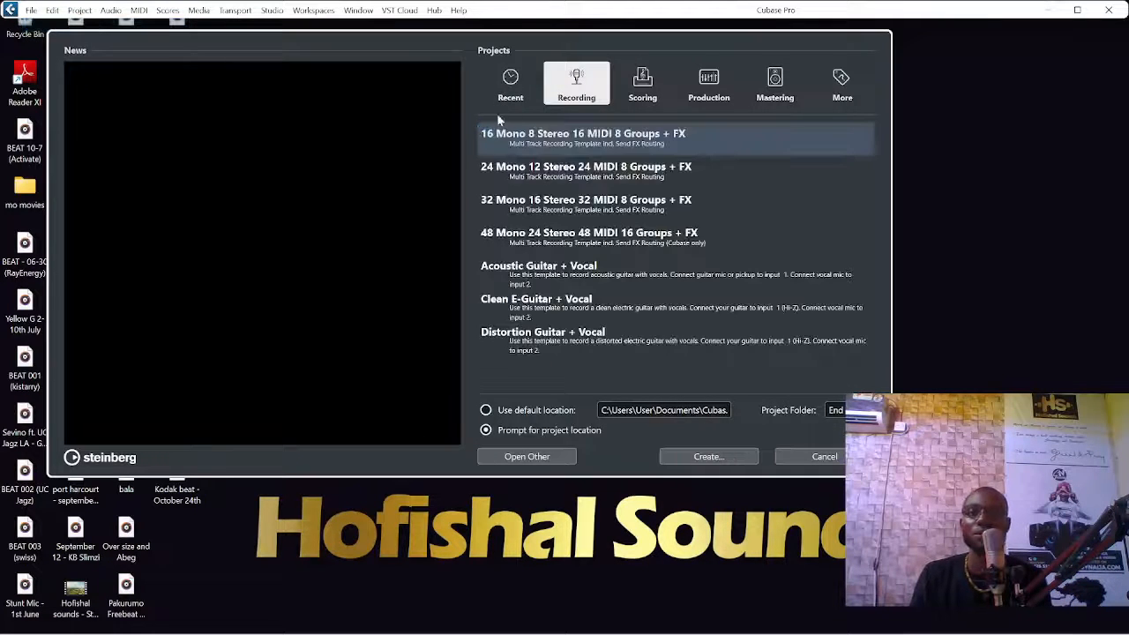
pyautogui.click(509, 95)
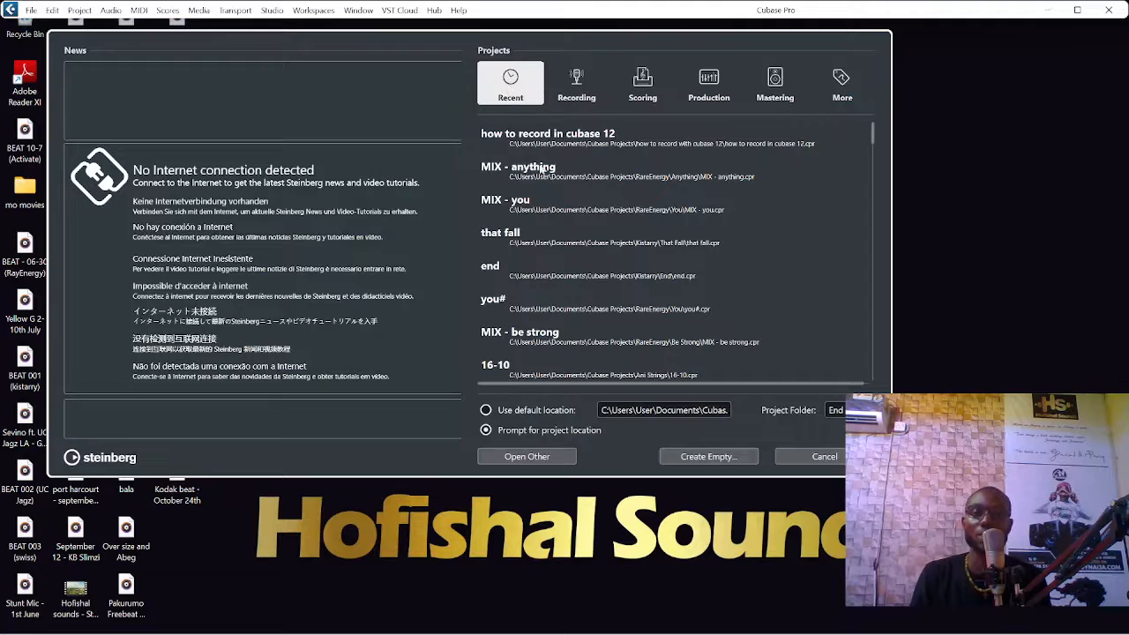
pyautogui.click(706, 457)
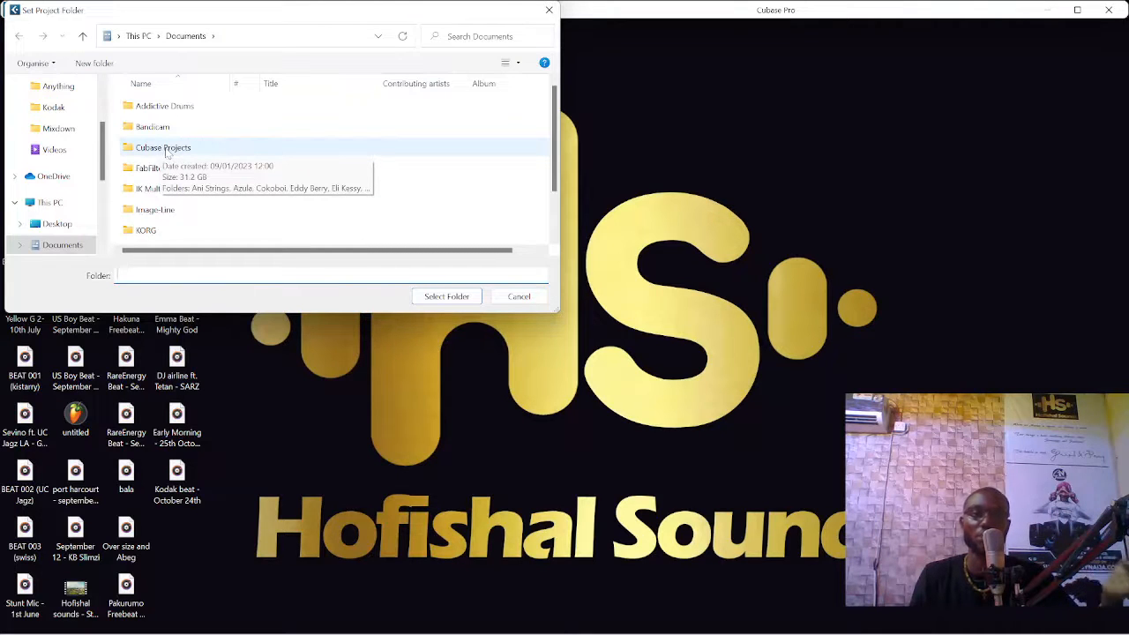
# Step: Create a folder named "how to record on cubase 12" inside Cubase Projects and set it as the project folder
pyautogui.doubleClick(165, 150)
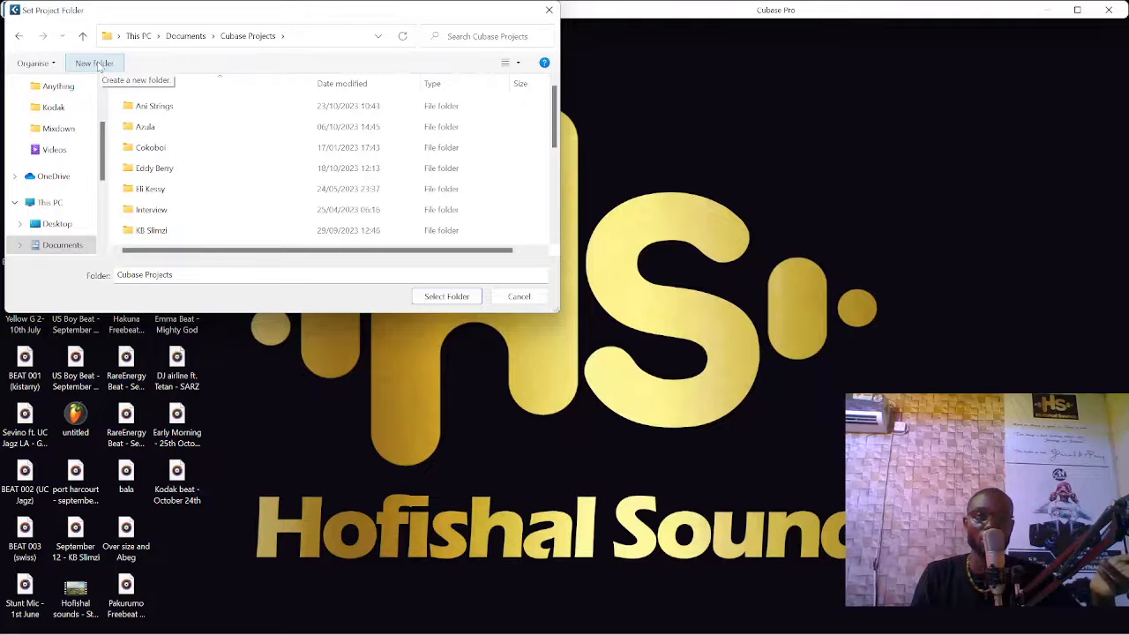
pyautogui.click(99, 64)
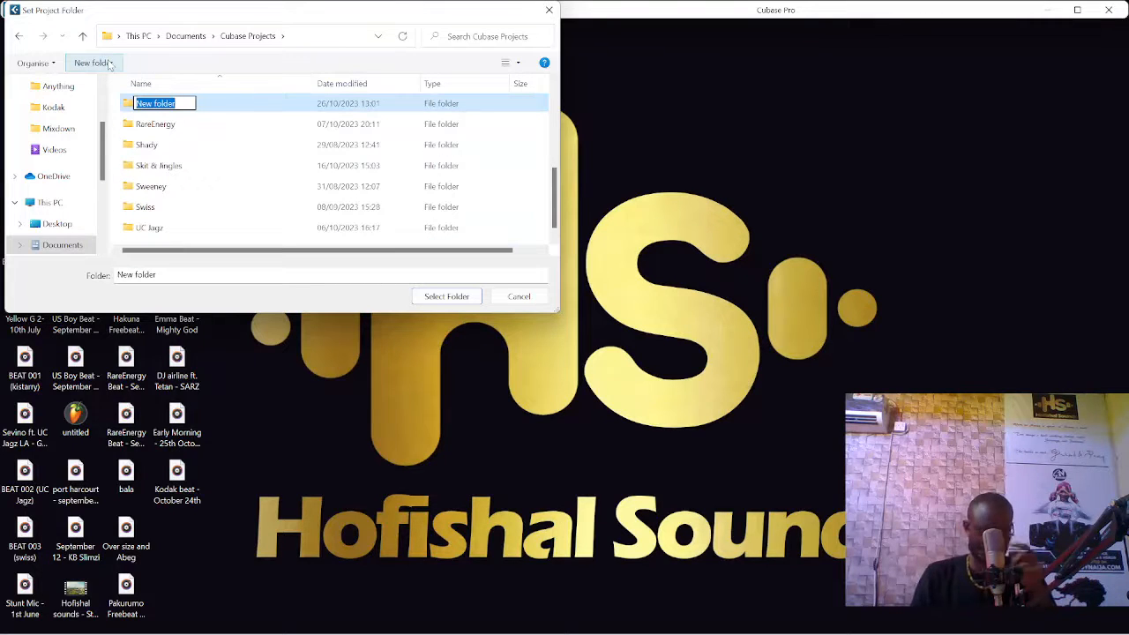
pyautogui.write('how to')
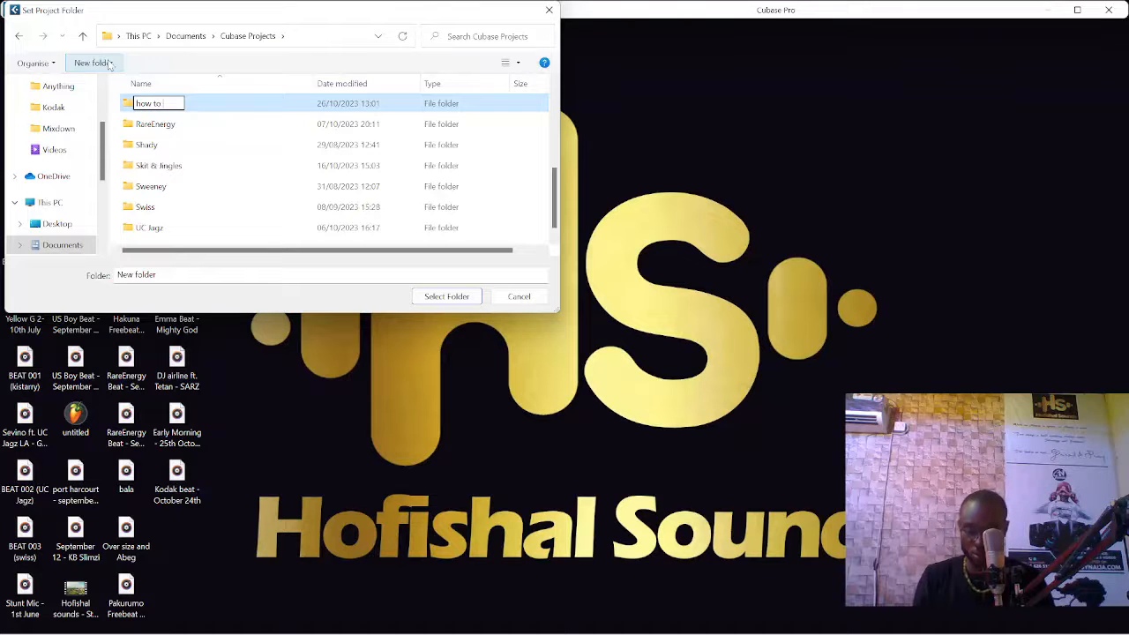
pyautogui.write(' record on cubase')
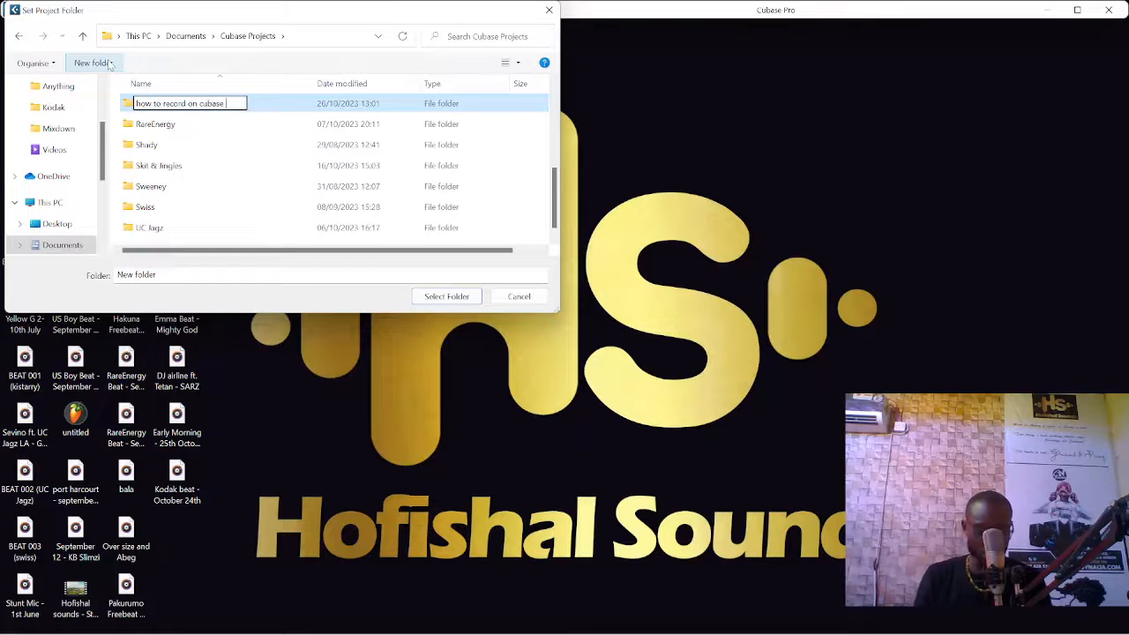
pyautogui.write('12')
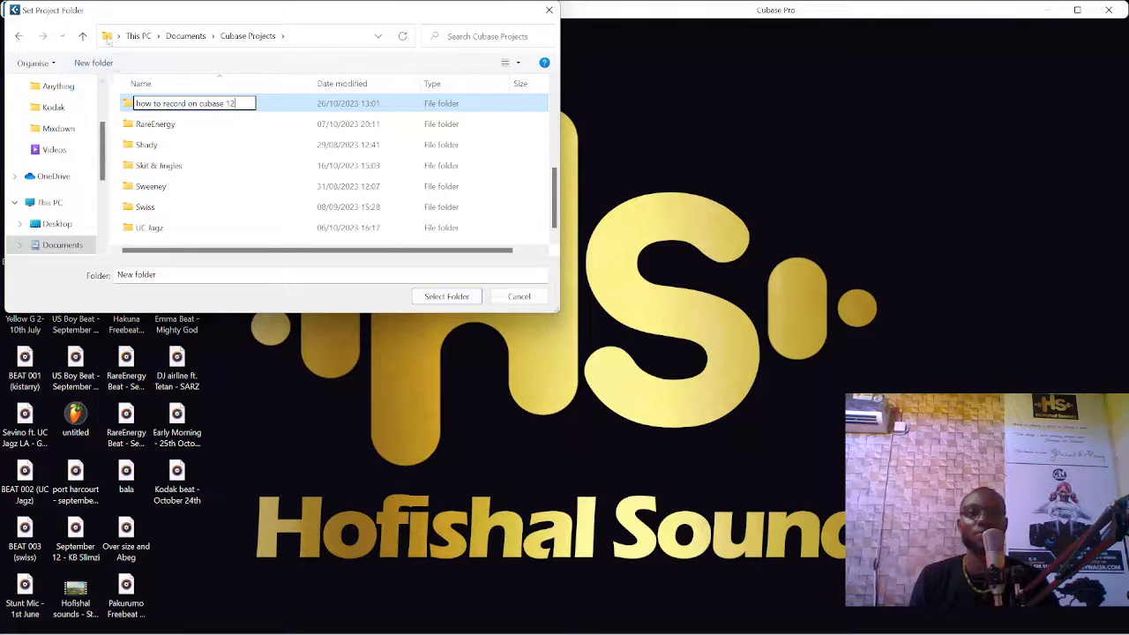
pyautogui.press('Return')
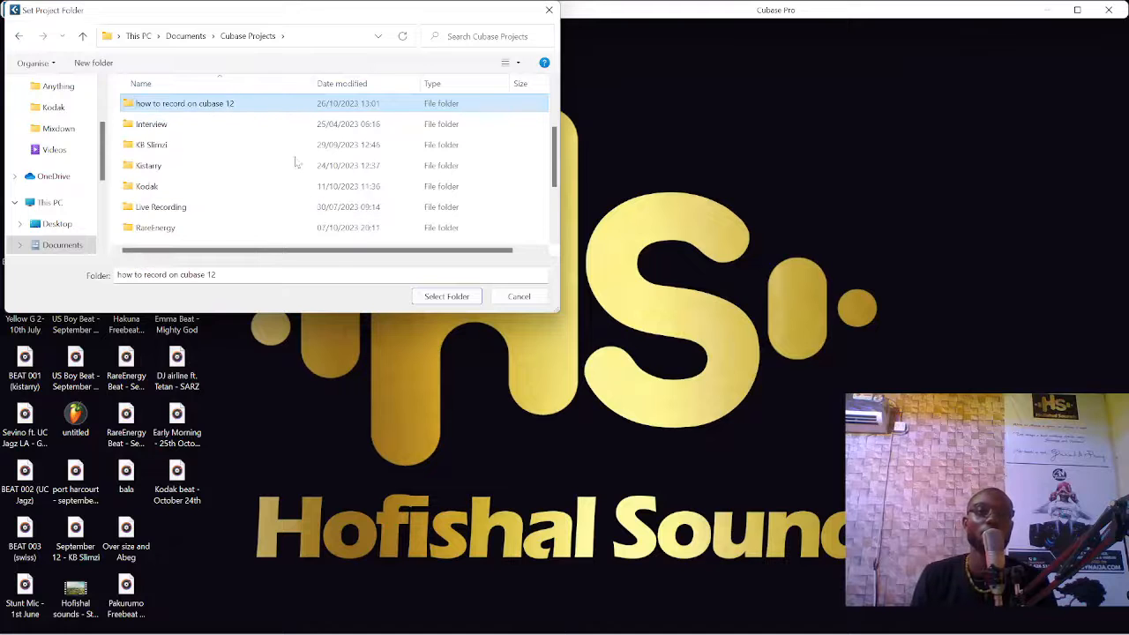
pyautogui.click(449, 298)
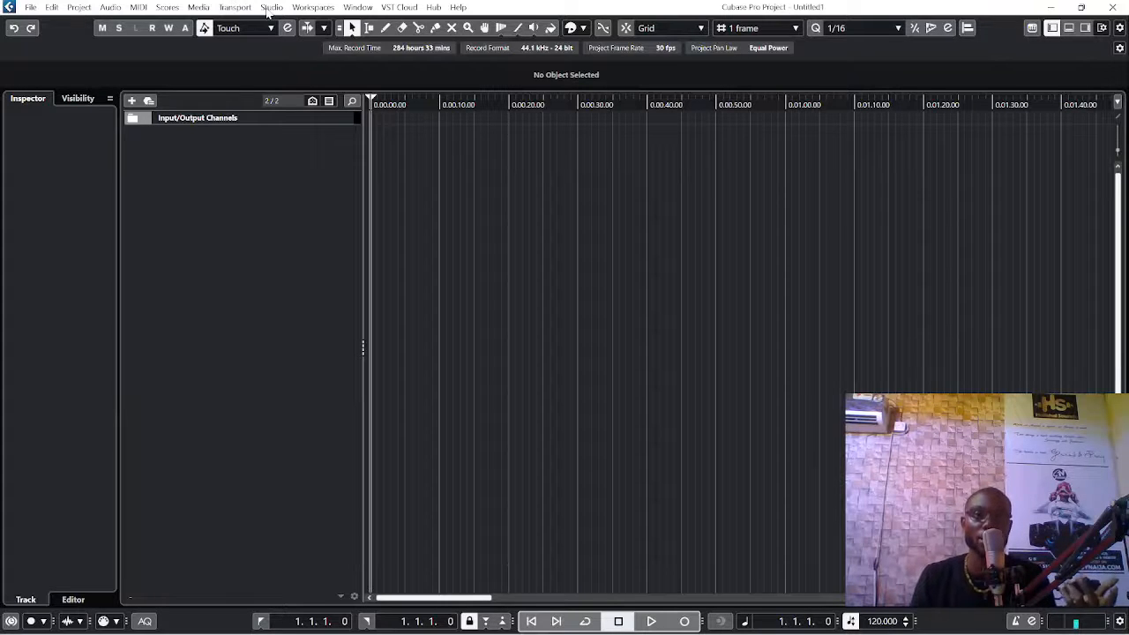
# Step: Reopen the studio setup from the new project, check the ASIO driver choices and accept FL Studio ASIO
pyautogui.click(271, 8)
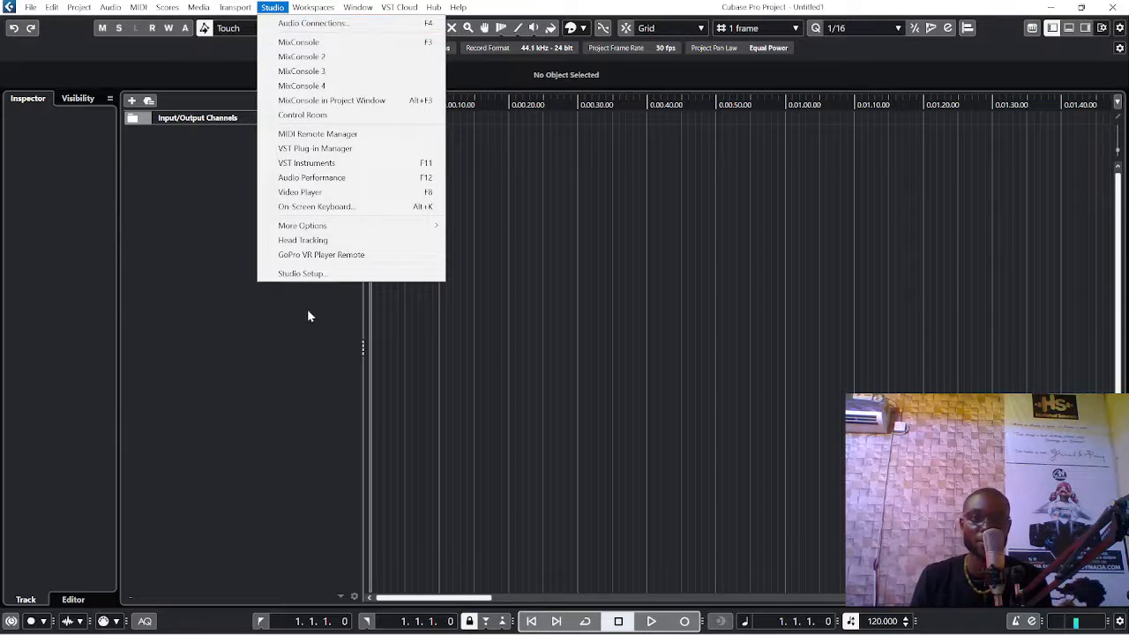
pyautogui.click(308, 279)
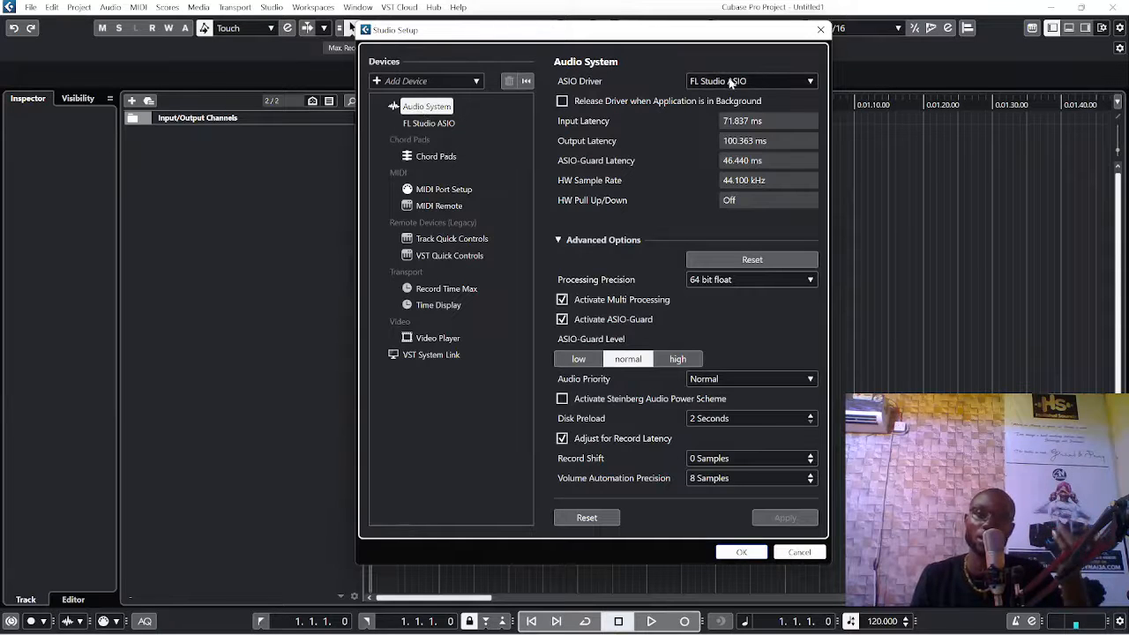
pyautogui.click(728, 81)
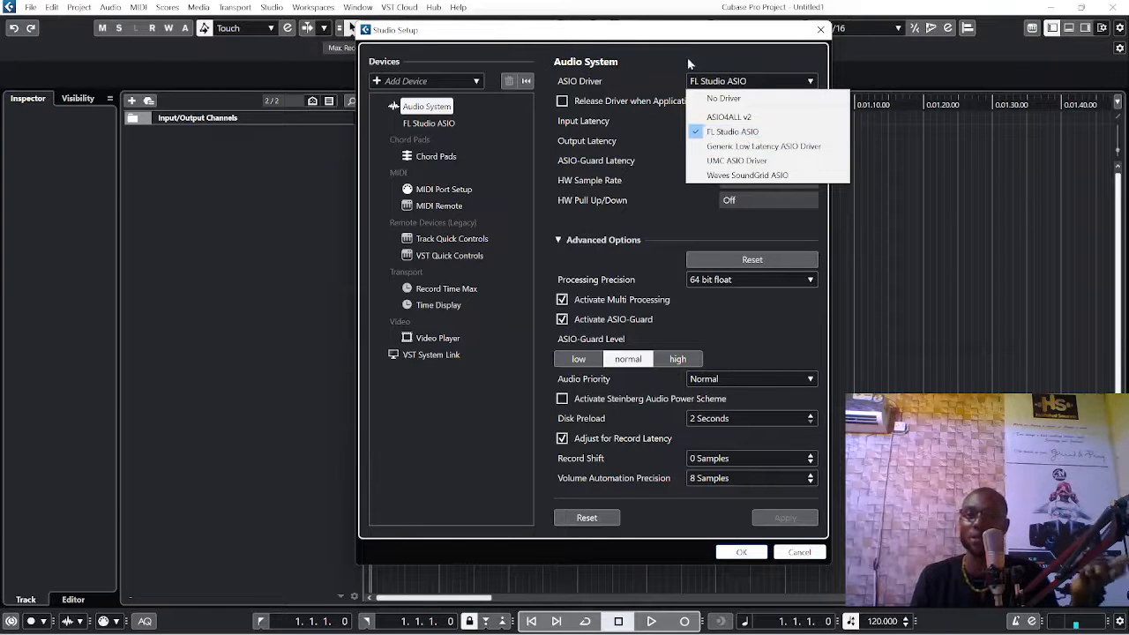
pyautogui.click(714, 40)
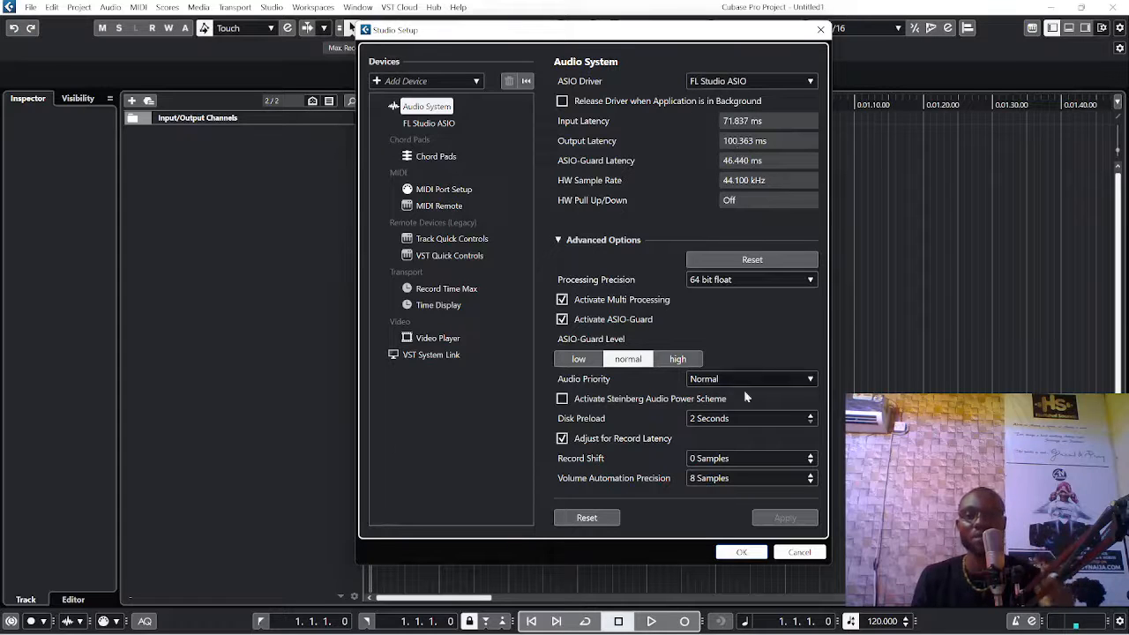
pyautogui.click(741, 553)
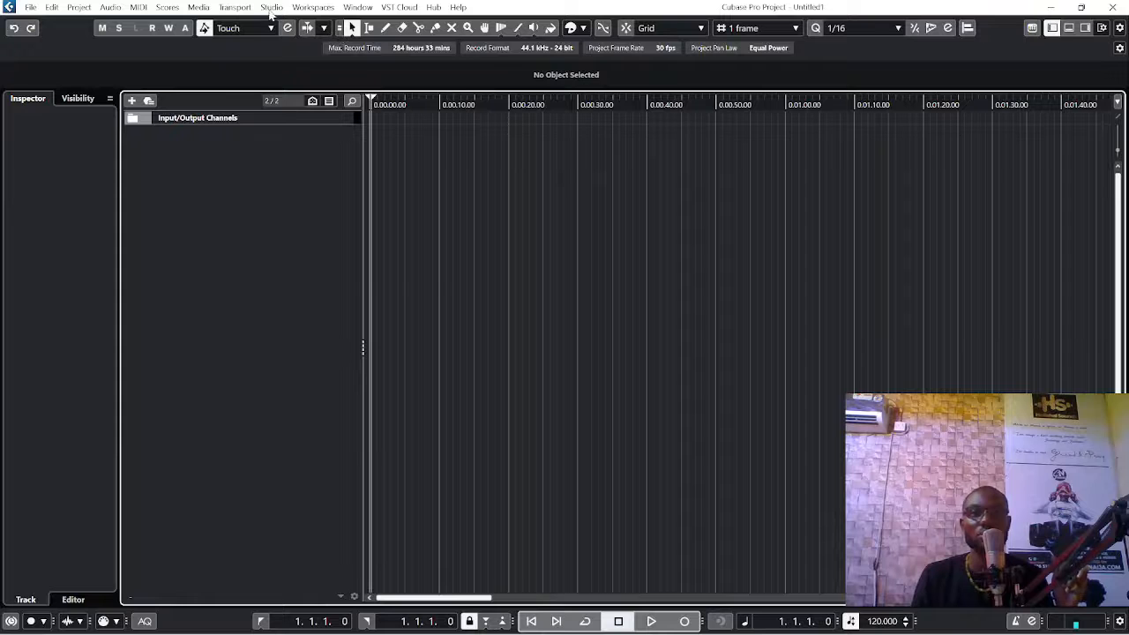
# Step: Check in the audio connections that the stereo input and output buses use FL Studio ASIO as their audio device
pyautogui.click(271, 8)
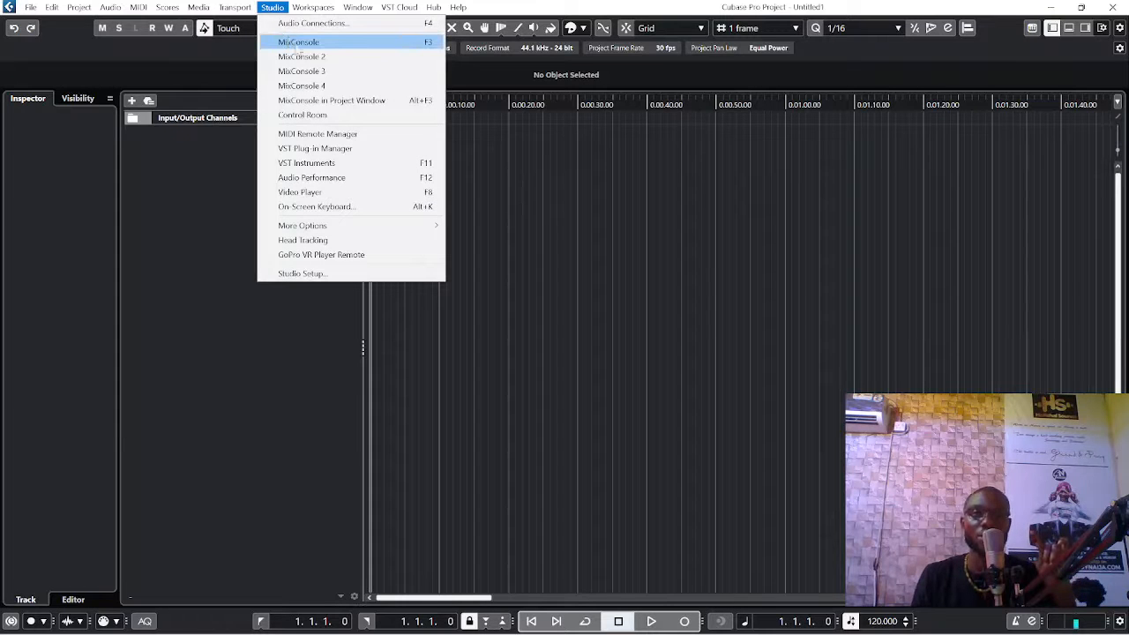
pyautogui.click(319, 24)
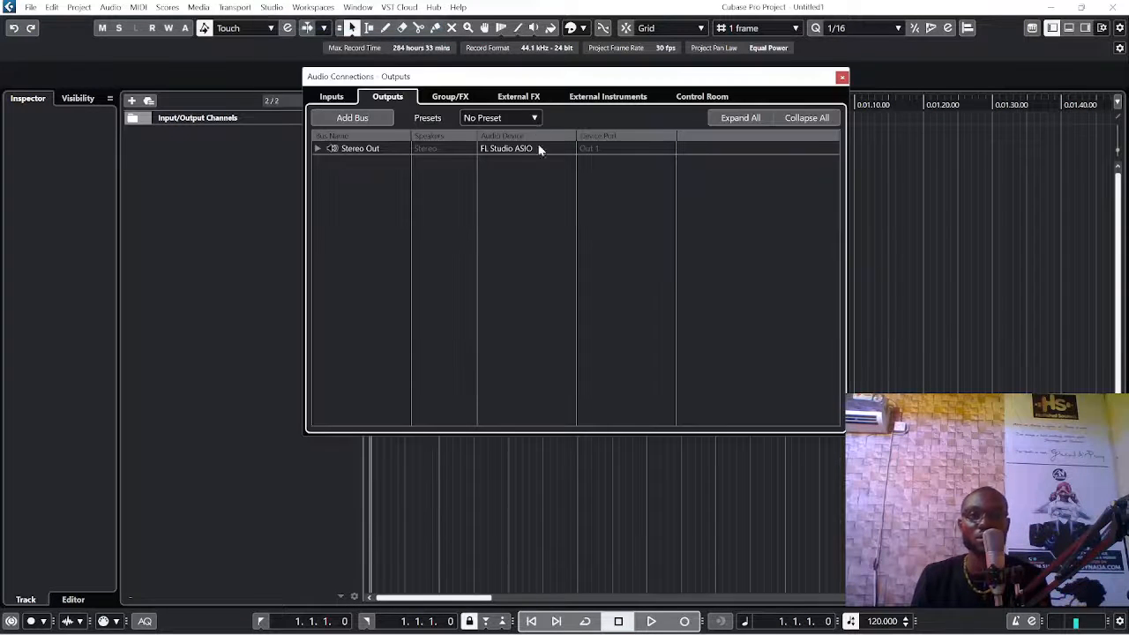
pyautogui.click(334, 99)
pyautogui.click(392, 100)
pyautogui.click(331, 97)
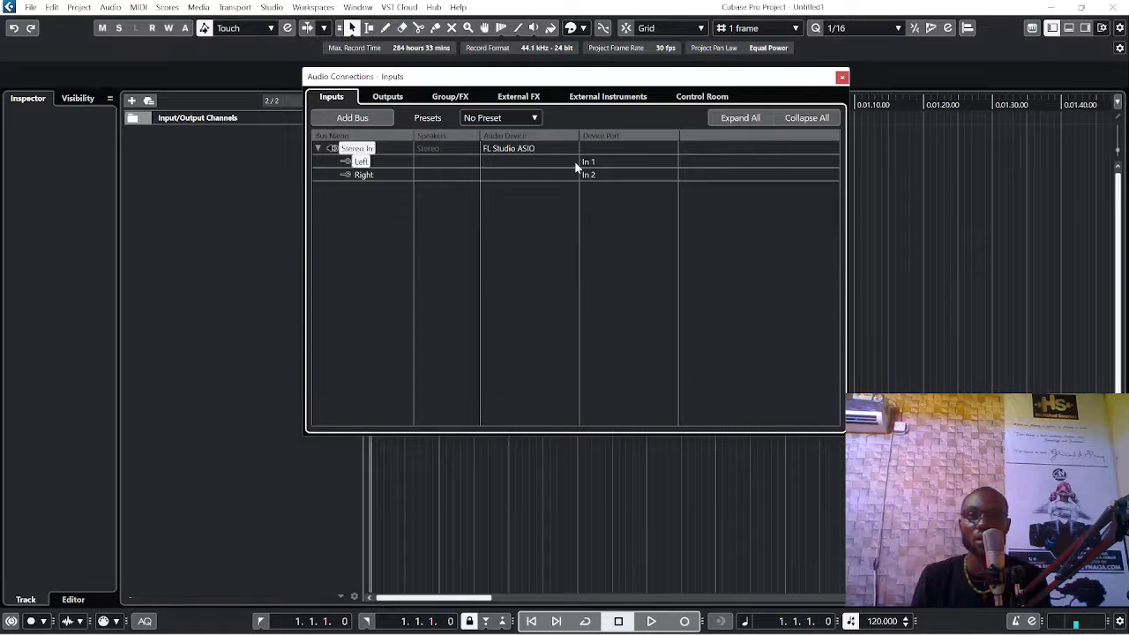
pyautogui.click(511, 148)
pyautogui.click(388, 98)
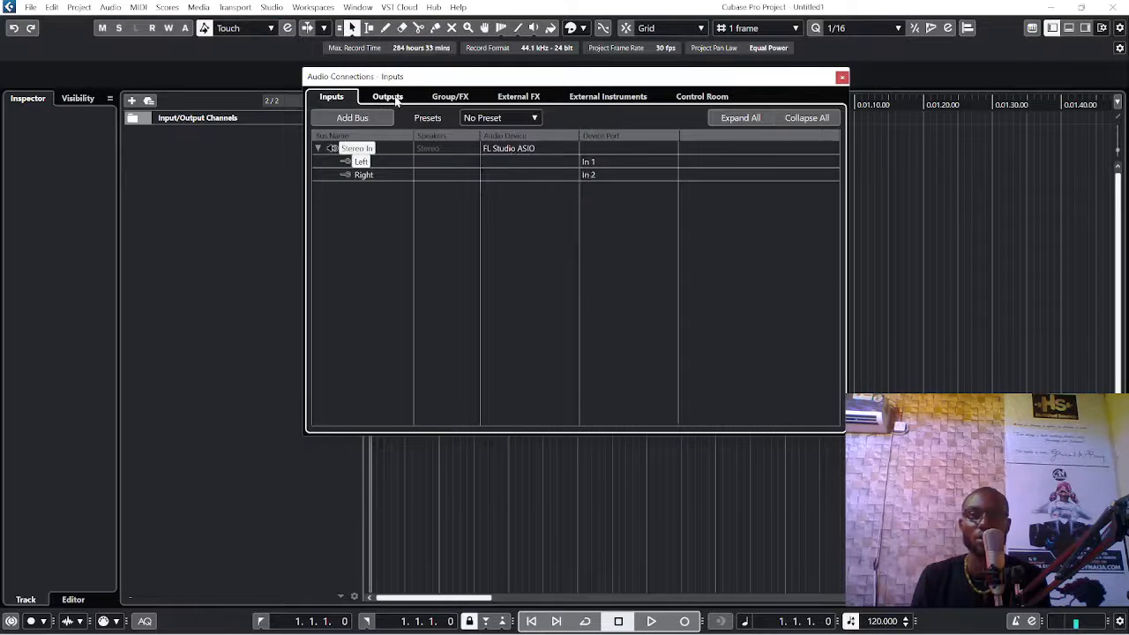
pyautogui.click(388, 98)
pyautogui.click(513, 148)
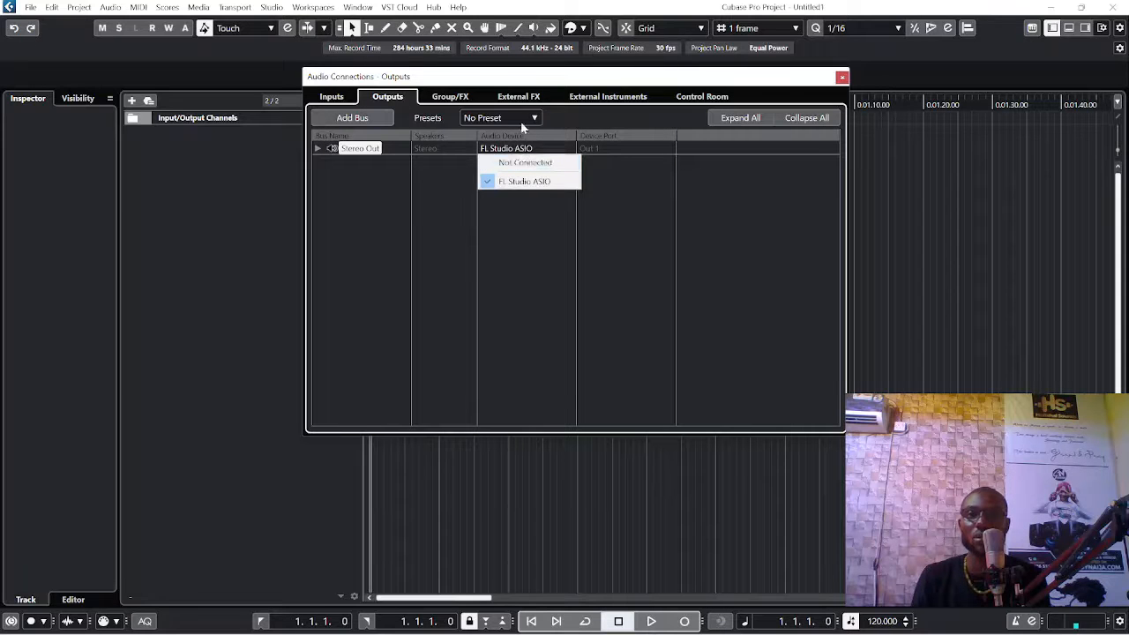
pyautogui.click(501, 80)
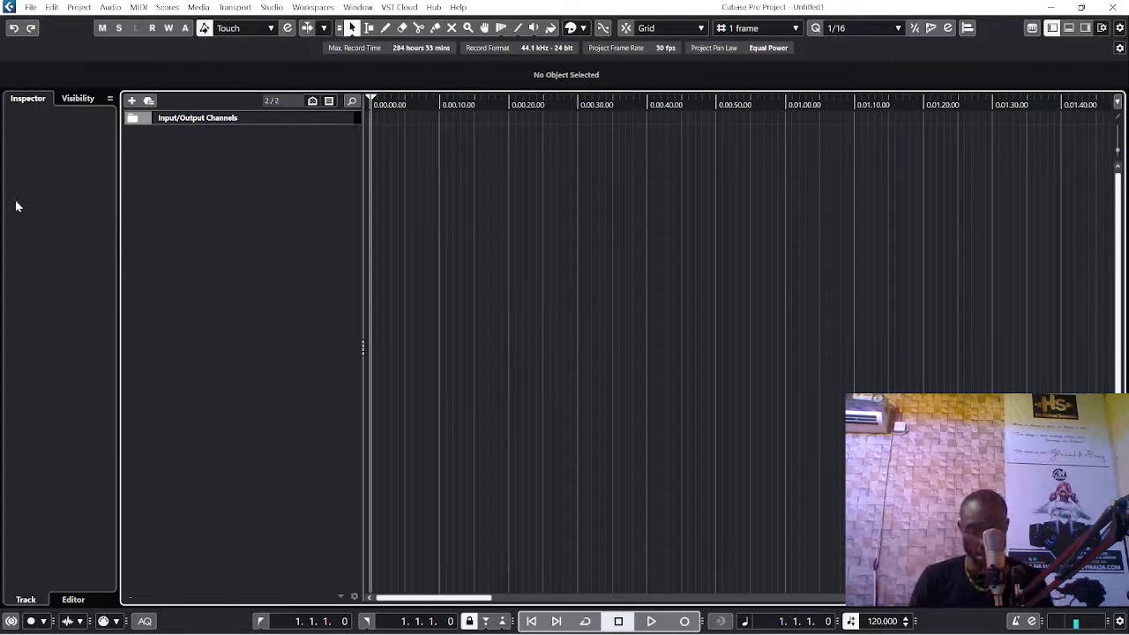
# Step: Import "BEAT - 06-30 (RayEnergy)" from the Desktop folder in File Explorer onto the timeline, copying the file to the project folder
pyautogui.press('super+e')
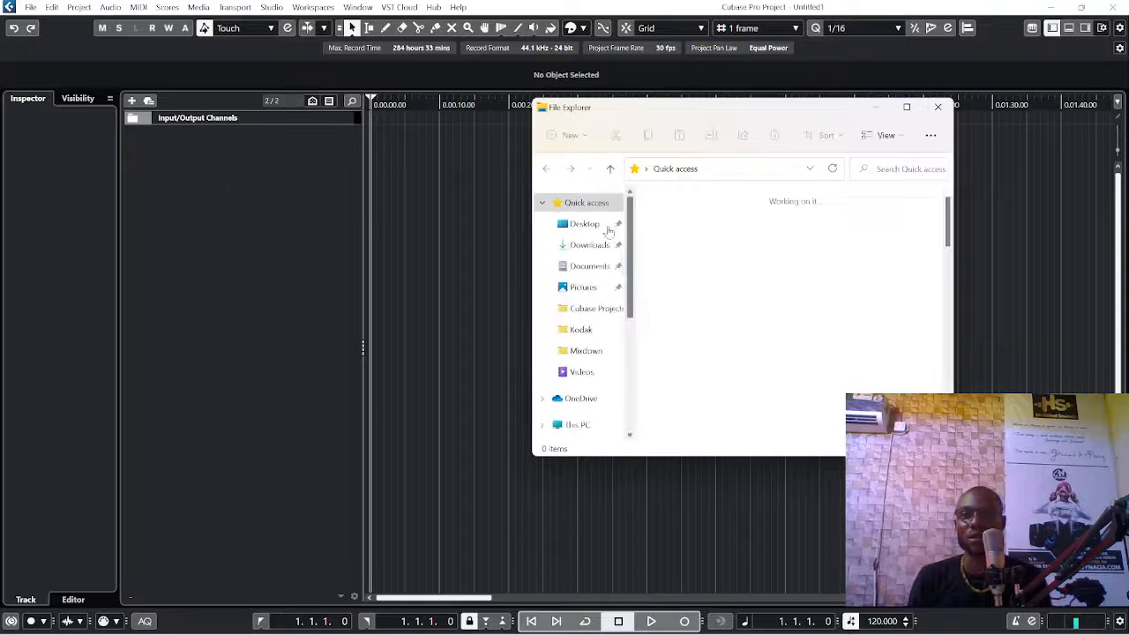
pyautogui.click(583, 224)
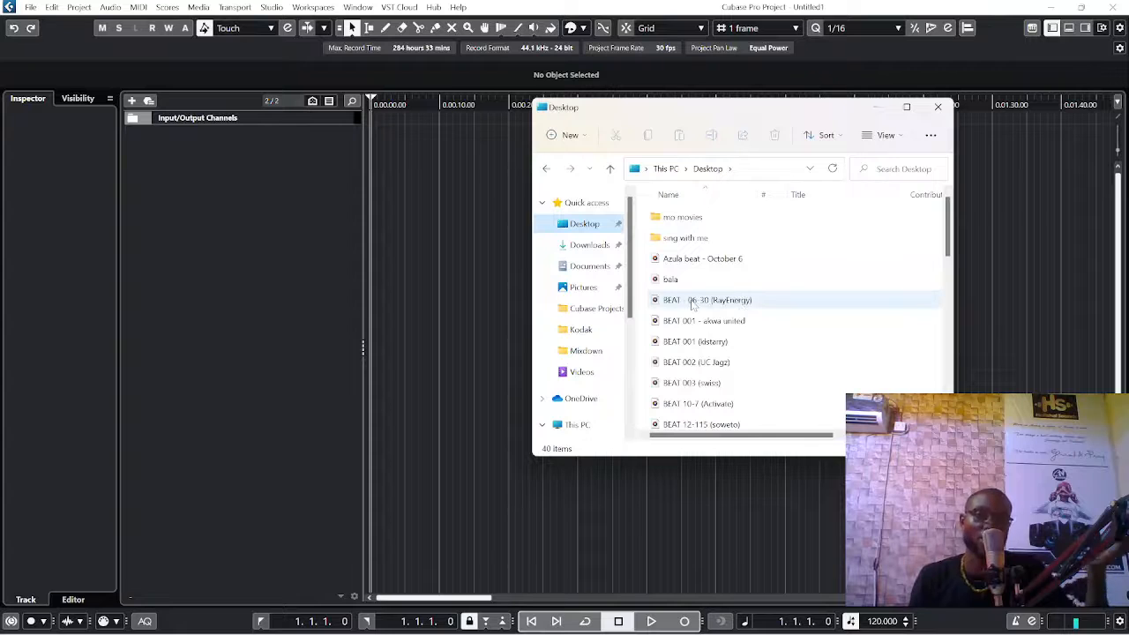
pyautogui.moveTo(696, 301); pyautogui.dragTo(448, 178)
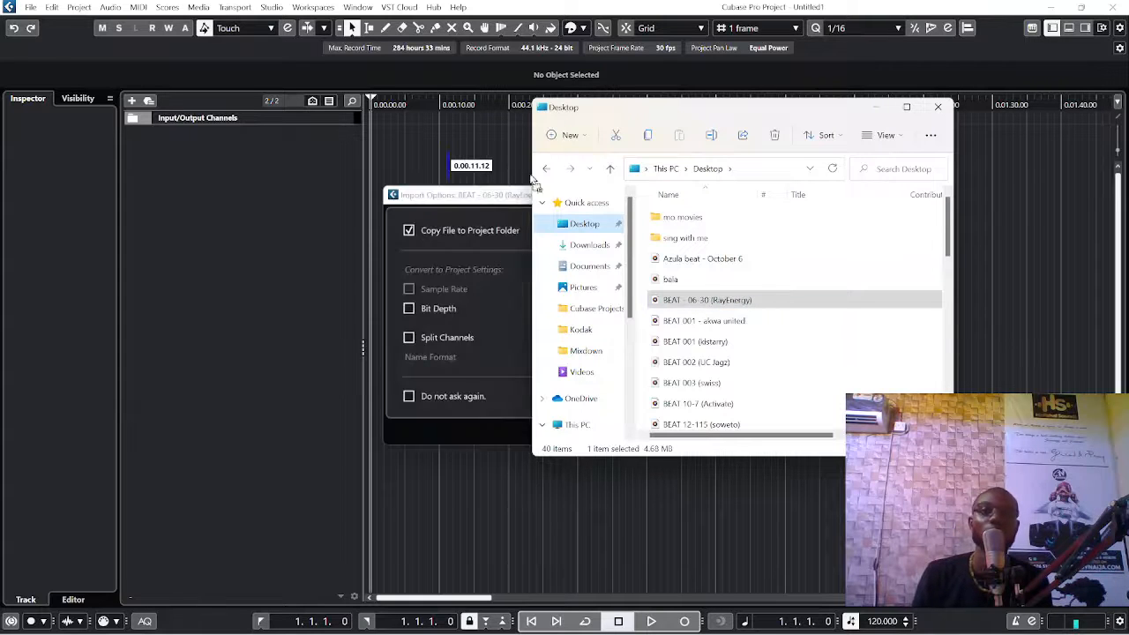
pyautogui.click(466, 196)
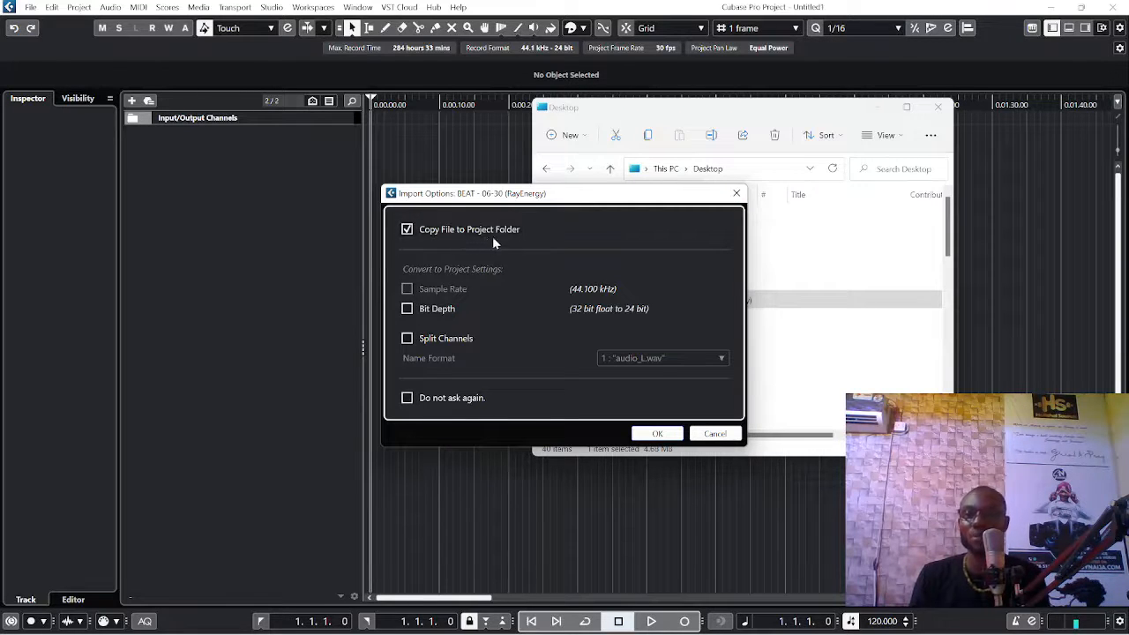
pyautogui.moveTo(590, 200); pyautogui.dragTo(415, 200)
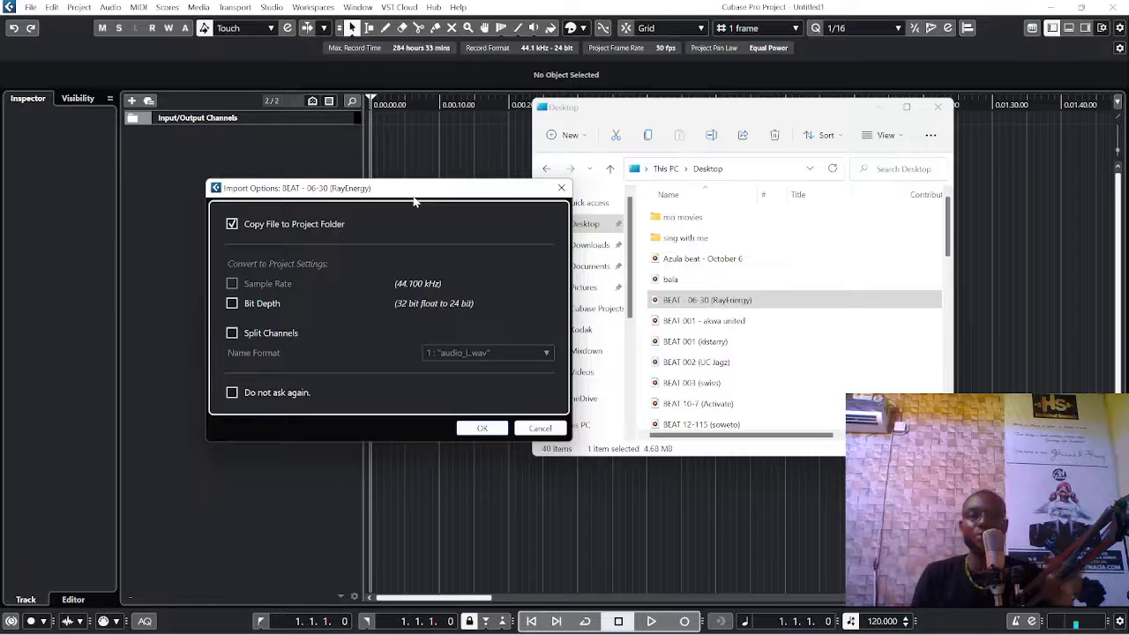
pyautogui.click(243, 227)
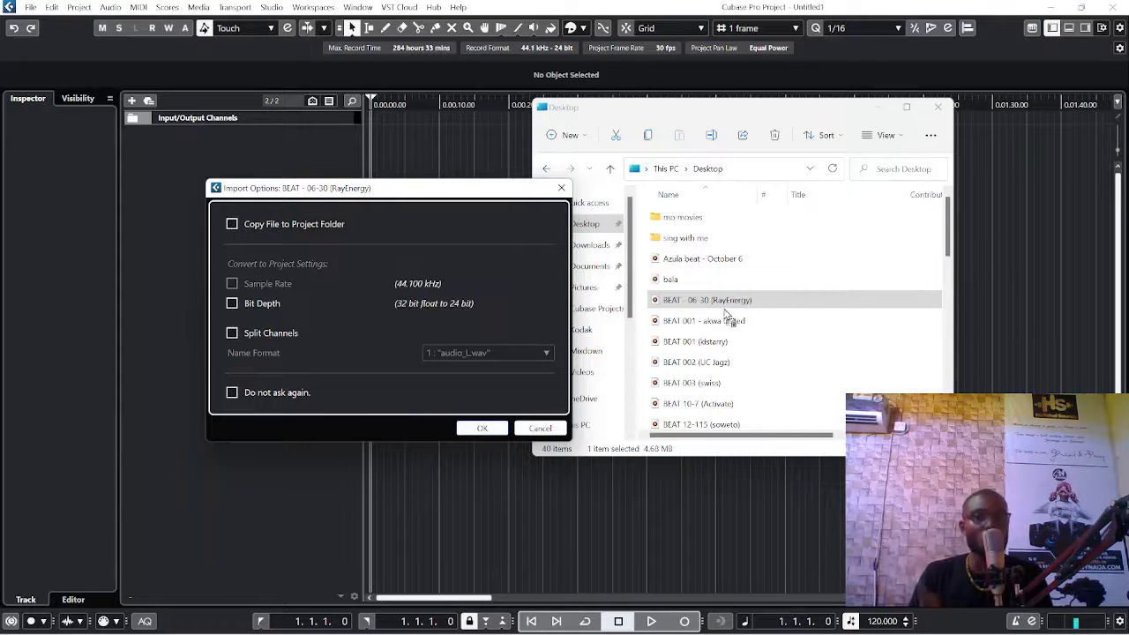
pyautogui.click(234, 226)
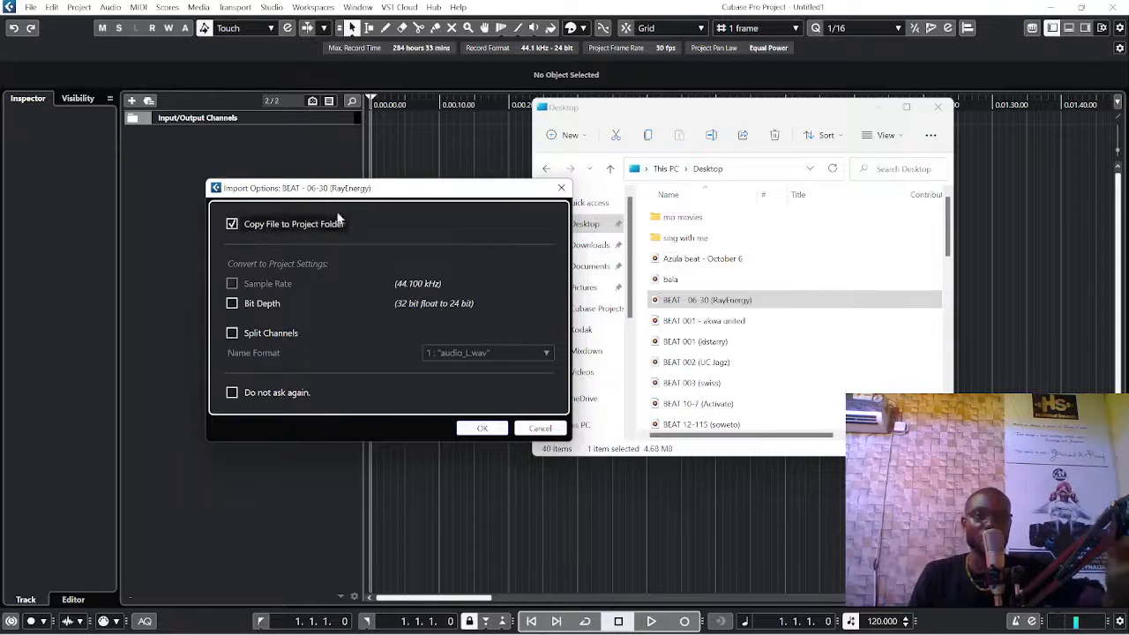
pyautogui.moveTo(329, 196); pyautogui.dragTo(575, 221)
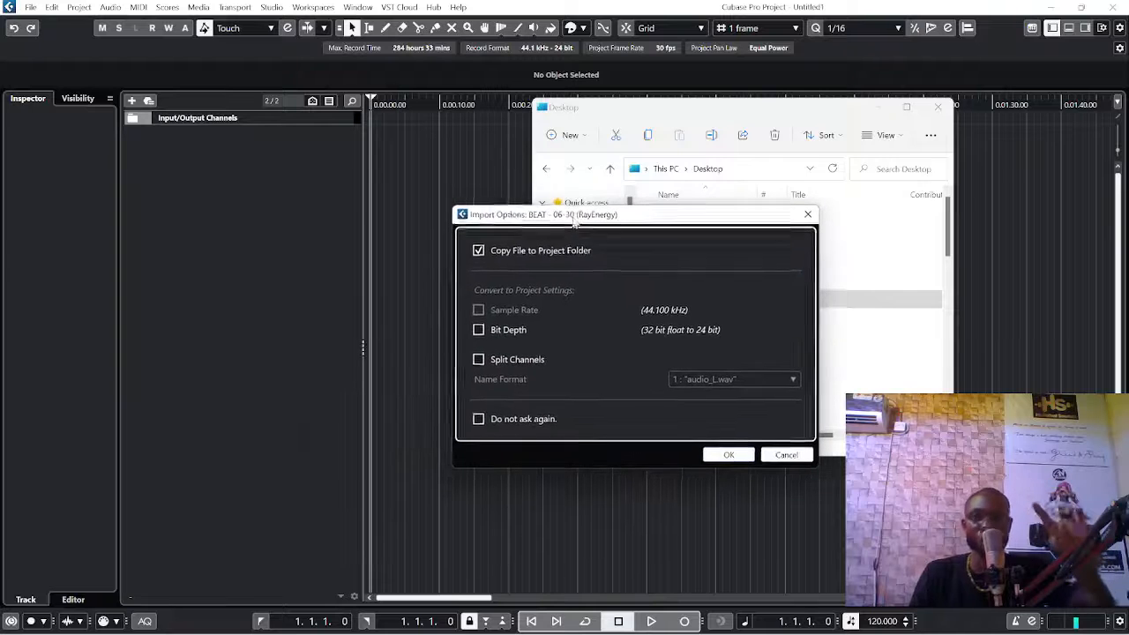
pyautogui.click(730, 455)
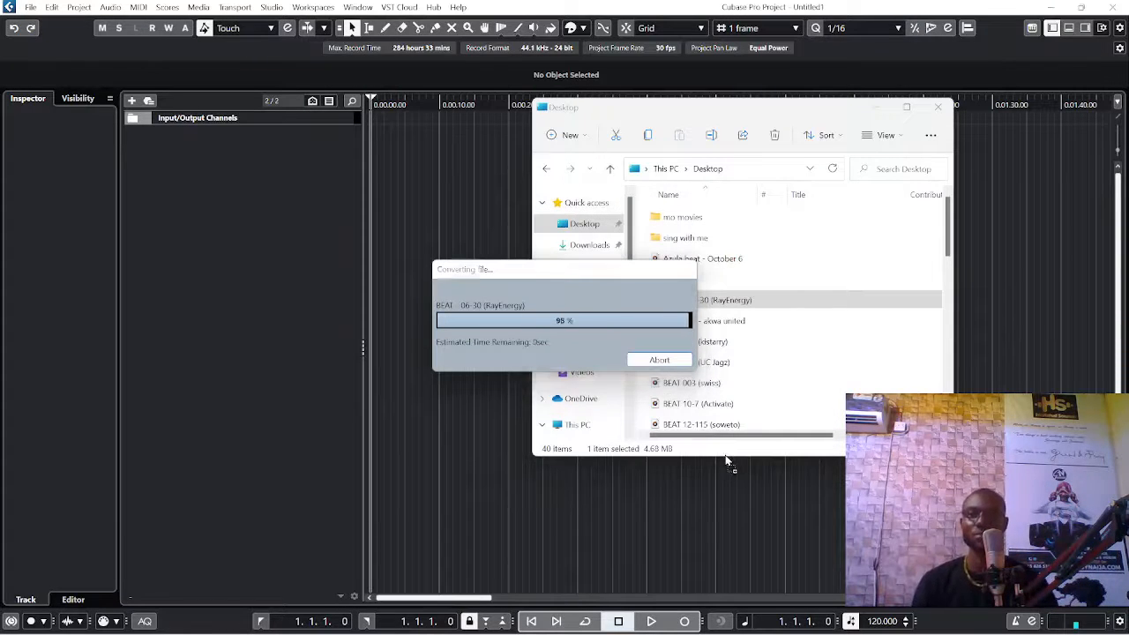
pyautogui.click(886, 112)
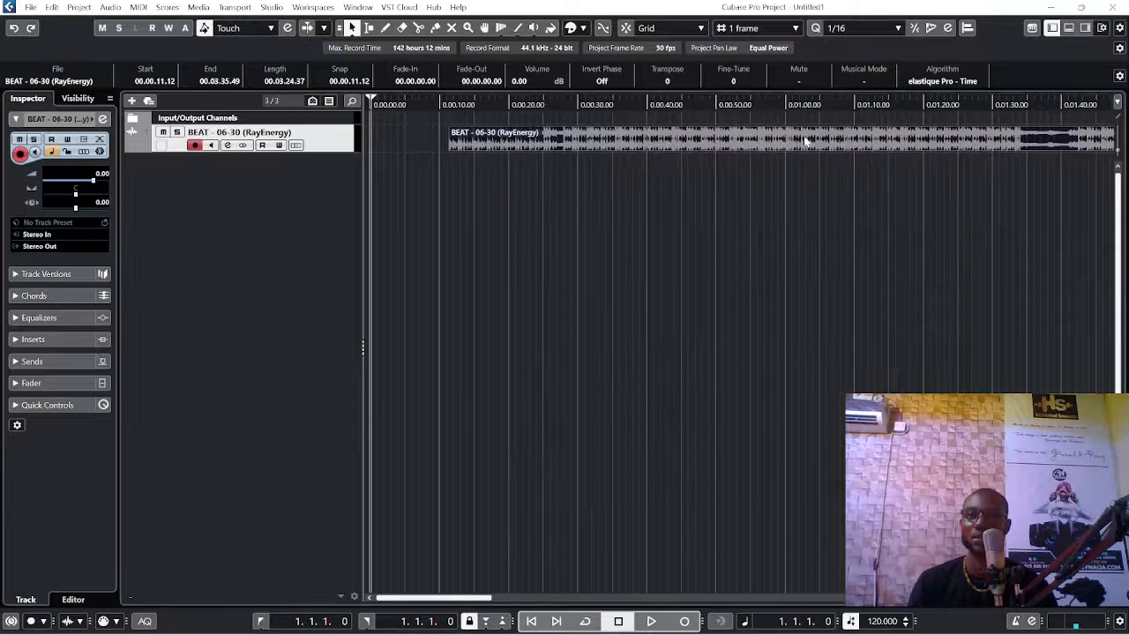
# Step: Move the imported beat event earlier on the timeline, to start at about 3 seconds
pyautogui.moveTo(806, 138); pyautogui.dragTo(752, 141)
pyautogui.press('g')
pyautogui.press('g')
pyautogui.press('g')
pyautogui.press('g')
pyautogui.press('g')
pyautogui.press('g')
pyautogui.press('g')
pyautogui.press('g')
pyautogui.press('g')
pyautogui.press('g')
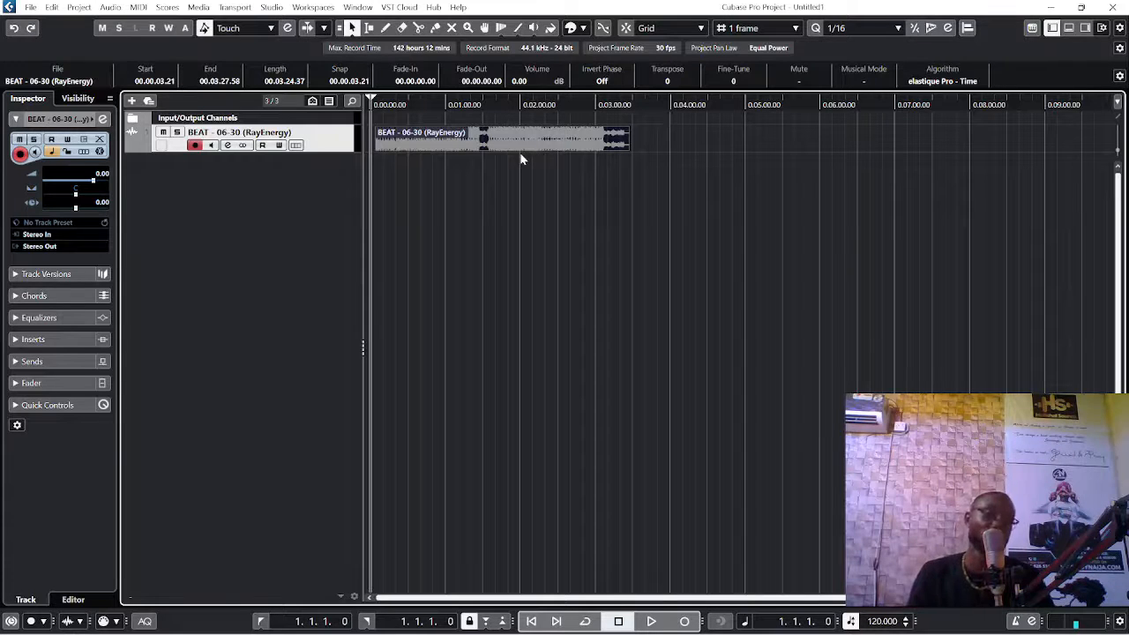
# Step: Remove the "BEAT - 06-30 (RayEnergy)" track from the project
pyautogui.rightClick(325, 120)
pyautogui.rightClick(295, 129)
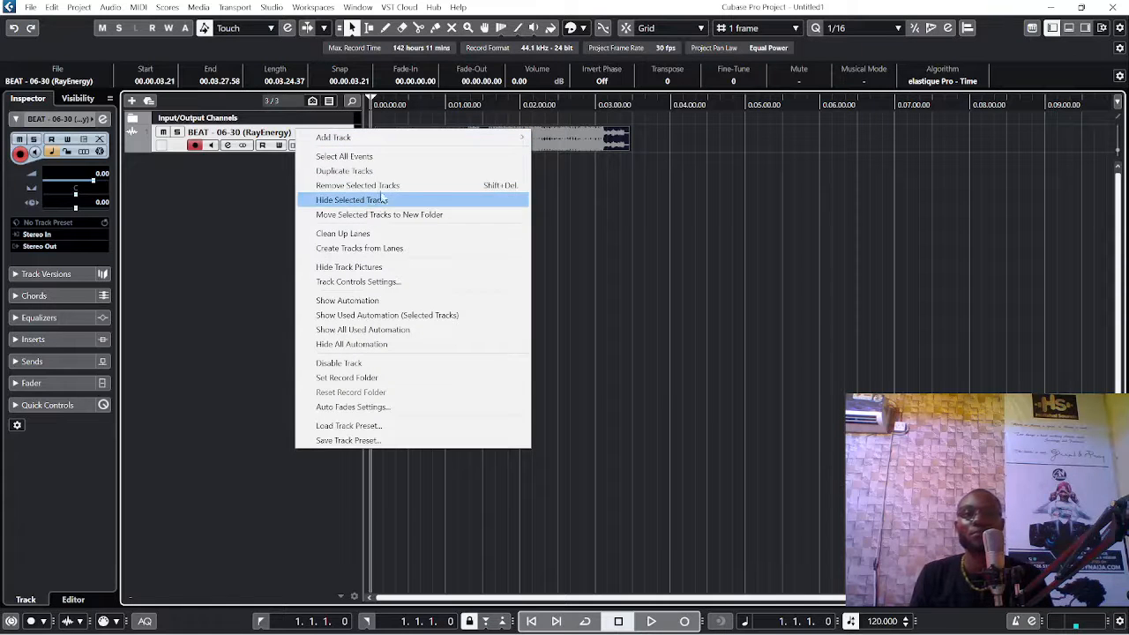
pyautogui.click(379, 185)
pyautogui.click(532, 357)
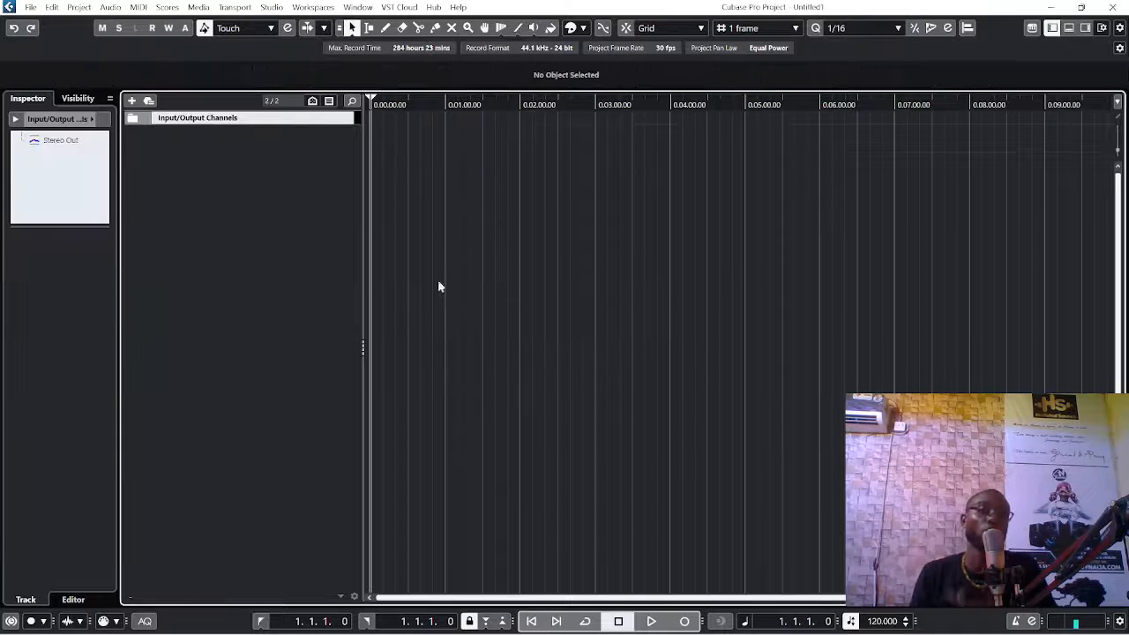
# Step: Import the audio file "Azula beat - October 6" from the Desktop, copying it to the project folder and leaving its channels unsplit
pyautogui.click(31, 7)
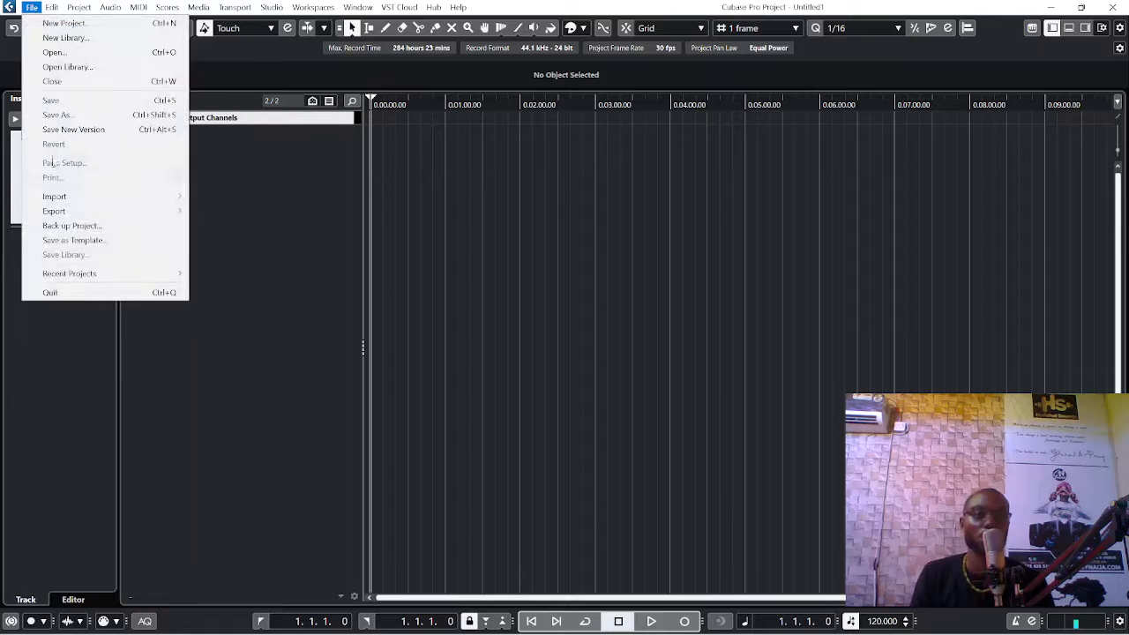
pyautogui.moveTo(81, 197)
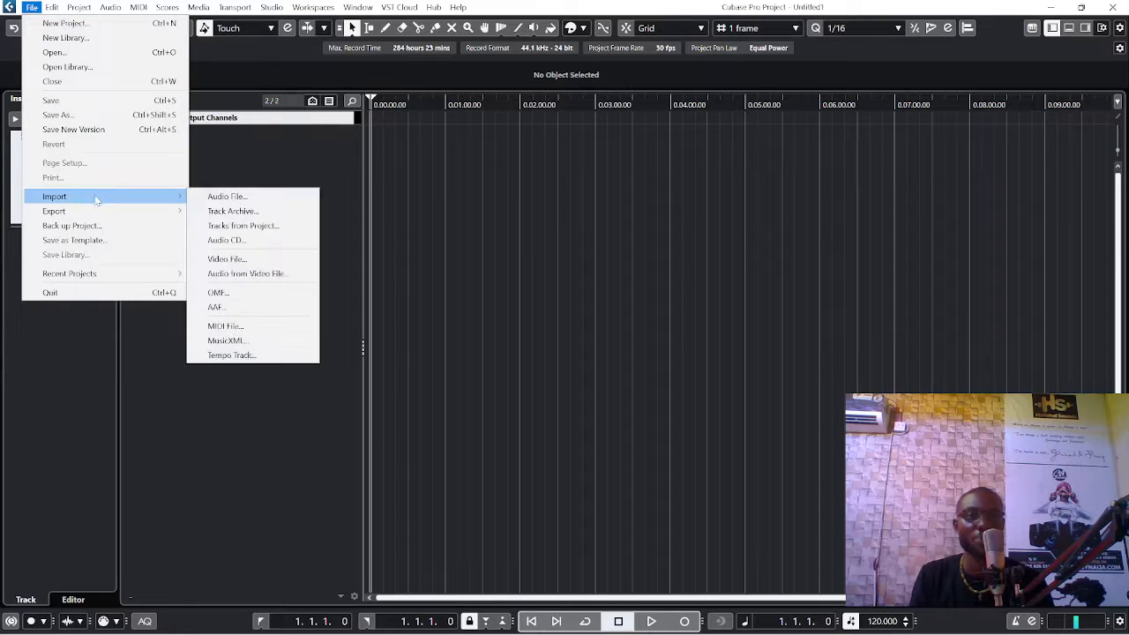
pyautogui.click(251, 197)
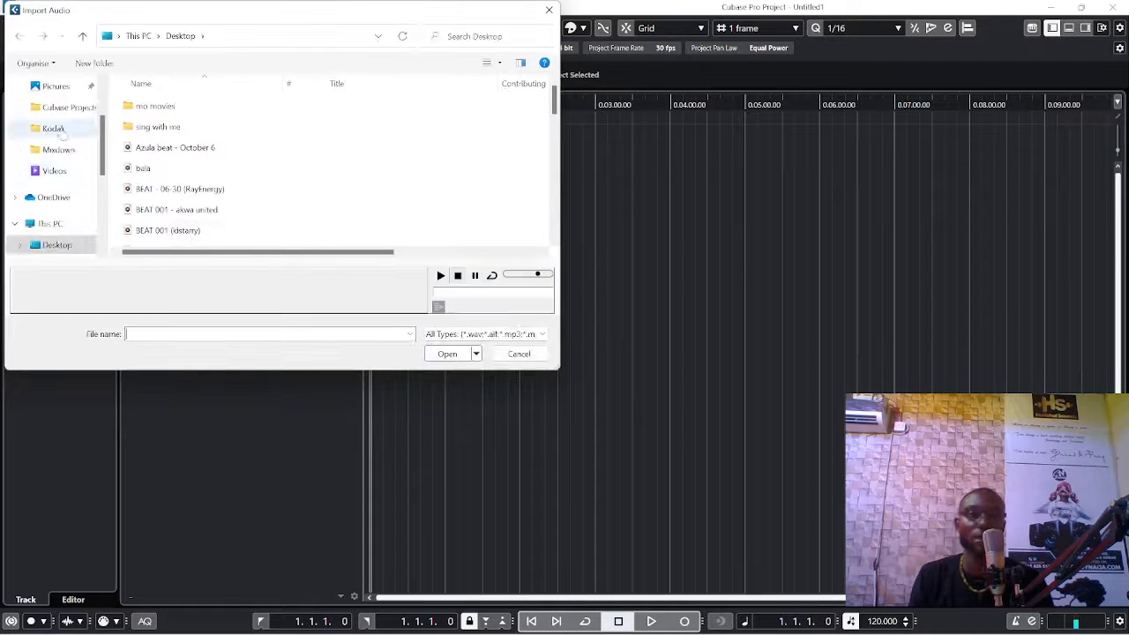
pyautogui.click(176, 147)
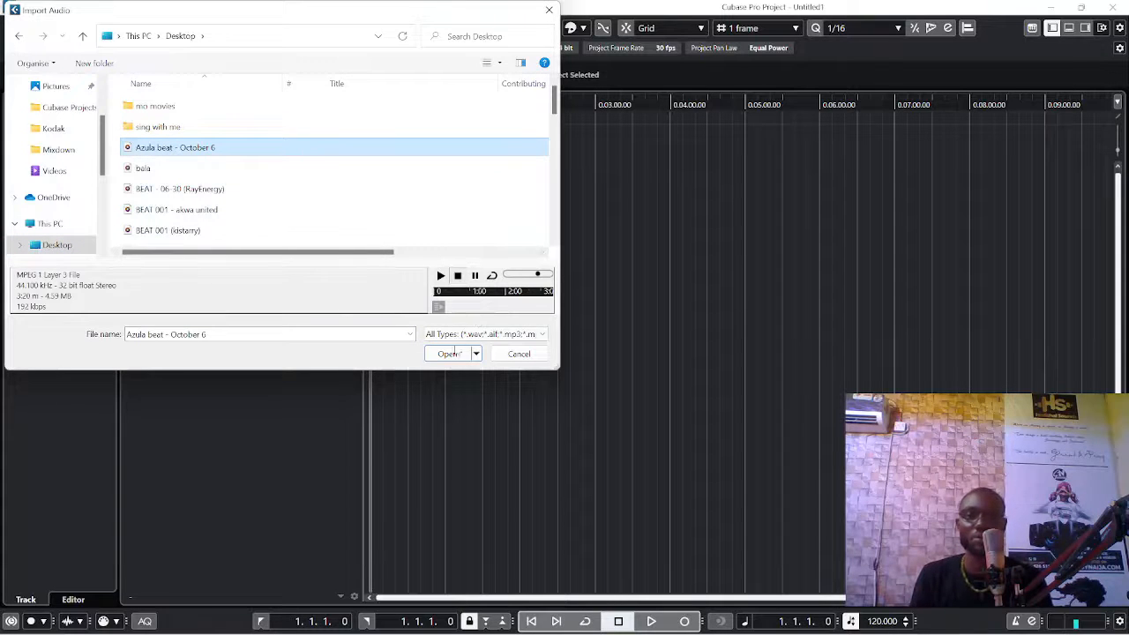
pyautogui.click(448, 354)
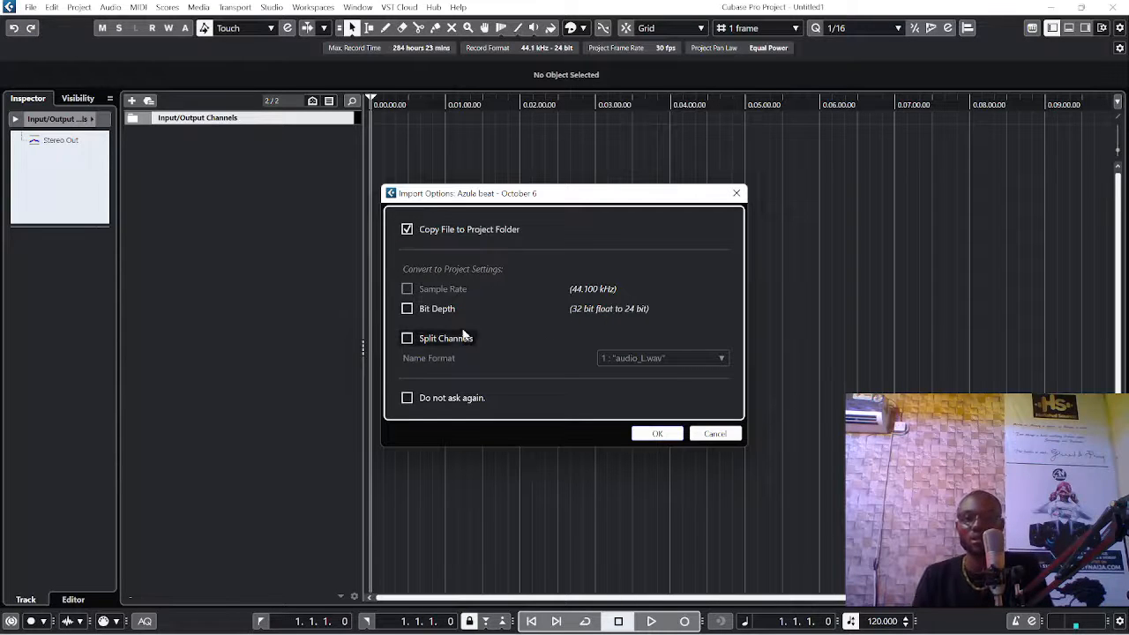
pyautogui.click(407, 339)
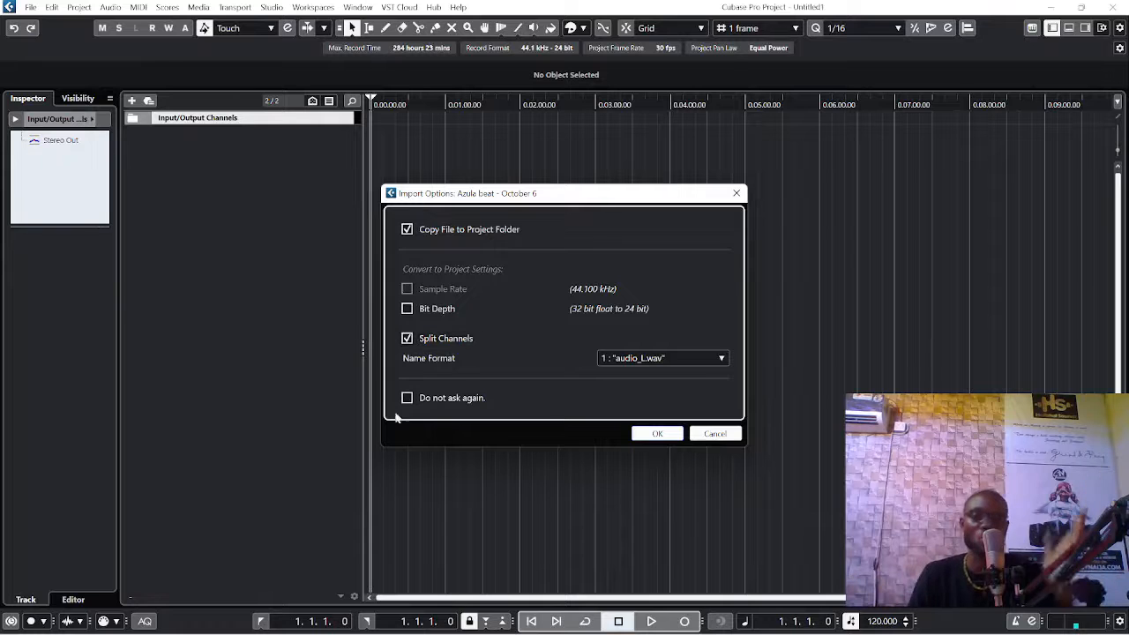
pyautogui.click(408, 339)
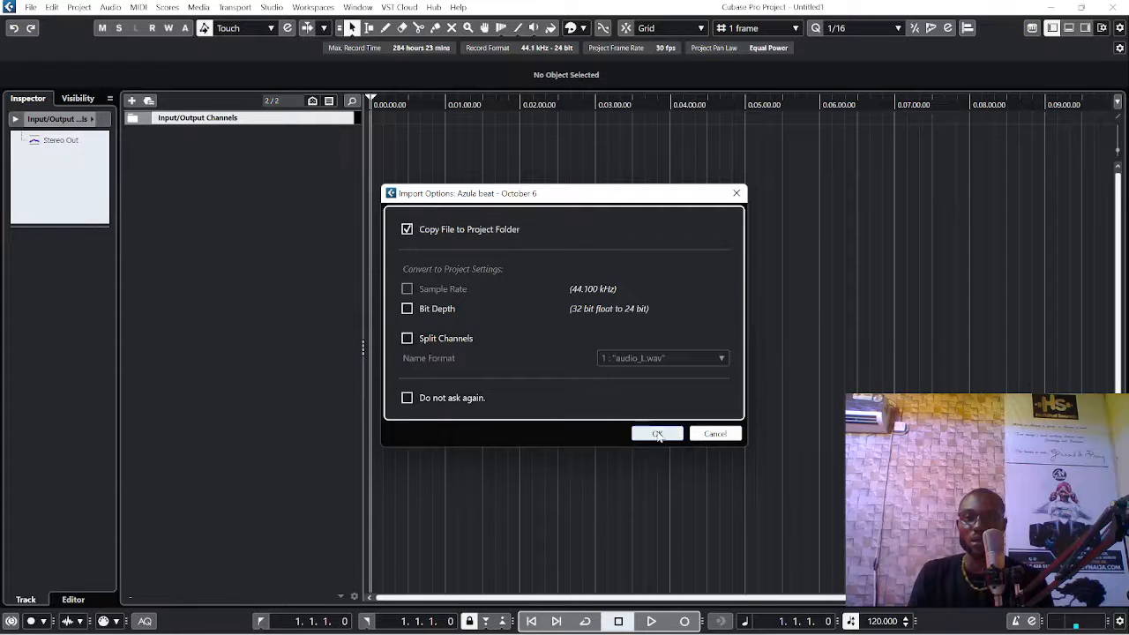
pyautogui.click(657, 434)
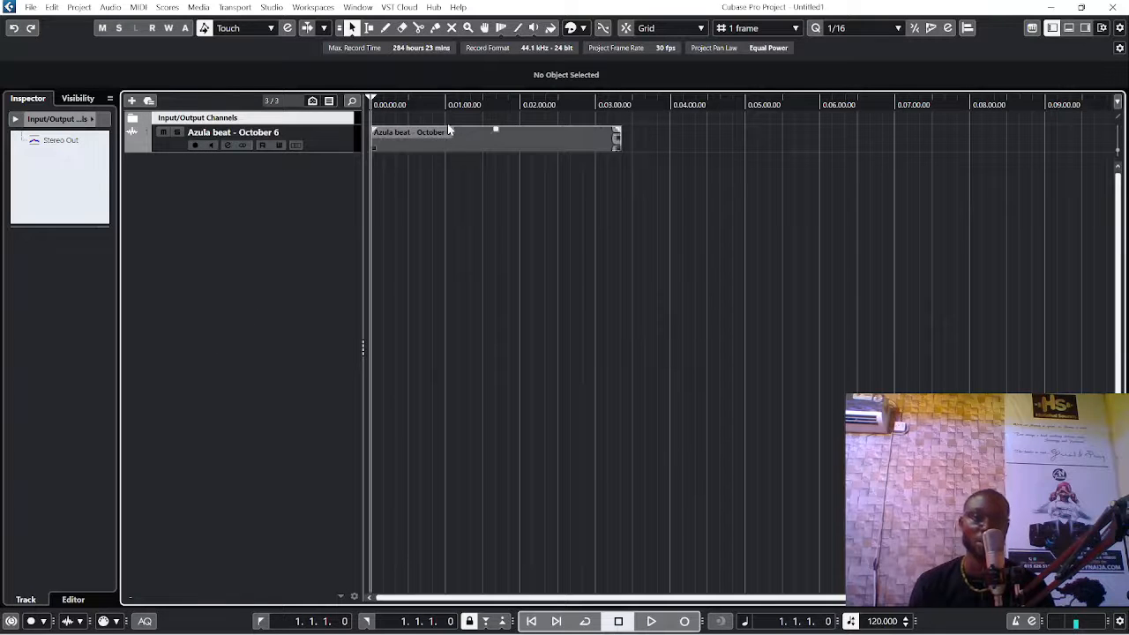
# Step: Try different lower volume levels on the Azula beat event by adjusting its volume line directly on the waveform
pyautogui.press('h')
pyautogui.press('h')
pyautogui.press('h')
pyautogui.press('h')
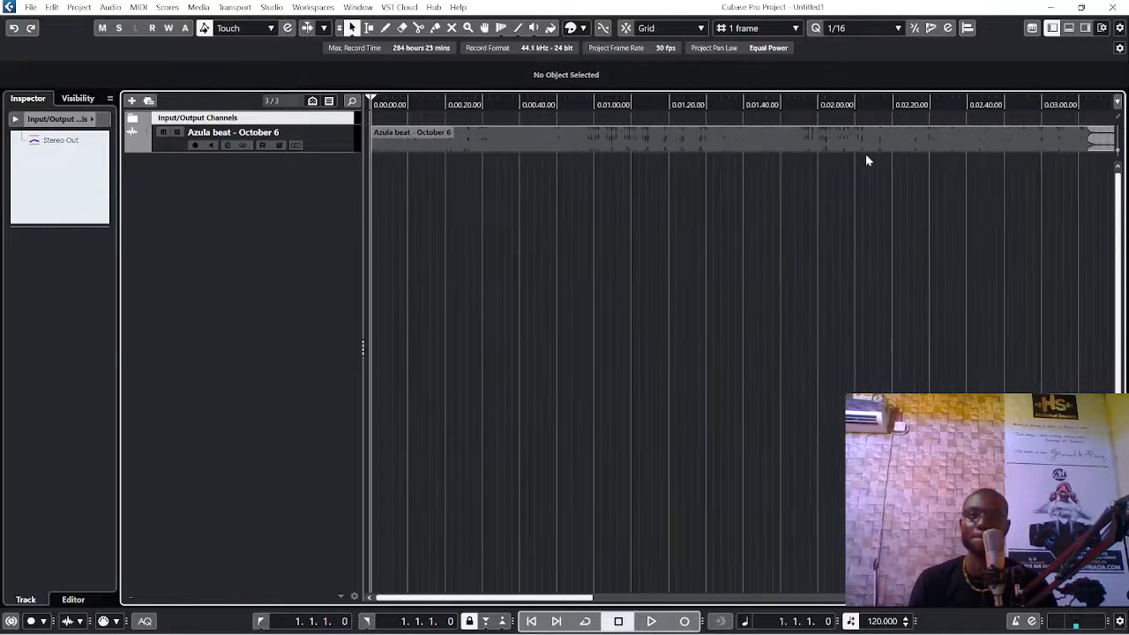
pyautogui.press('g')
pyautogui.press('g')
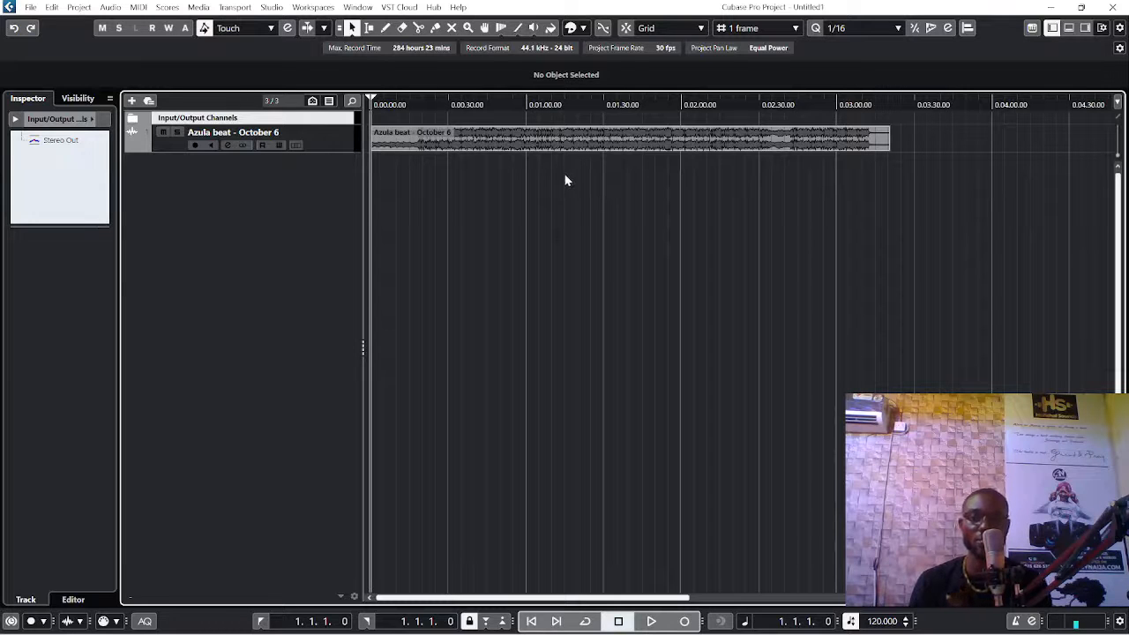
pyautogui.click(526, 145)
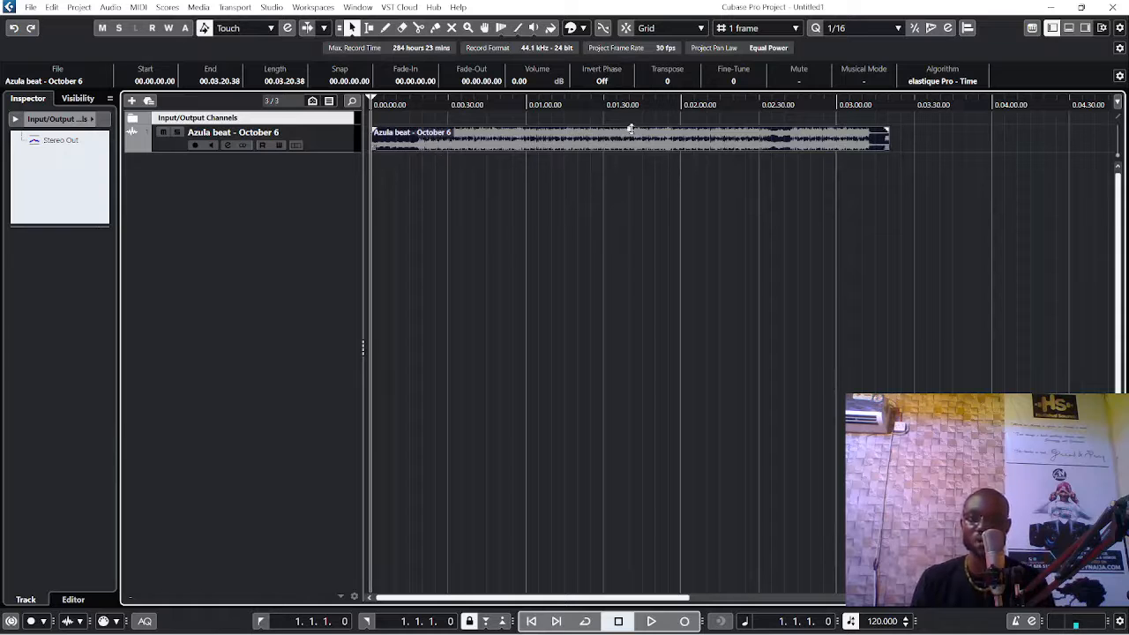
pyautogui.moveTo(629, 130); pyautogui.dragTo(629, 140)
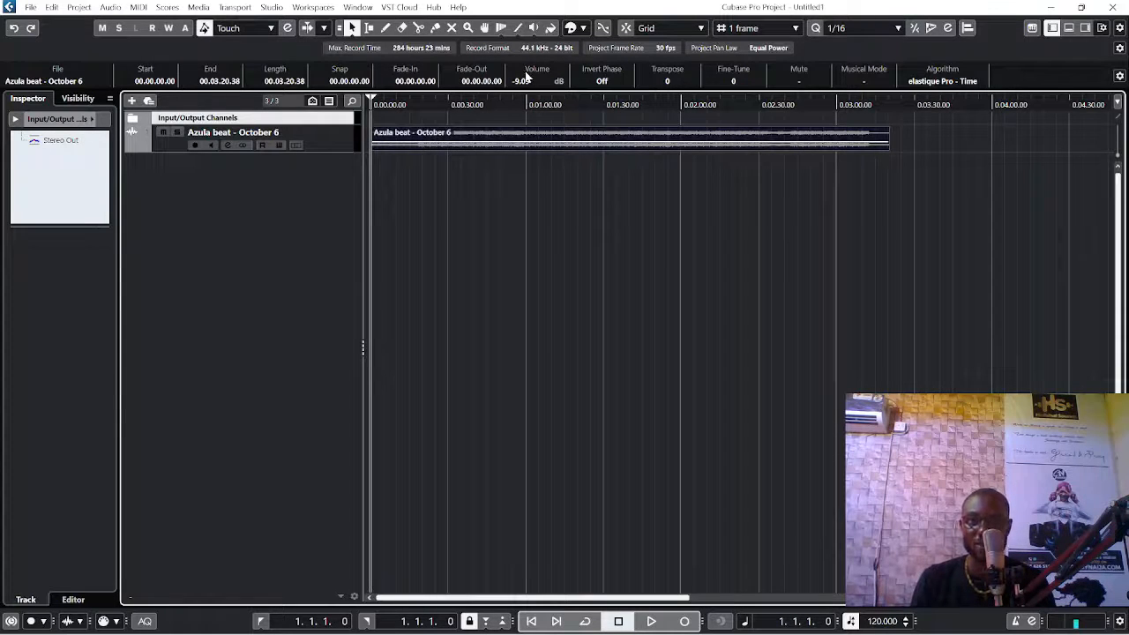
pyautogui.moveTo(630, 142); pyautogui.dragTo(629, 147)
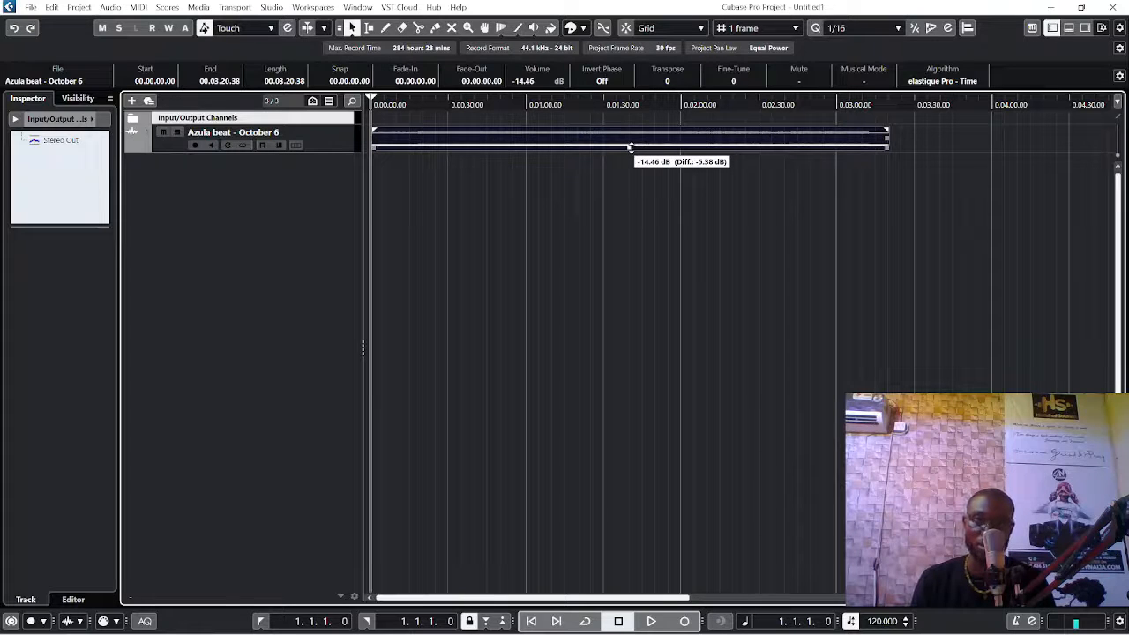
pyautogui.moveTo(630, 147); pyautogui.dragTo(633, 137)
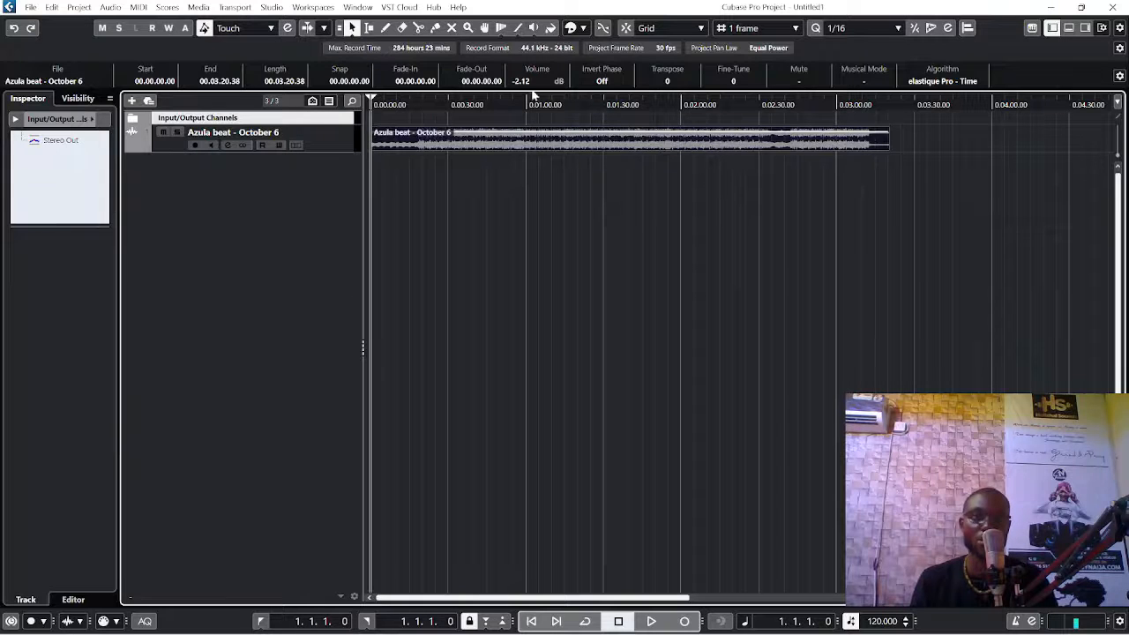
# Step: Set the Azula beat event's volume to -20 dB
pyautogui.click(530, 82)
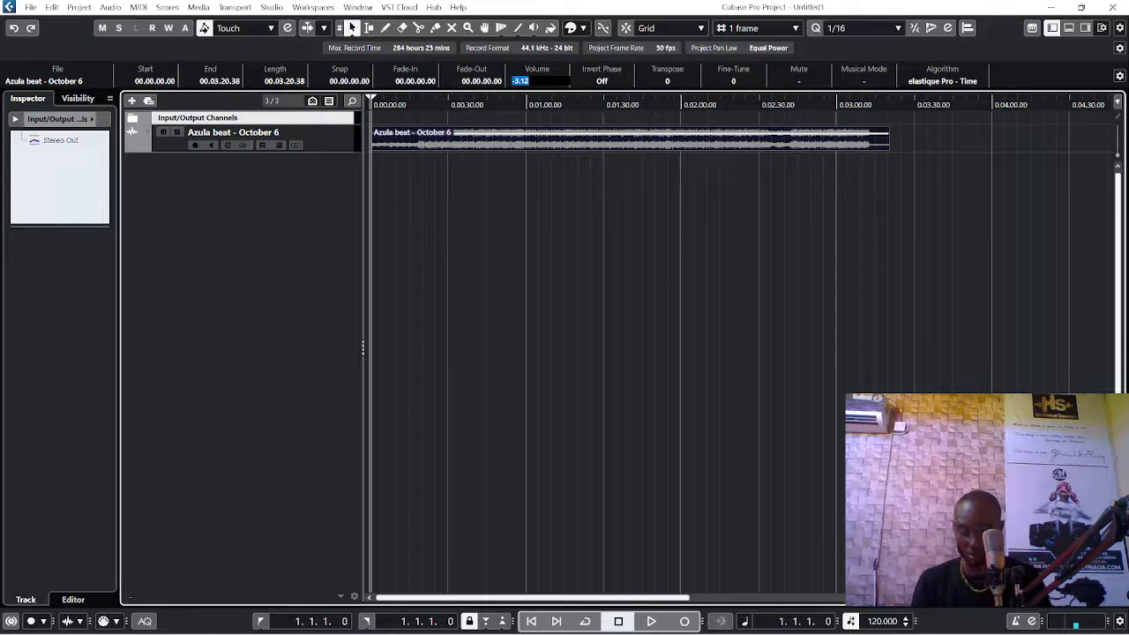
pyautogui.write('-20')
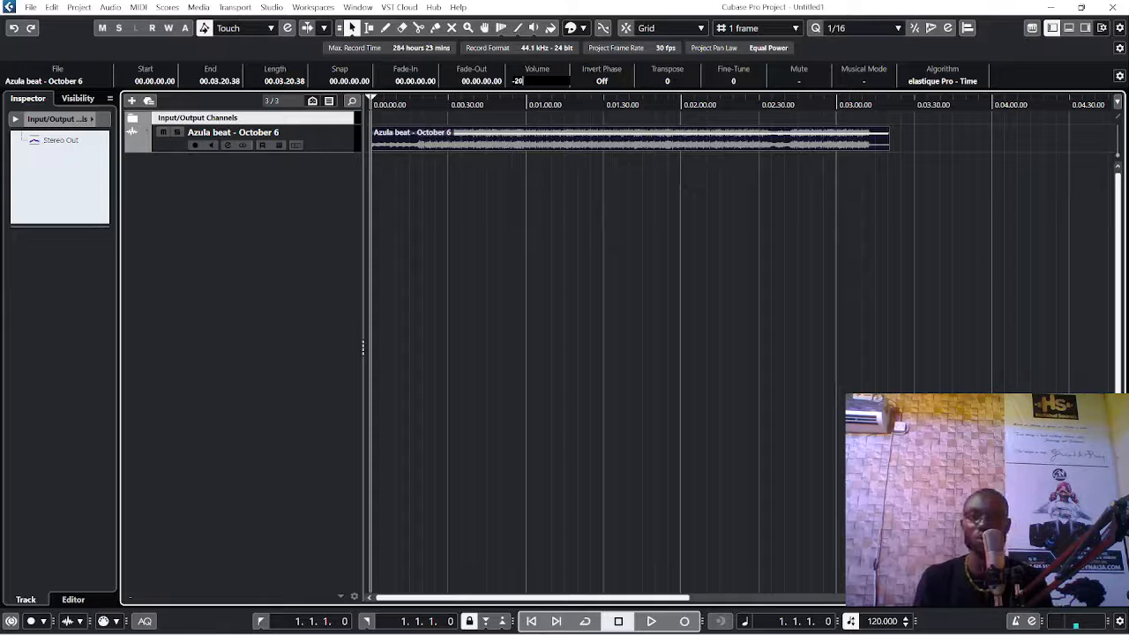
pyautogui.press('Return')
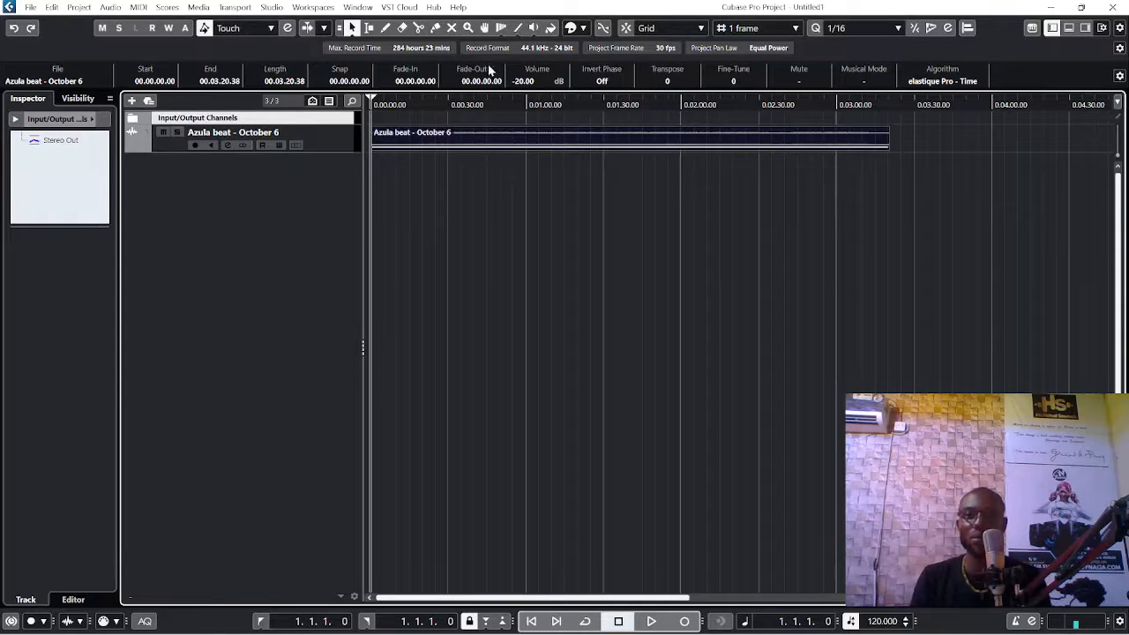
# Step: Set the Azula beat event's volume to -18 dB
pyautogui.click(523, 82)
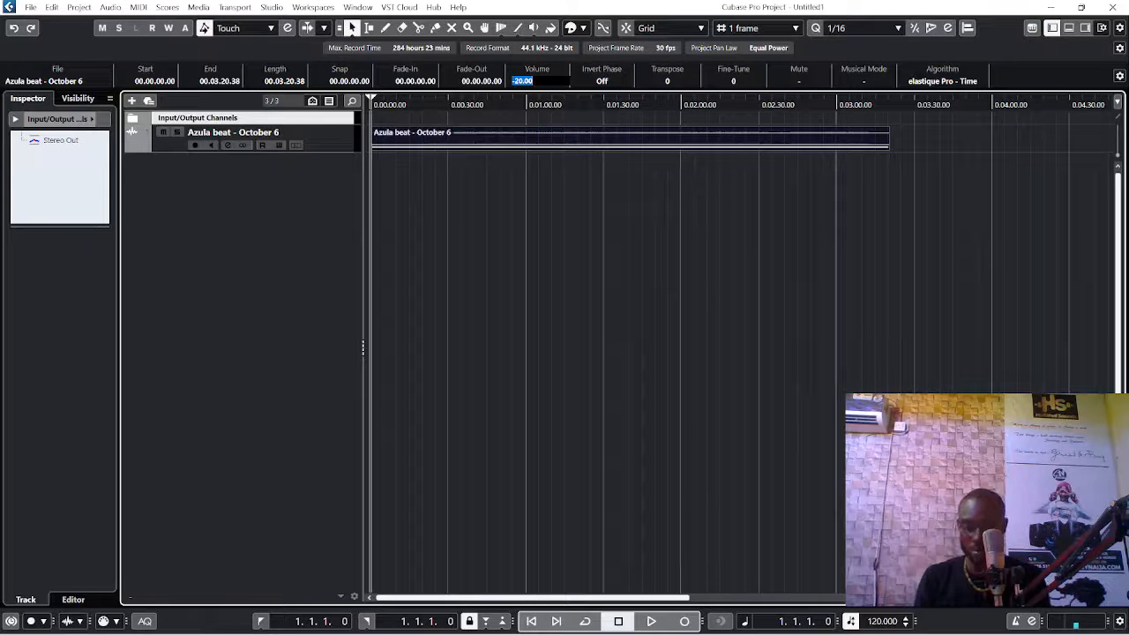
pyautogui.press('BackSpace')
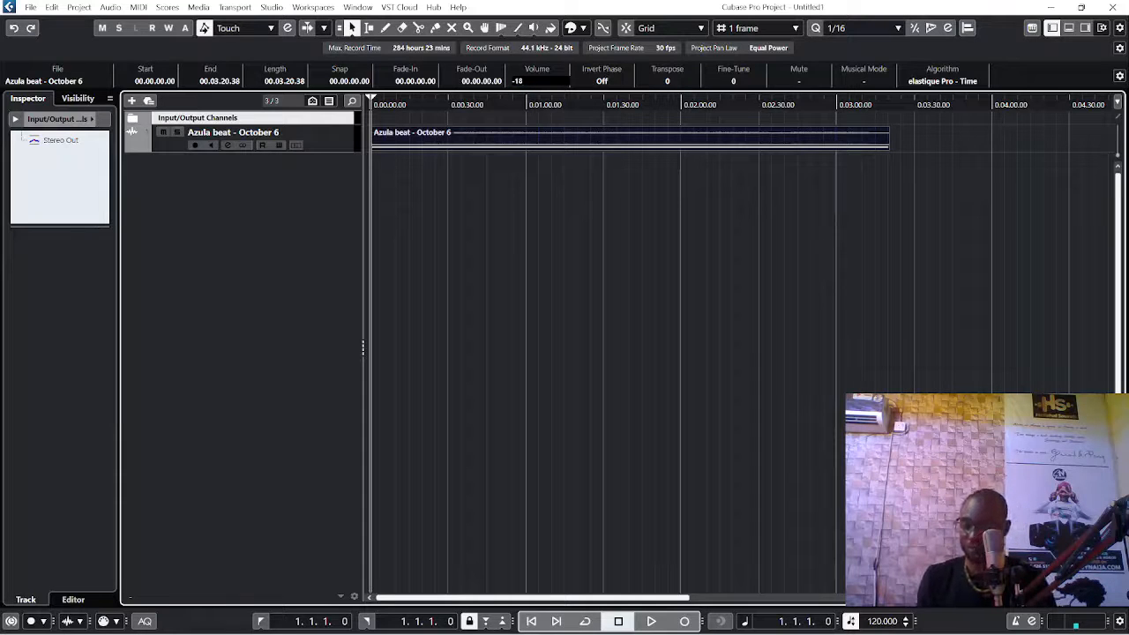
pyautogui.write('-18')
pyautogui.press('Return')
# Step: Select the Azula beat track and lower its channel volume to about -7.58 dB
pyautogui.click(333, 148)
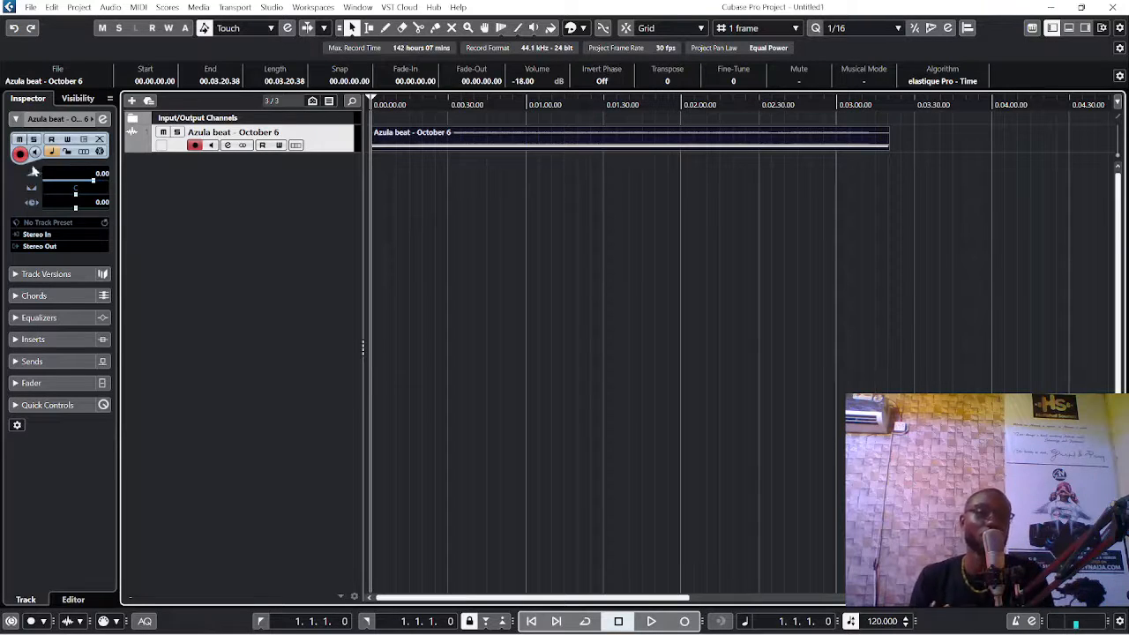
pyautogui.click(55, 121)
pyautogui.click(55, 120)
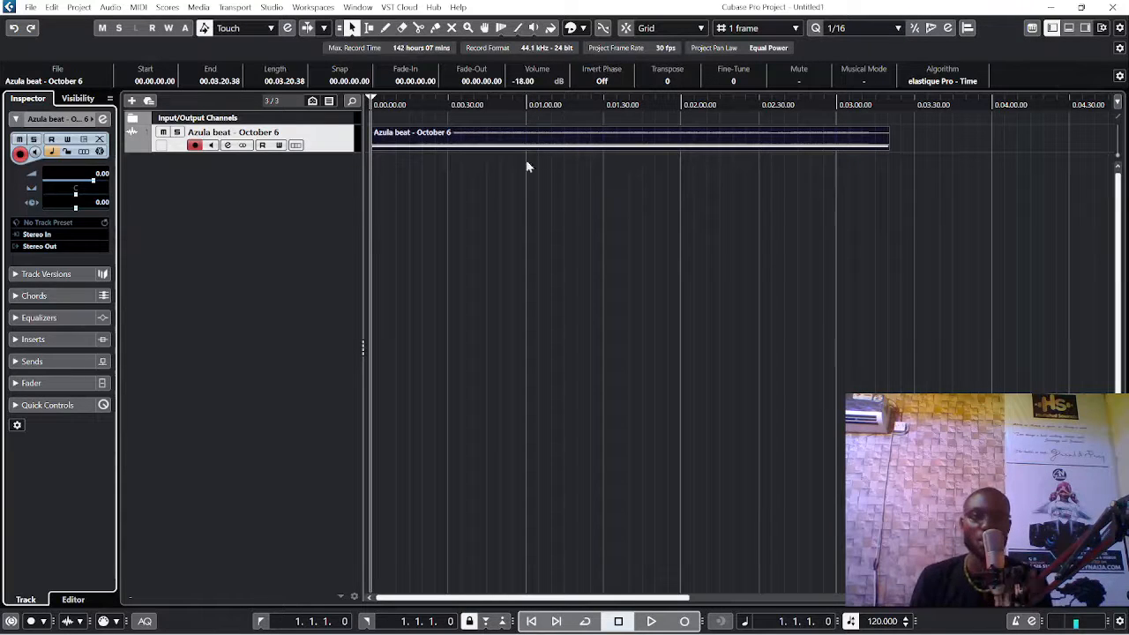
pyautogui.moveTo(103, 178); pyautogui.dragTo(77, 187)
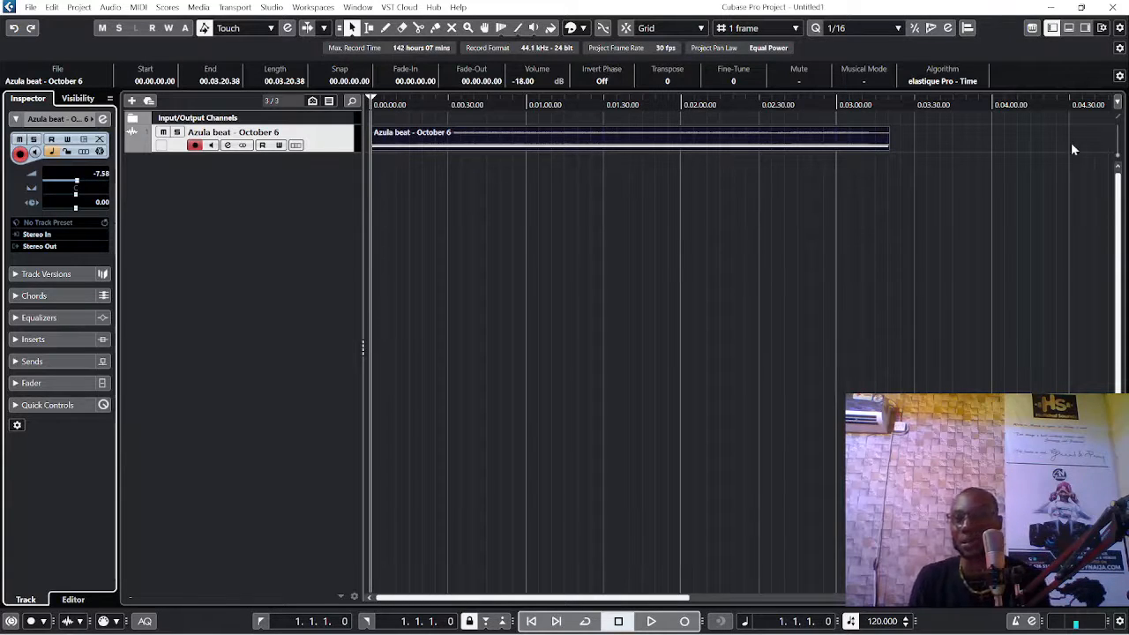
# Step: Reset the Azula beat track's channel volume to 0 dB
pyautogui.press('g')
pyautogui.press('g')
pyautogui.press('g')
pyautogui.press('g')
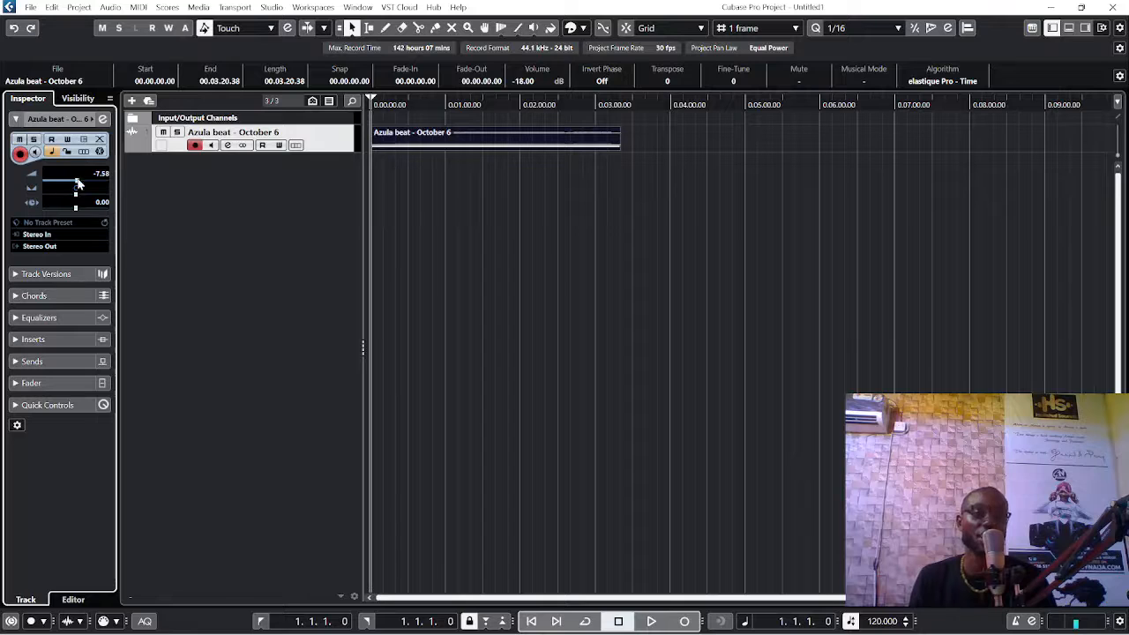
pyautogui.moveTo(78, 183); pyautogui.dragTo(70, 181)
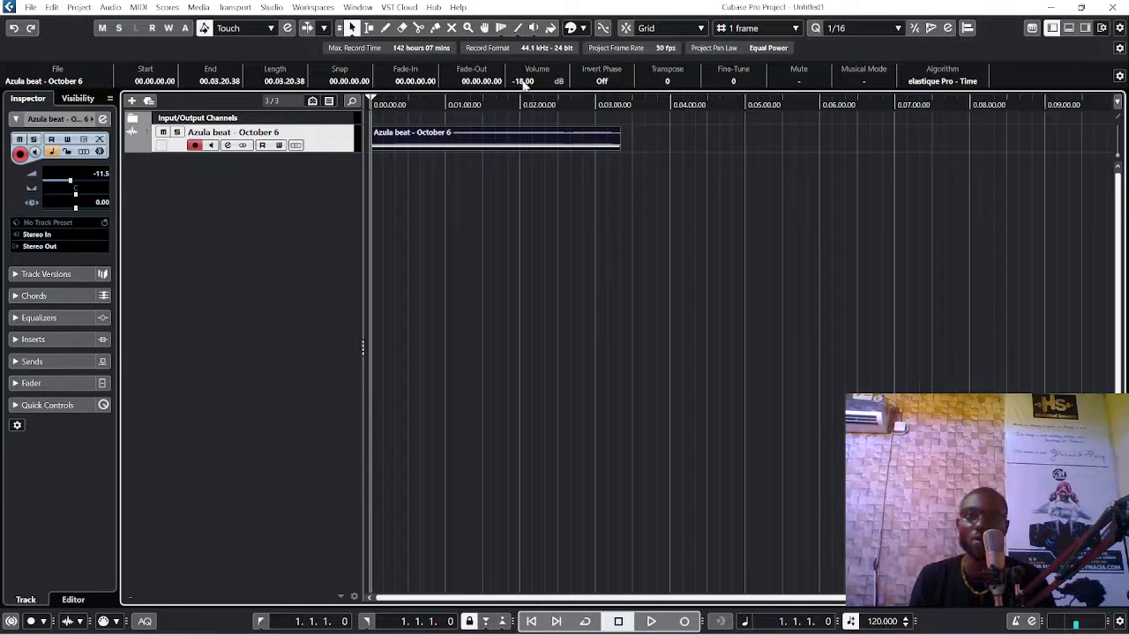
pyautogui.doubleClick(102, 174)
pyautogui.write('0')
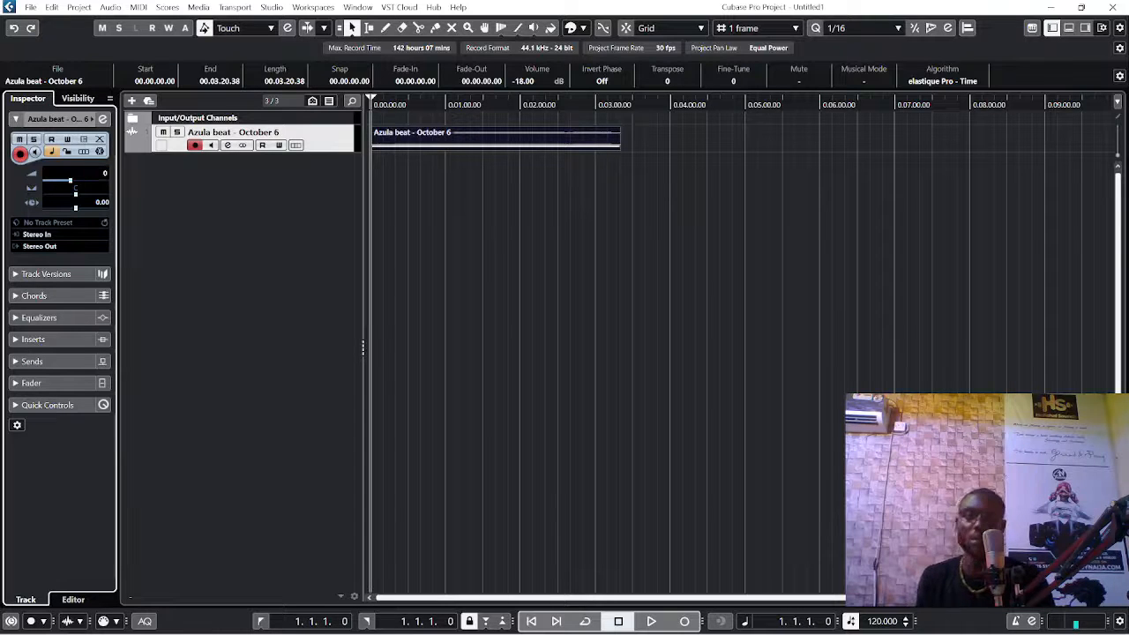
pyautogui.press('Return')
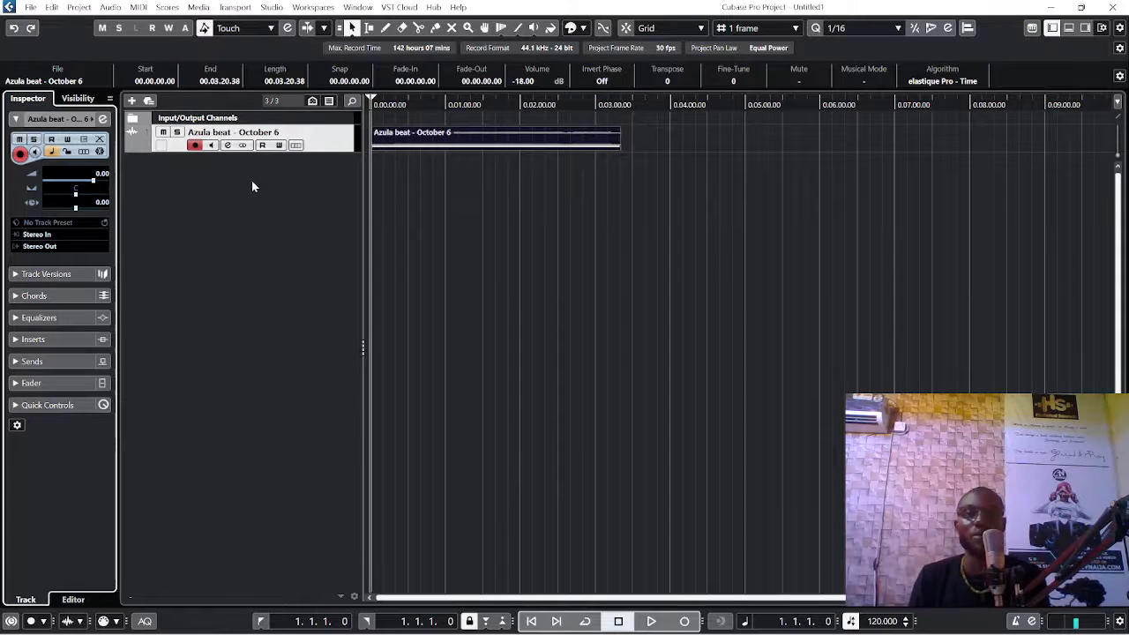
pyautogui.rightClick(194, 189)
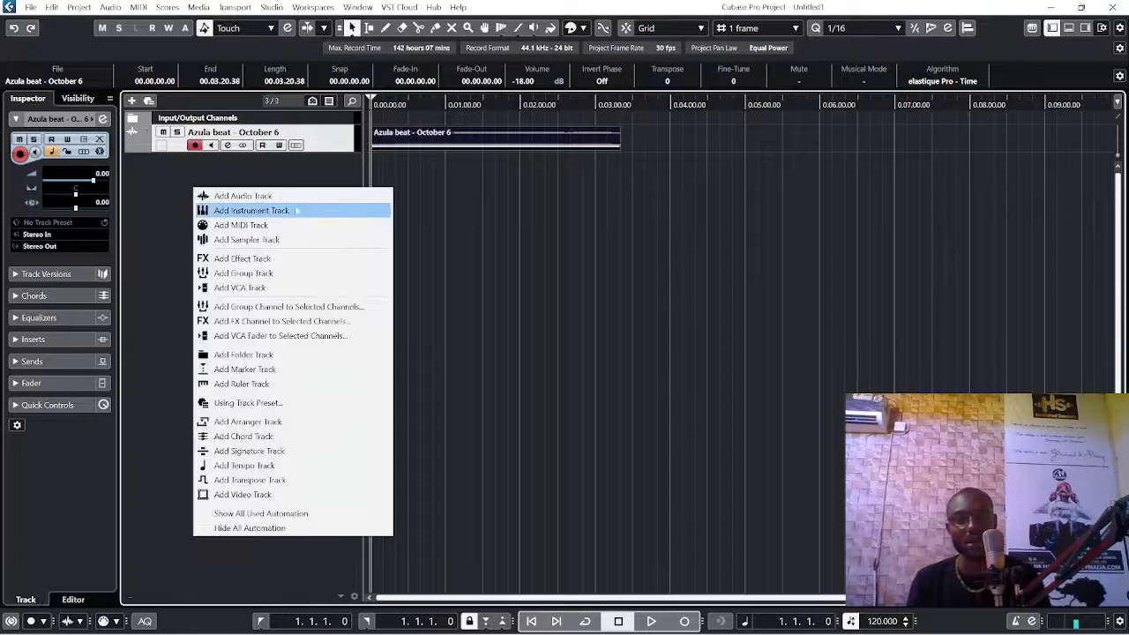
pyautogui.click(260, 198)
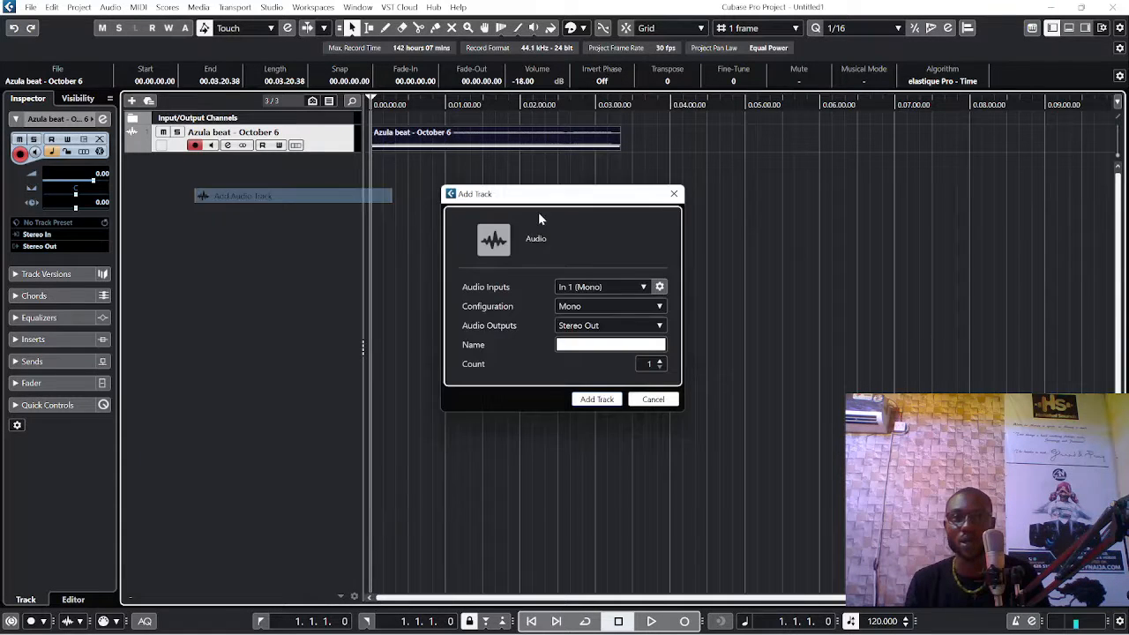
pyautogui.click(675, 188)
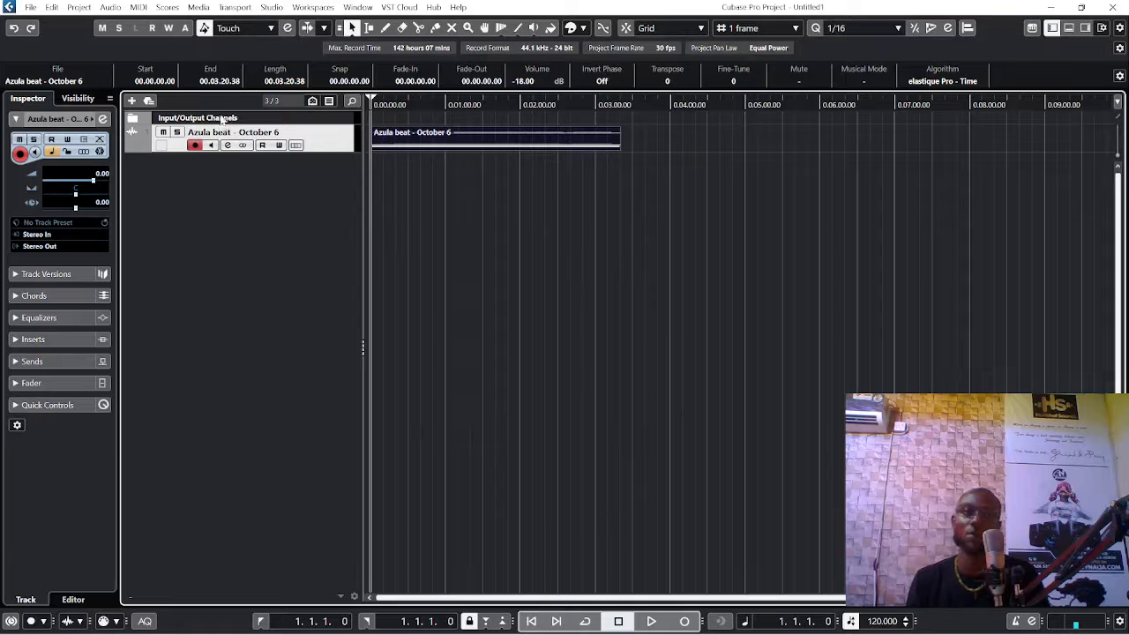
# Step: Start adding a track, look through the available track types, and choose Audio with a Mono configuration
pyautogui.click(132, 102)
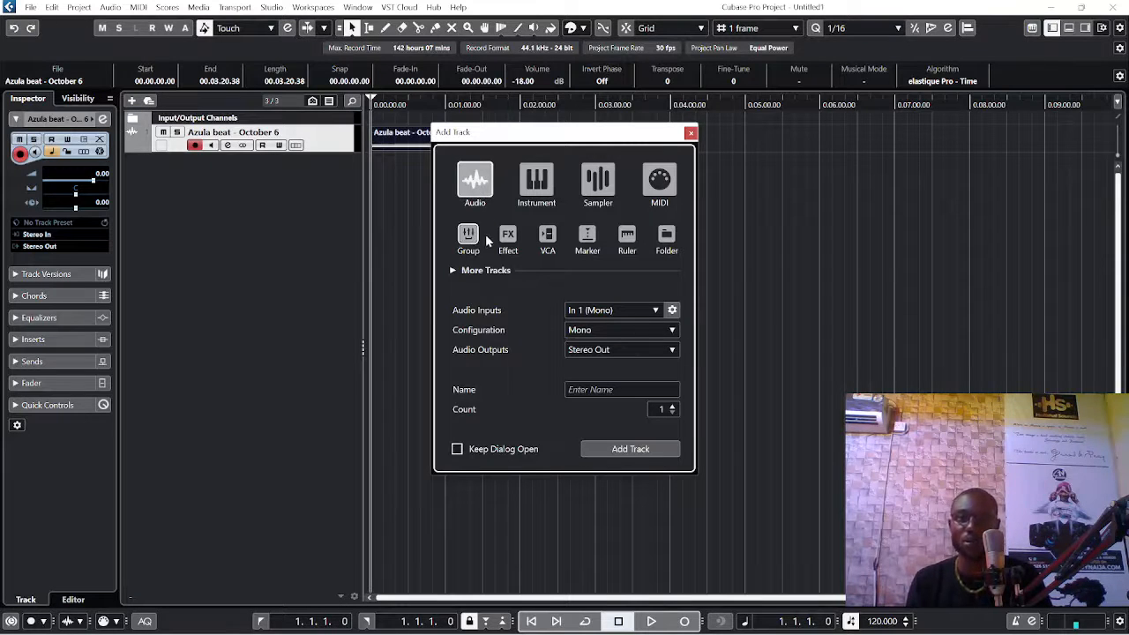
pyautogui.click(468, 235)
pyautogui.click(510, 236)
pyautogui.click(537, 181)
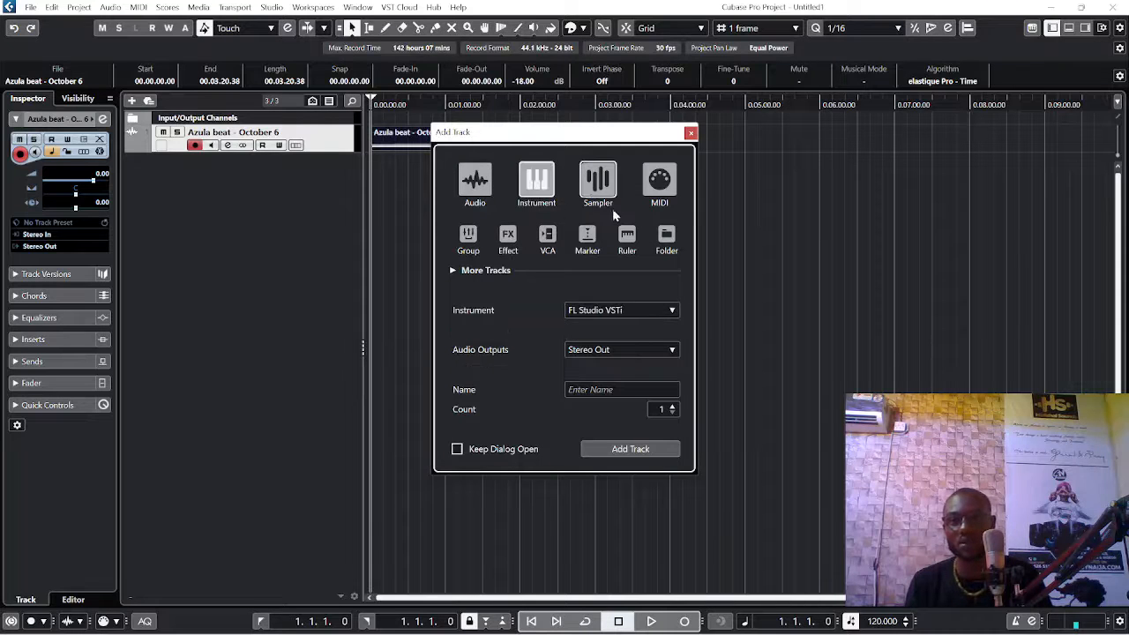
pyautogui.click(598, 181)
pyautogui.click(588, 235)
pyautogui.click(476, 185)
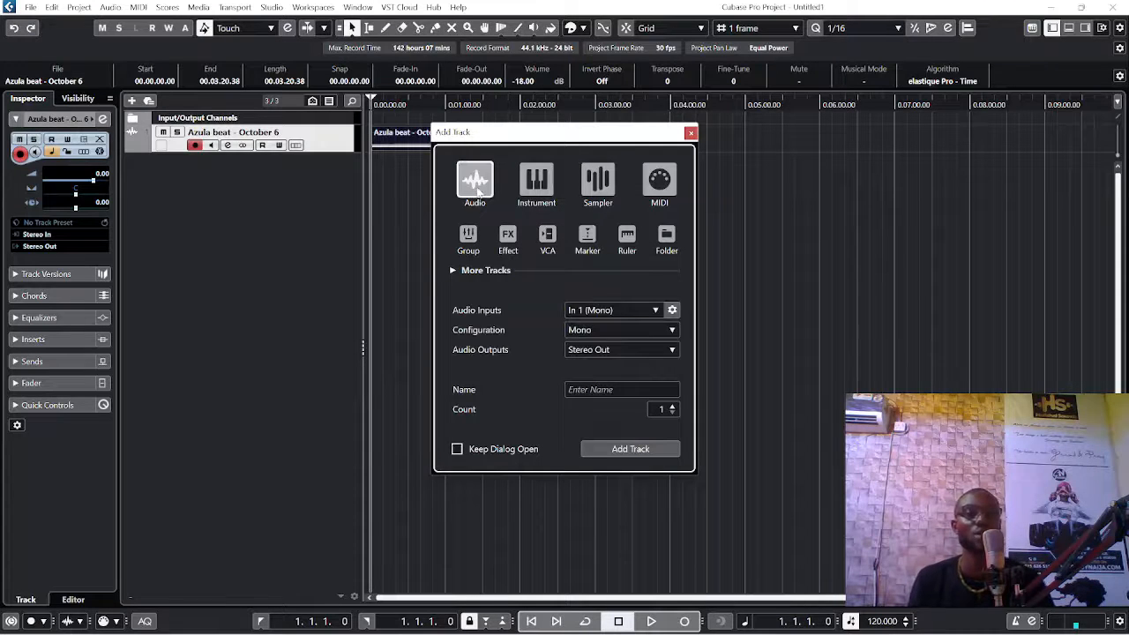
pyautogui.click(600, 330)
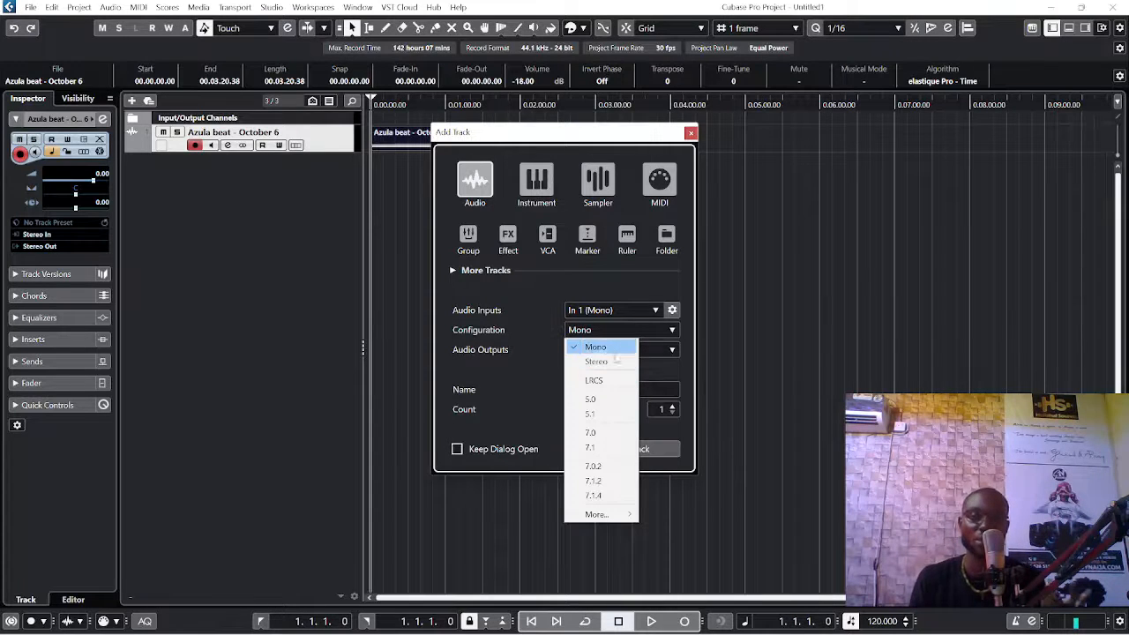
pyautogui.click(593, 346)
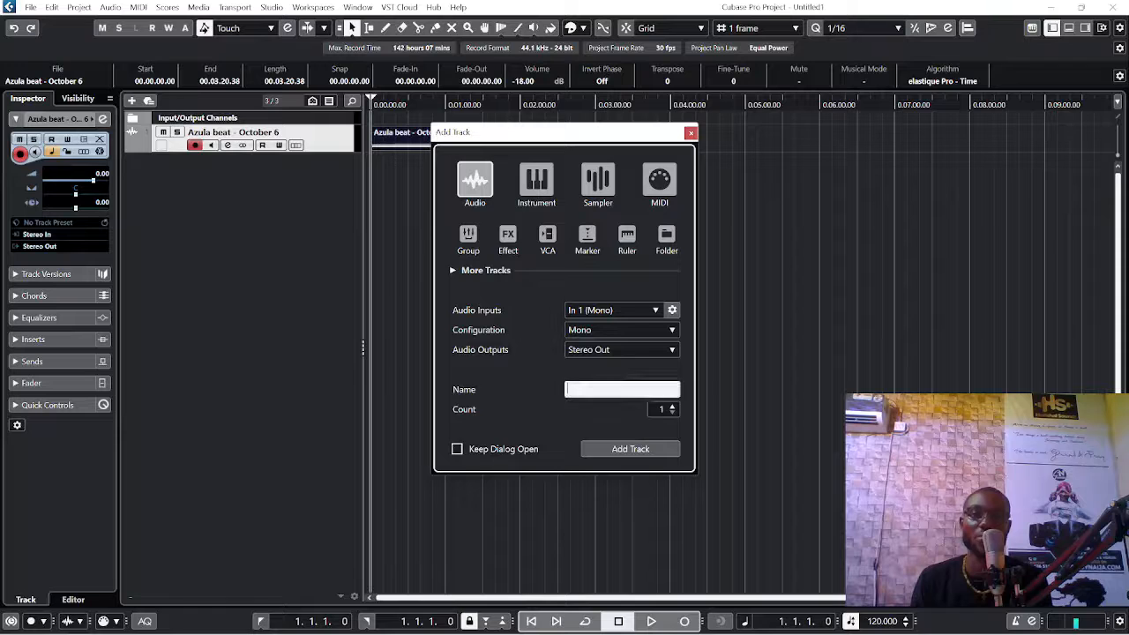
pyautogui.click(565, 389)
pyautogui.write('gjjbjgd')
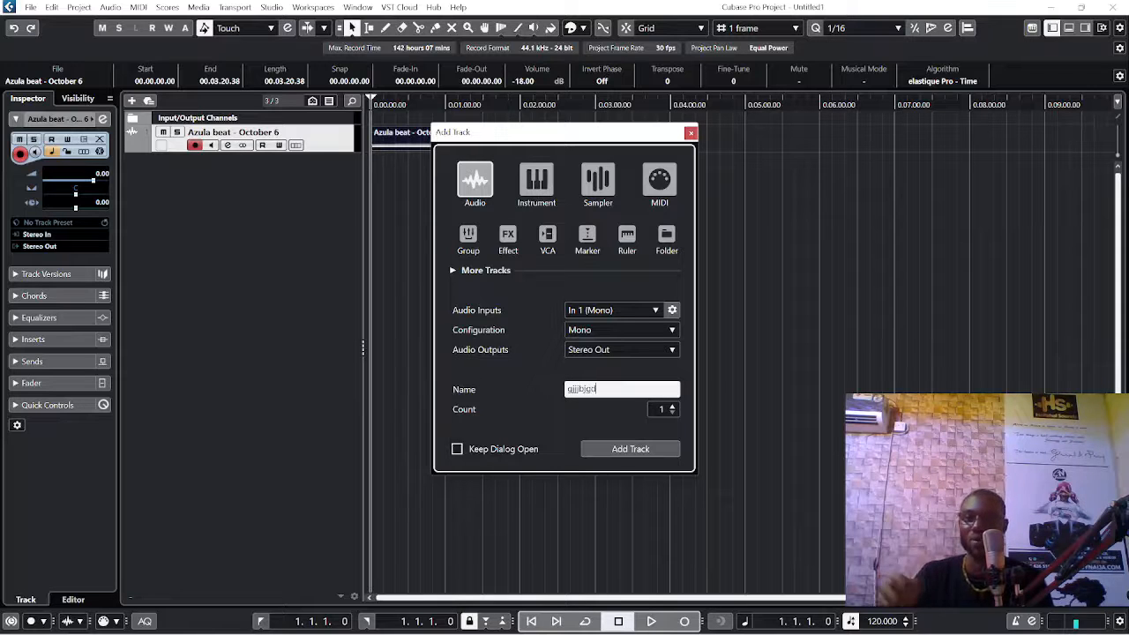
pyautogui.press('BackSpace')
pyautogui.press('BackSpace')
pyautogui.press('BackSpace')
pyautogui.press('BackSpace')
pyautogui.press('BackSpace')
pyautogui.press('BackSpace')
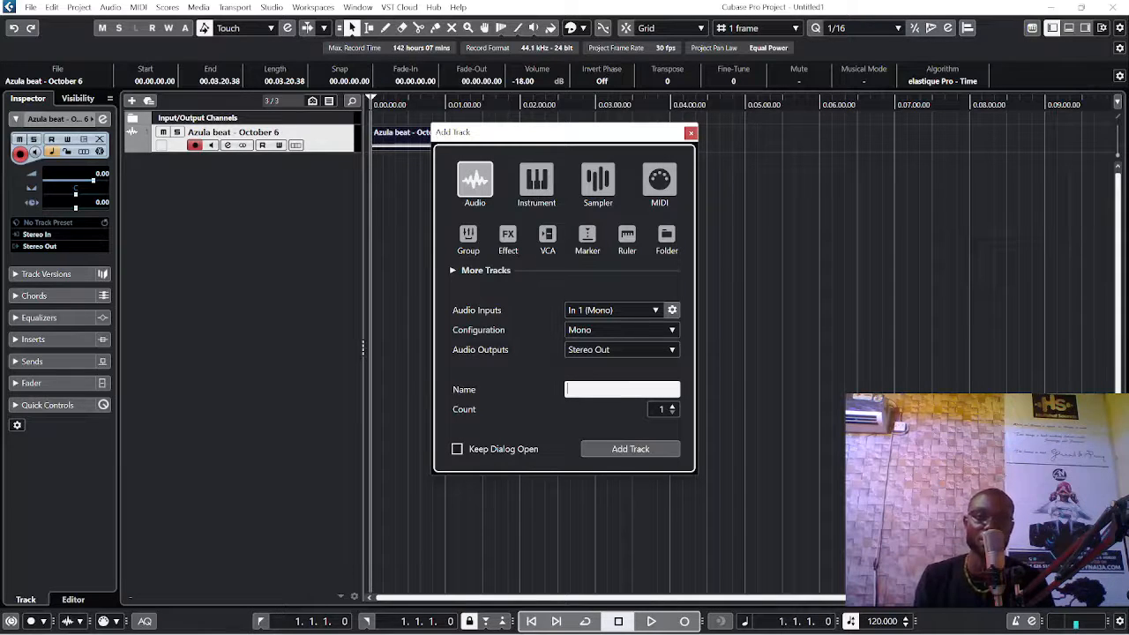
# Step: Set the track count to 4 and add the mono audio tracks
pyautogui.click(673, 405)
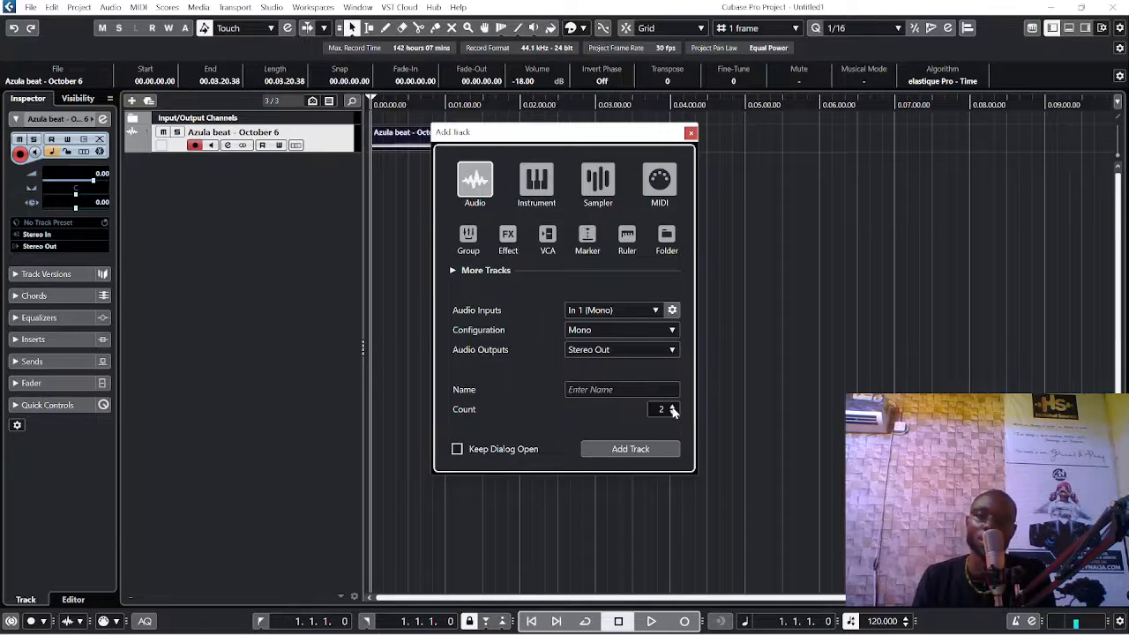
pyautogui.click(672, 412)
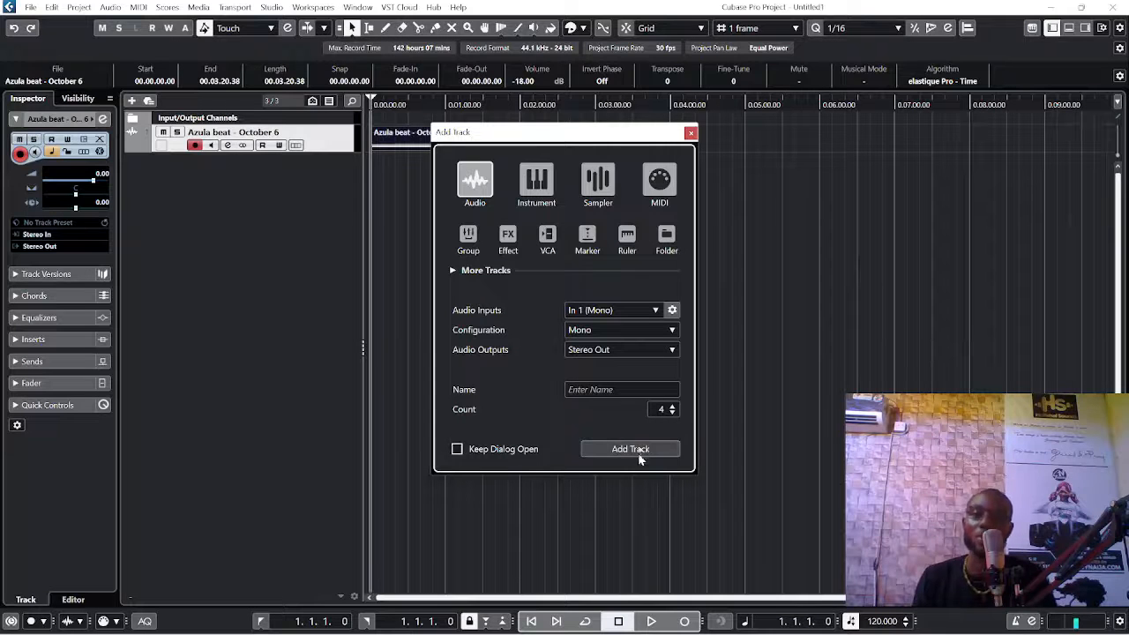
pyautogui.click(641, 450)
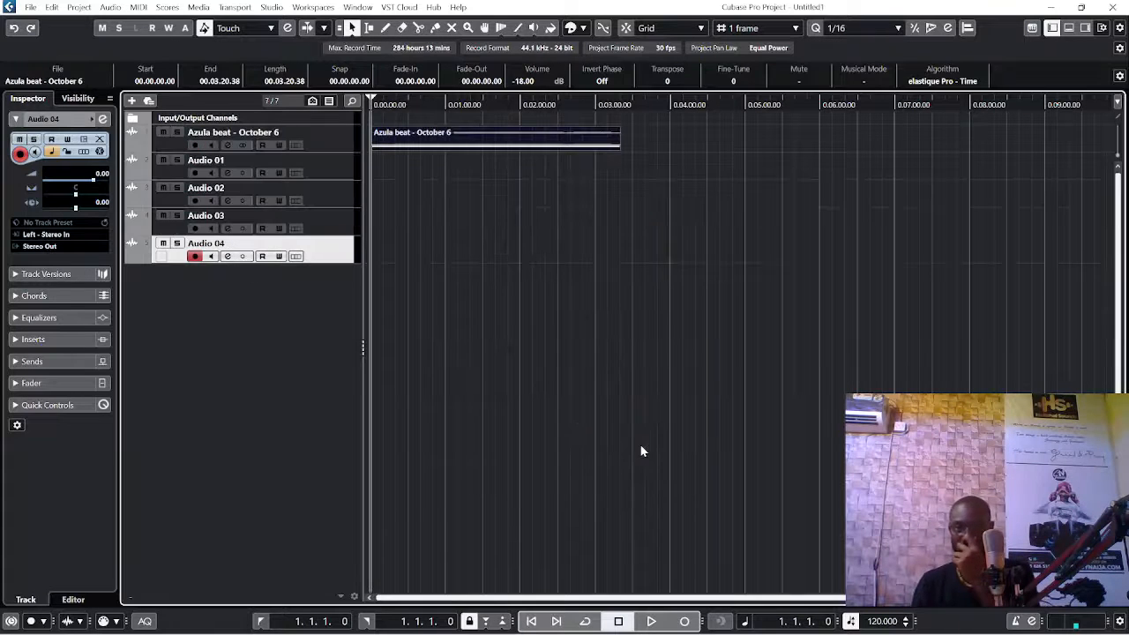
# Step: Go through the four new audio tracks one after another, ending on Audio 04
pyautogui.click(344, 172)
pyautogui.click(338, 199)
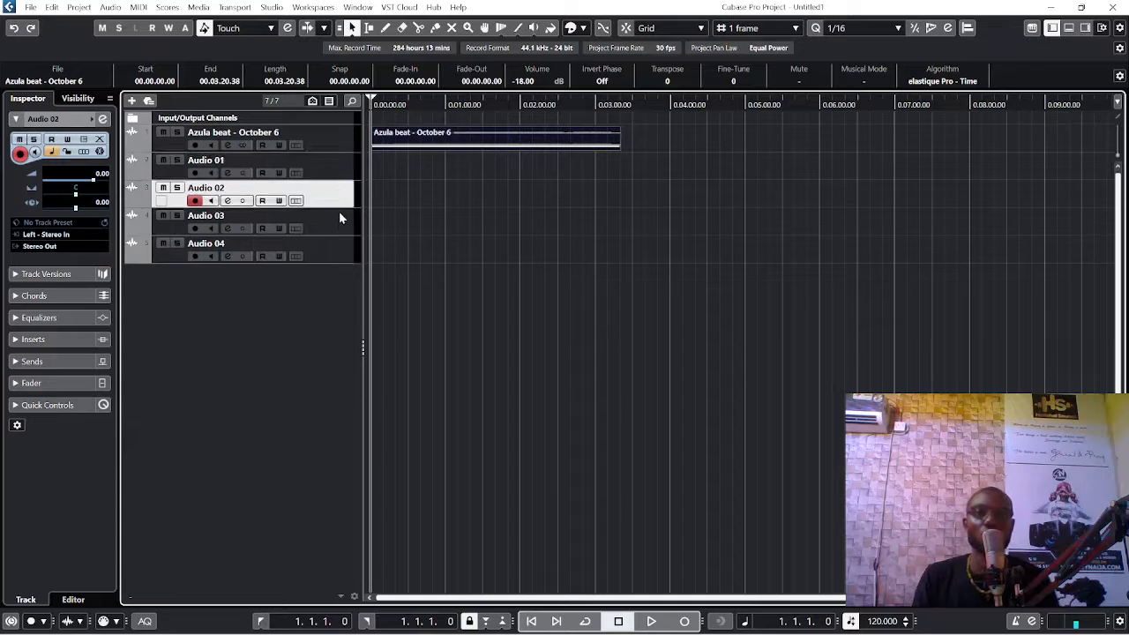
pyautogui.click(339, 227)
pyautogui.click(340, 255)
pyautogui.press('h')
pyautogui.press('h')
pyautogui.press('h')
pyautogui.press('h')
pyautogui.press('h')
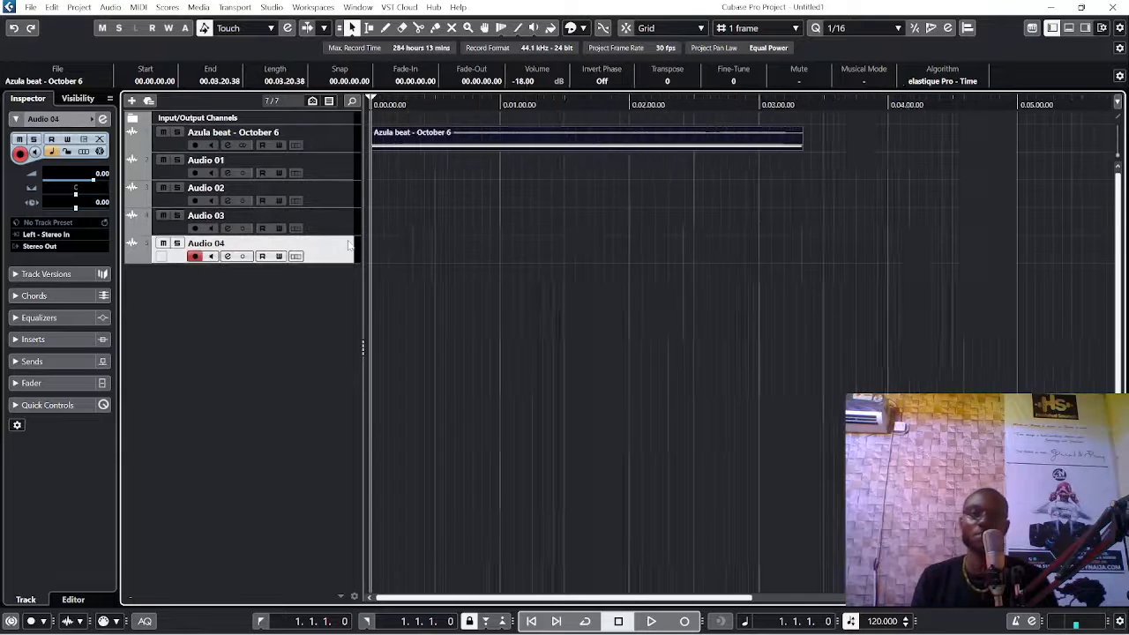
pyautogui.press('g')
pyautogui.press('g')
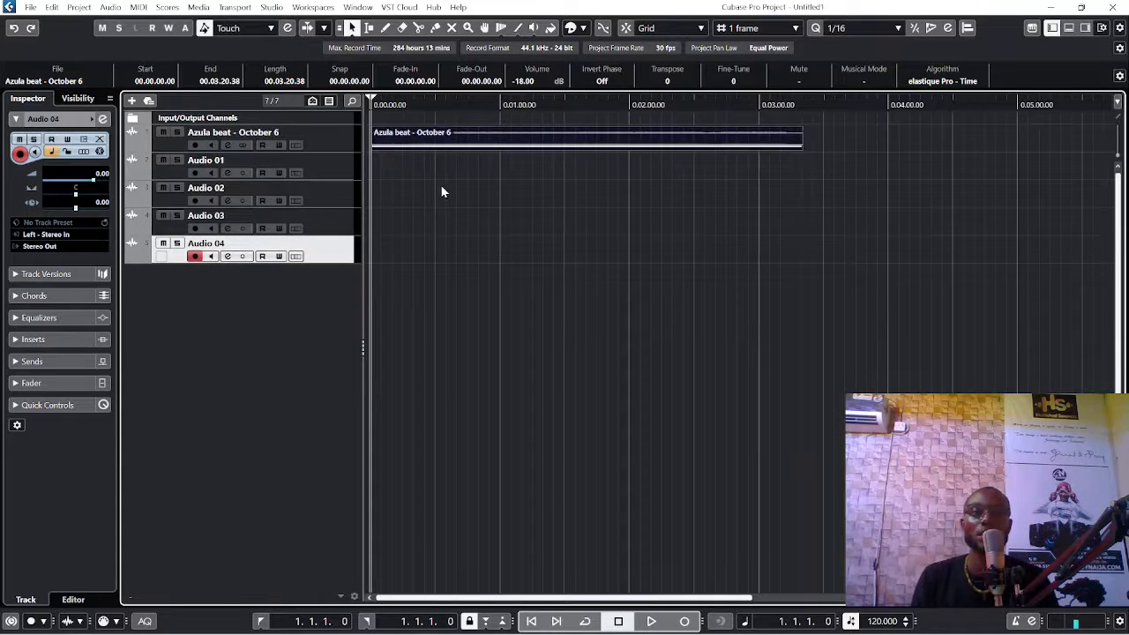
# Step: Play the beat briefly, move the playback position to about 0:50, stop, and select the Audio 01 track
pyautogui.press('space')
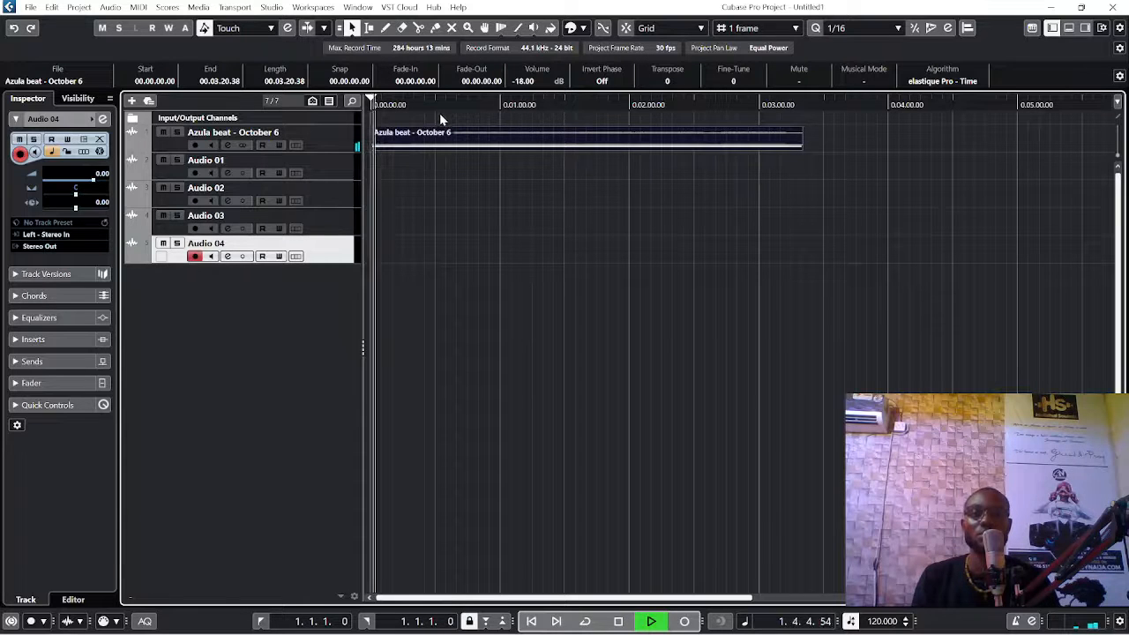
pyautogui.click(479, 105)
pyautogui.press('space')
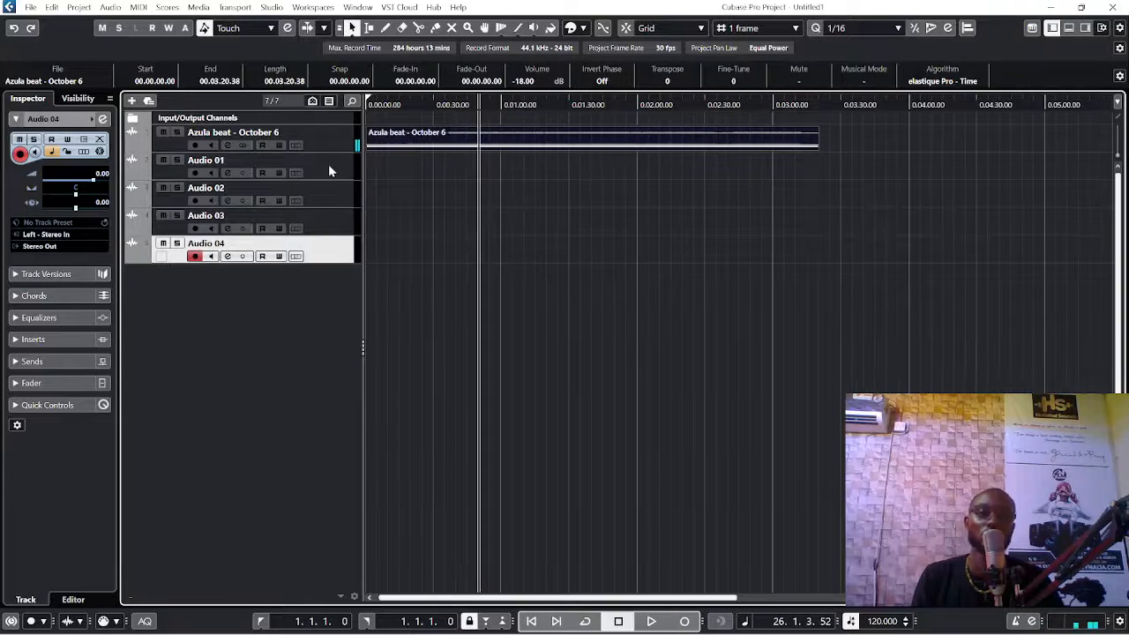
pyautogui.click(329, 166)
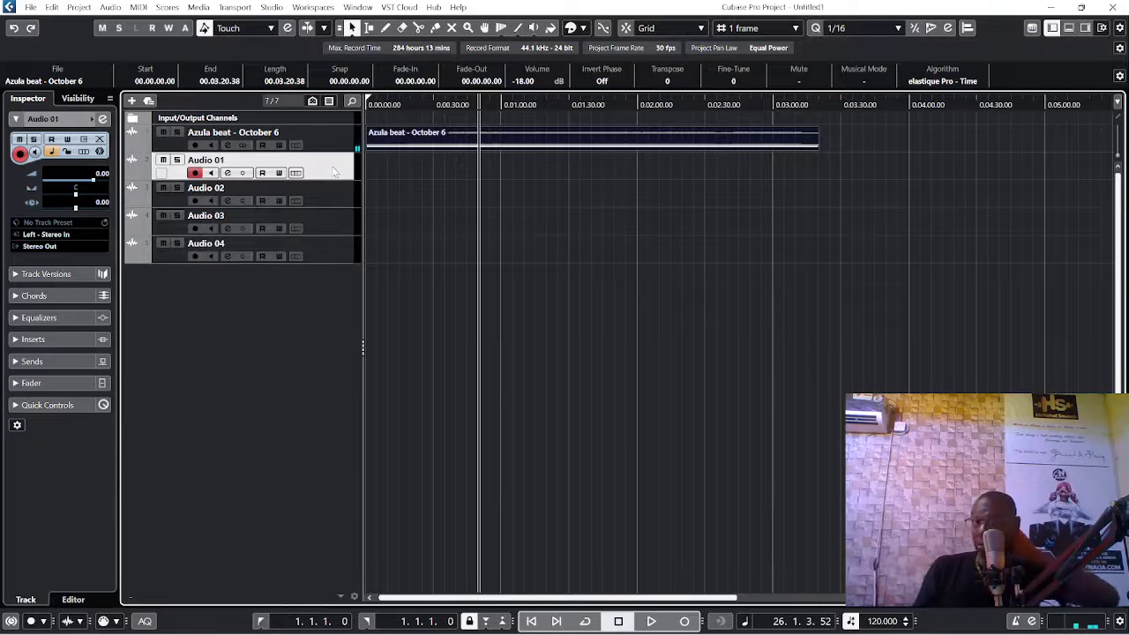
pyautogui.click(273, 7)
pyautogui.click(309, 42)
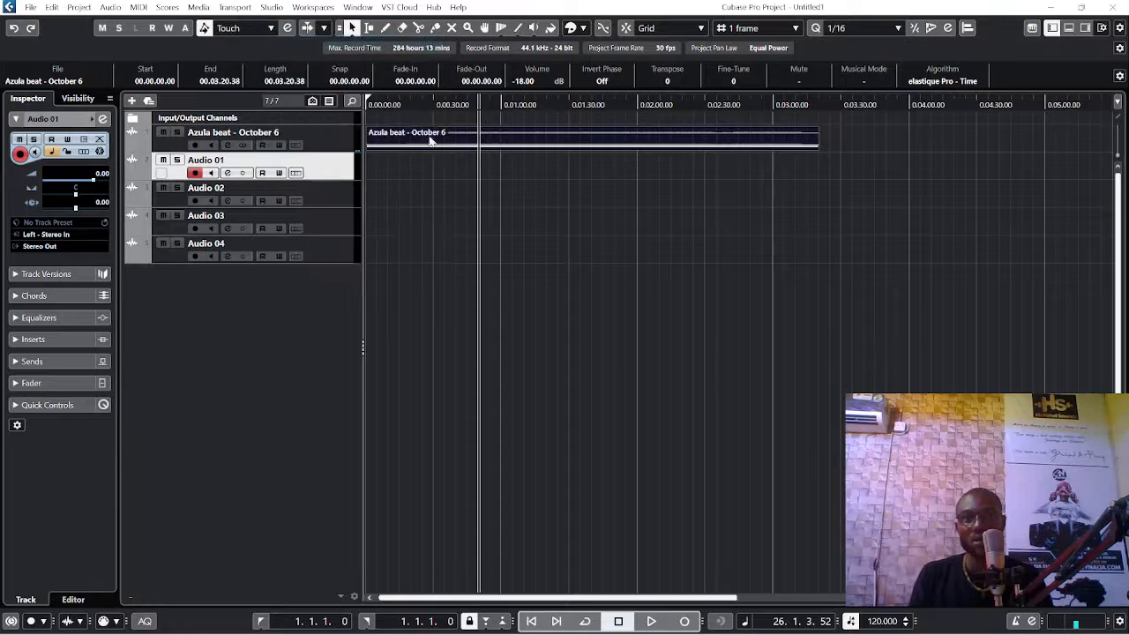
pyautogui.click(981, 49)
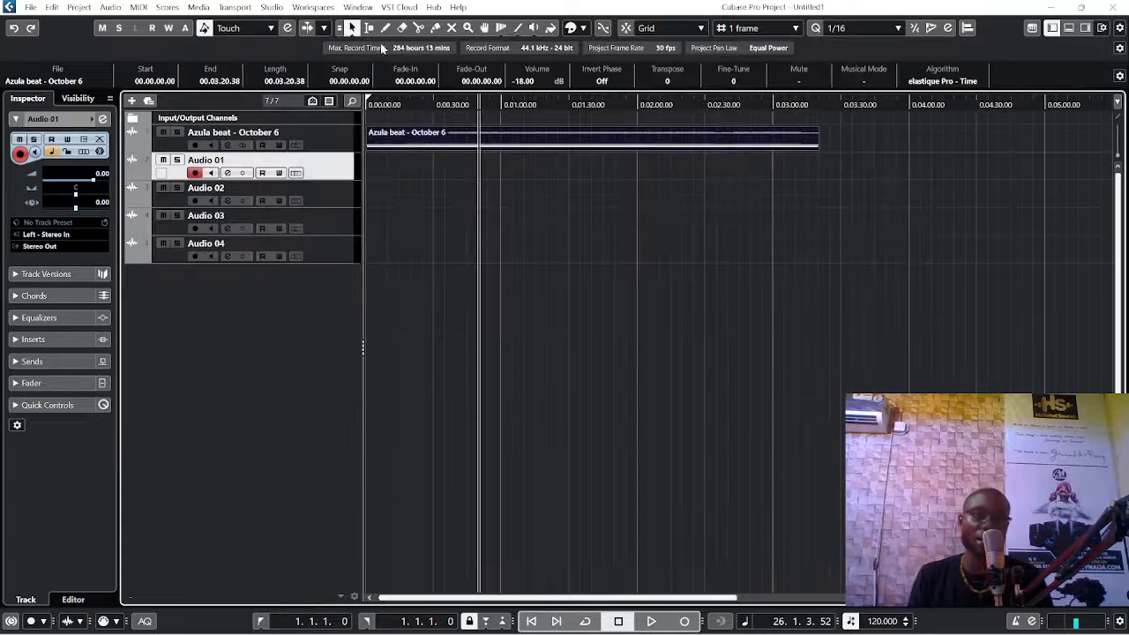
# Step: In the Audio Connections inputs, set the Stereo In bus's audio device to Not Connected
pyautogui.click(274, 8)
pyautogui.click(291, 19)
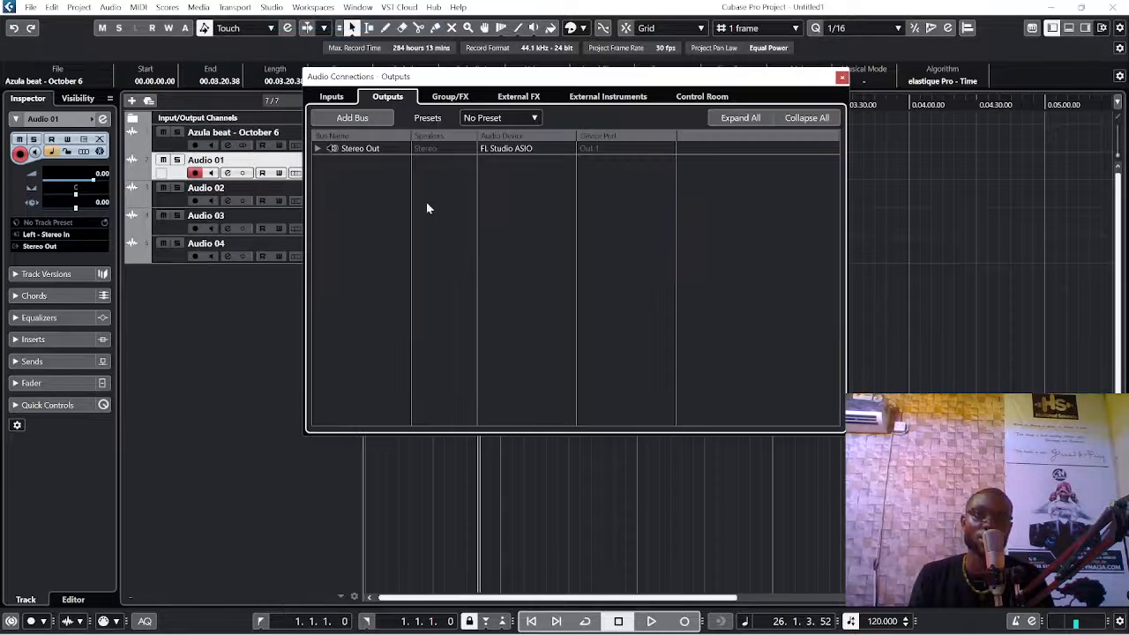
pyautogui.click(331, 97)
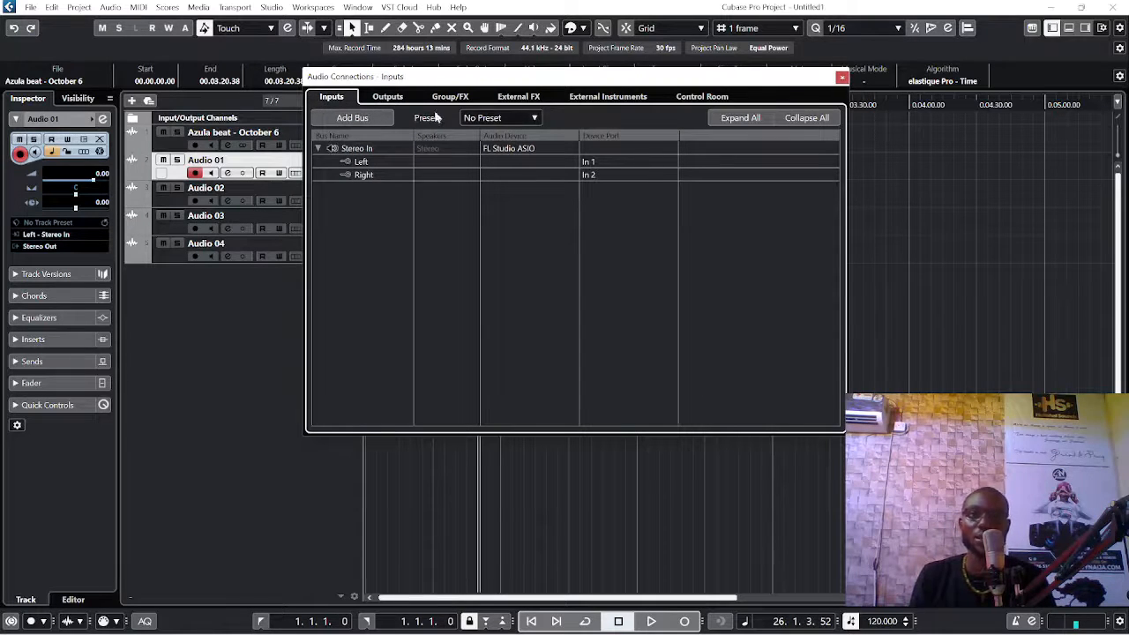
pyautogui.click(529, 149)
pyautogui.click(525, 163)
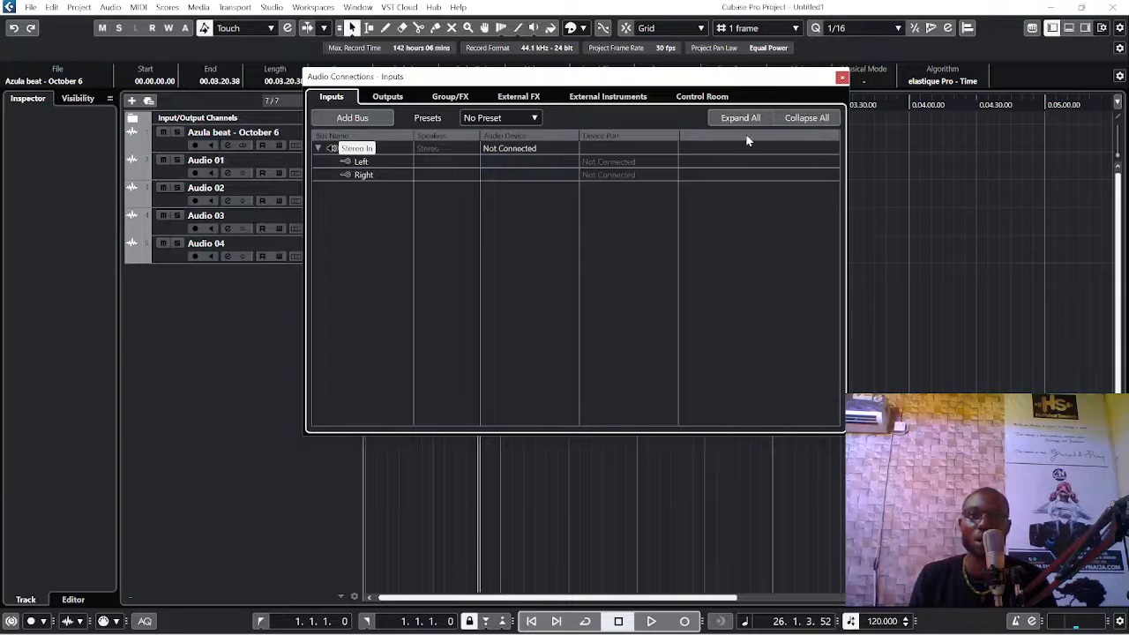
pyautogui.click(841, 77)
# Step: Select the Audio 01 track and play the beat briefly from about 0:50 to listen to it
pyautogui.click(356, 173)
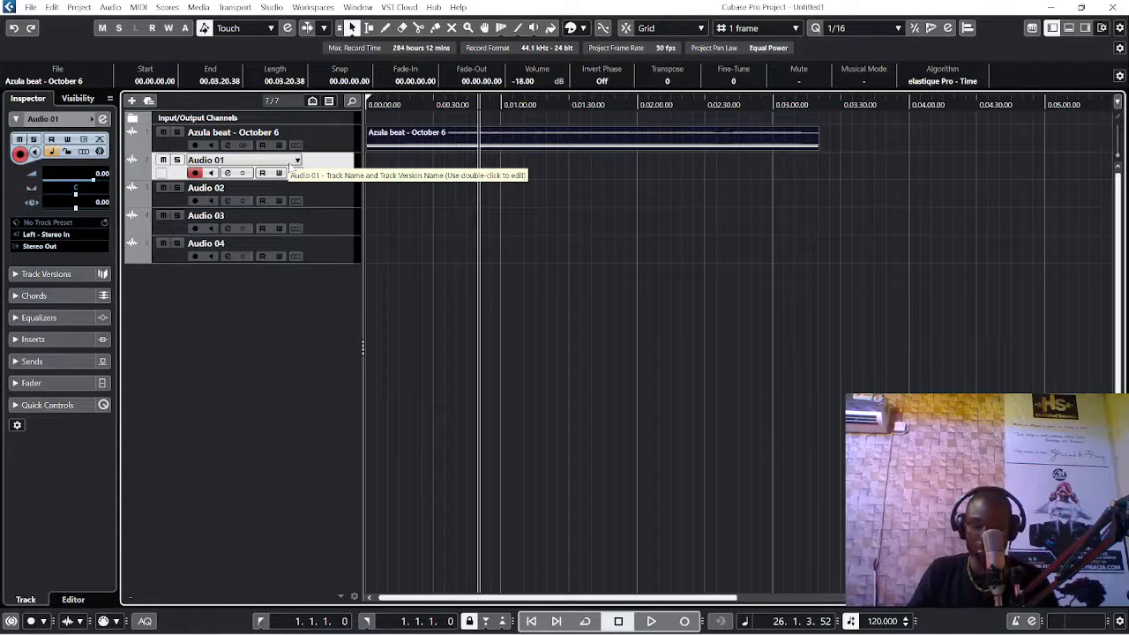
pyautogui.press('space')
pyautogui.scroll(2, 379, 206)
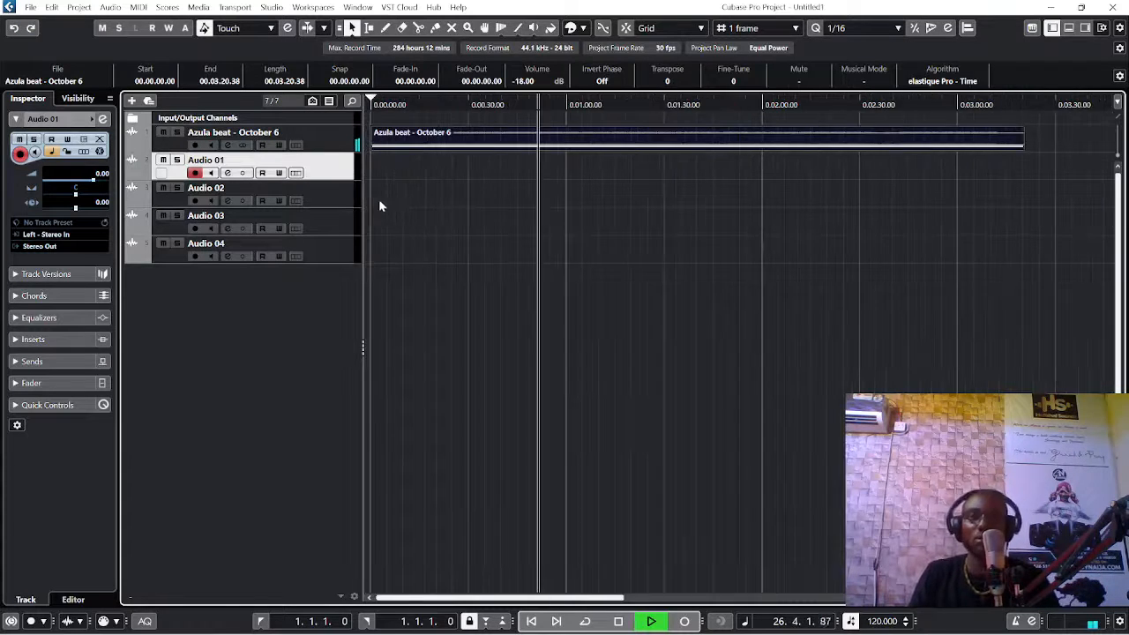
pyautogui.press('h')
pyautogui.press('g')
pyautogui.press('g')
pyautogui.press('g')
pyautogui.press('space')
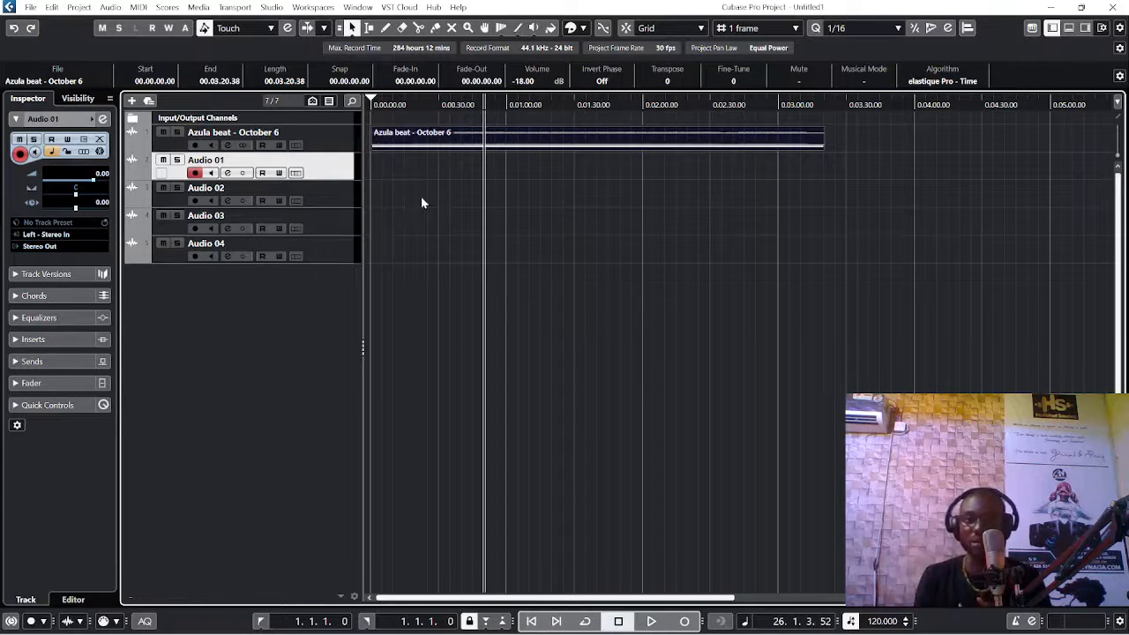
# Step: Record a take about 6 seconds long onto the Audio 01 track, starting at about 0:50 in the beat
pyautogui.press('KP_Multiply')
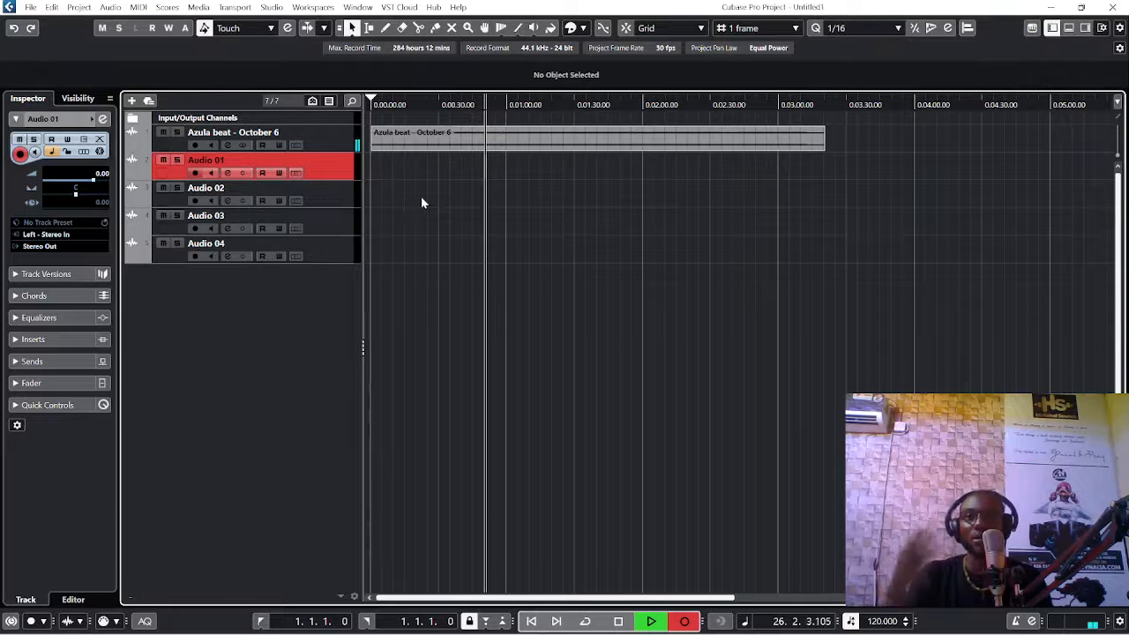
pyautogui.press('h')
pyautogui.press('h')
pyautogui.press('h')
pyautogui.press('h')
pyautogui.press('h')
pyautogui.press('h')
pyautogui.press('h')
pyautogui.press('h')
pyautogui.press('h')
pyautogui.press('h')
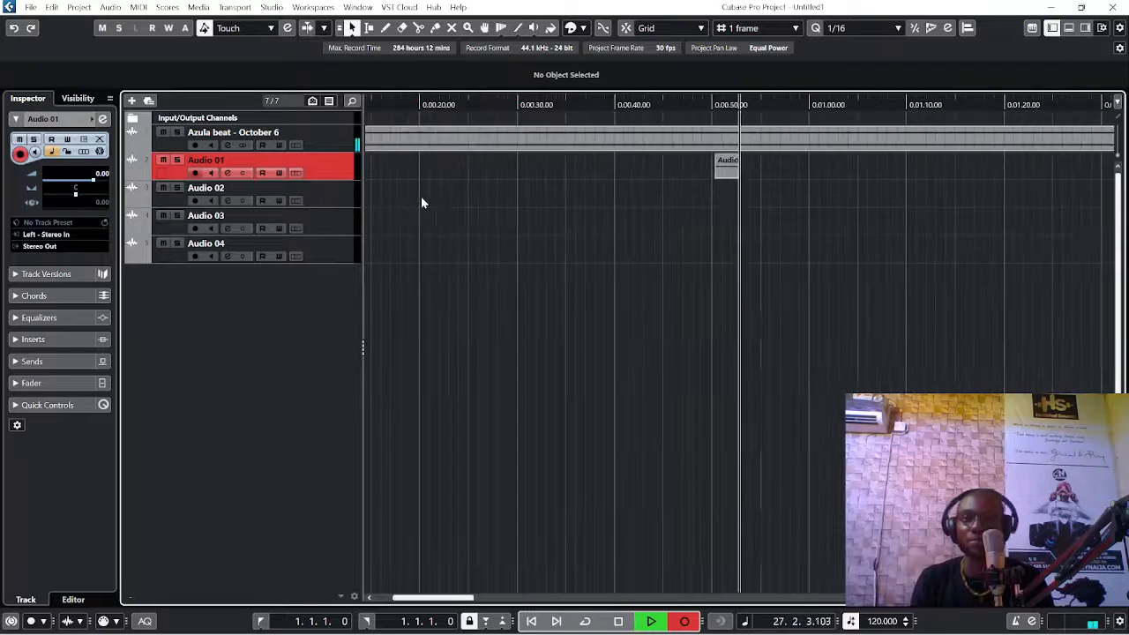
pyautogui.press('h')
pyautogui.press('h')
pyautogui.press('h')
pyautogui.press('h')
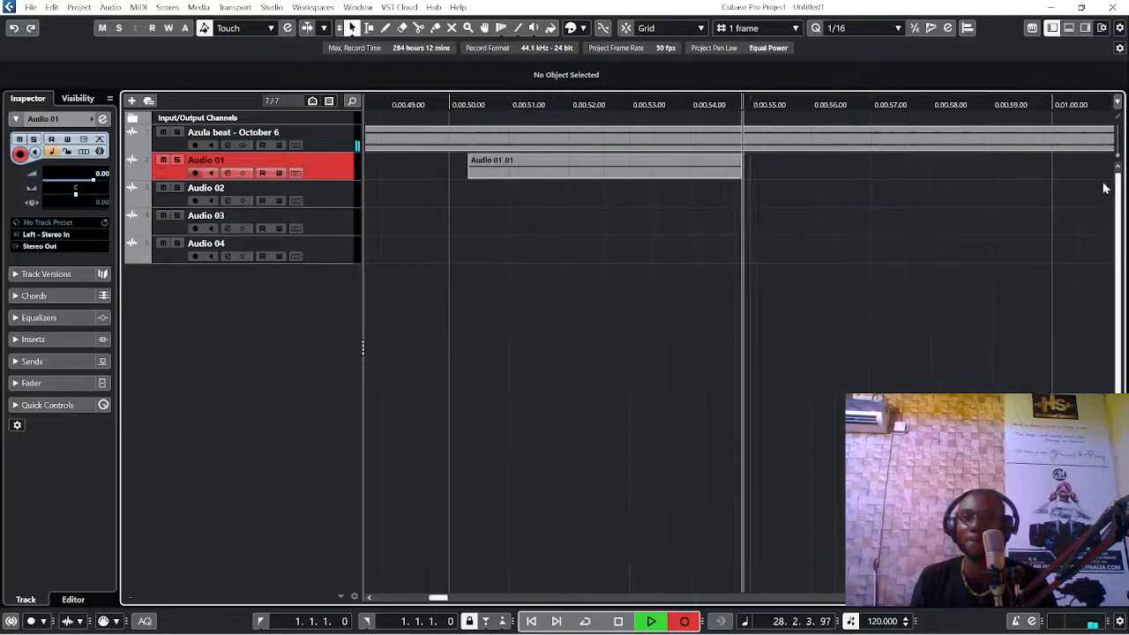
pyautogui.press('space')
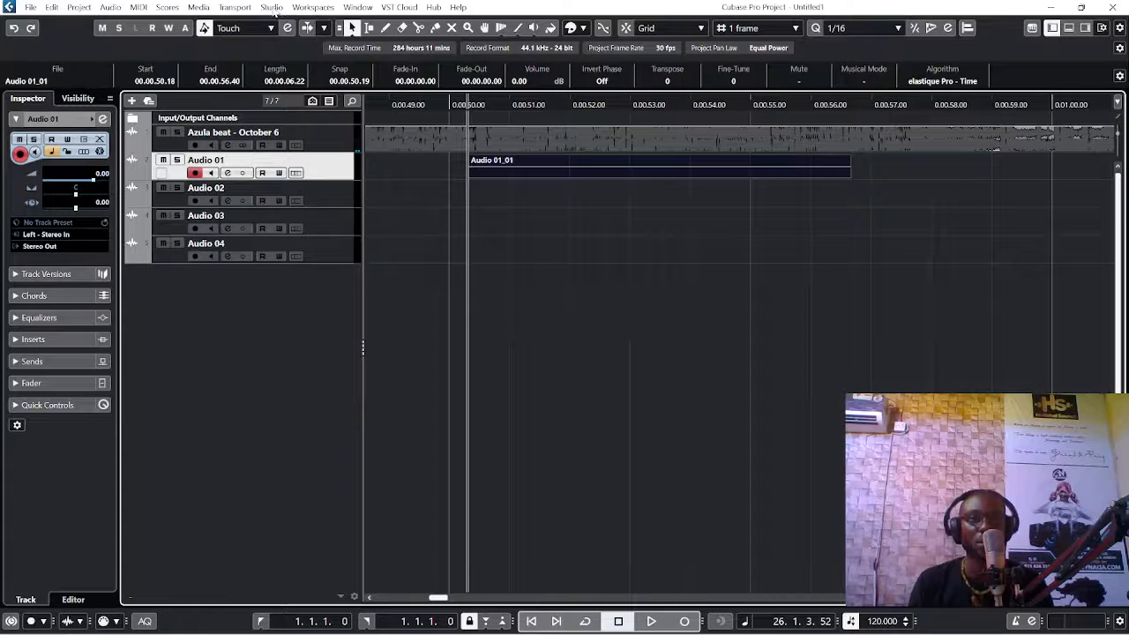
# Step: In the Audio Connections inputs, set the Stereo In bus's audio device to FL Studio ASIO and close the window
pyautogui.click(272, 7)
pyautogui.click(304, 21)
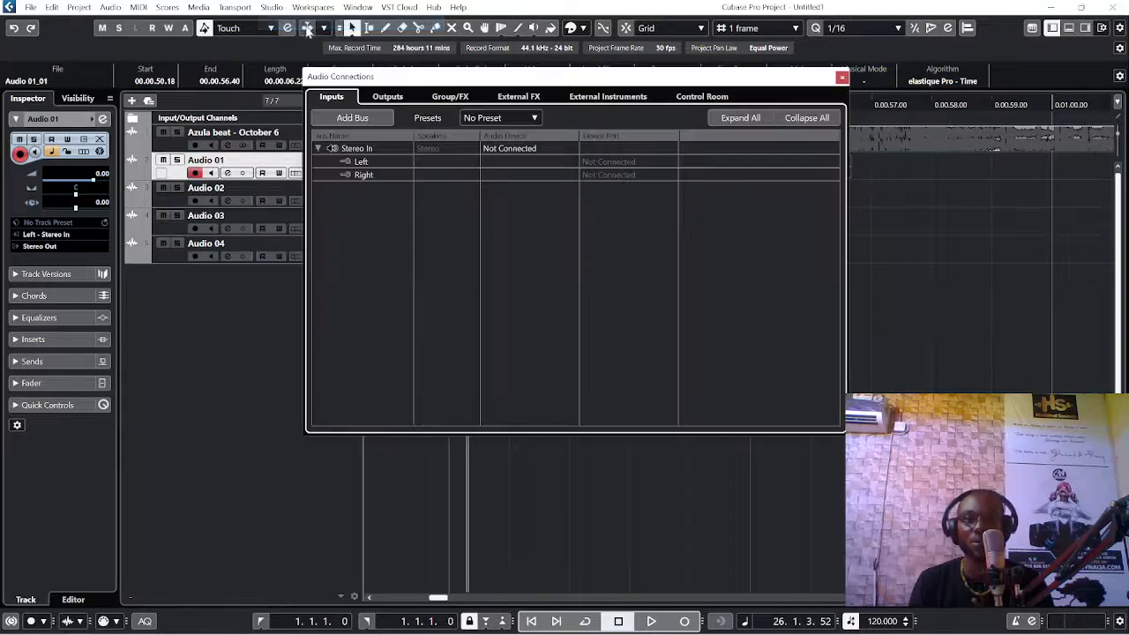
pyautogui.click(502, 148)
pyautogui.click(517, 180)
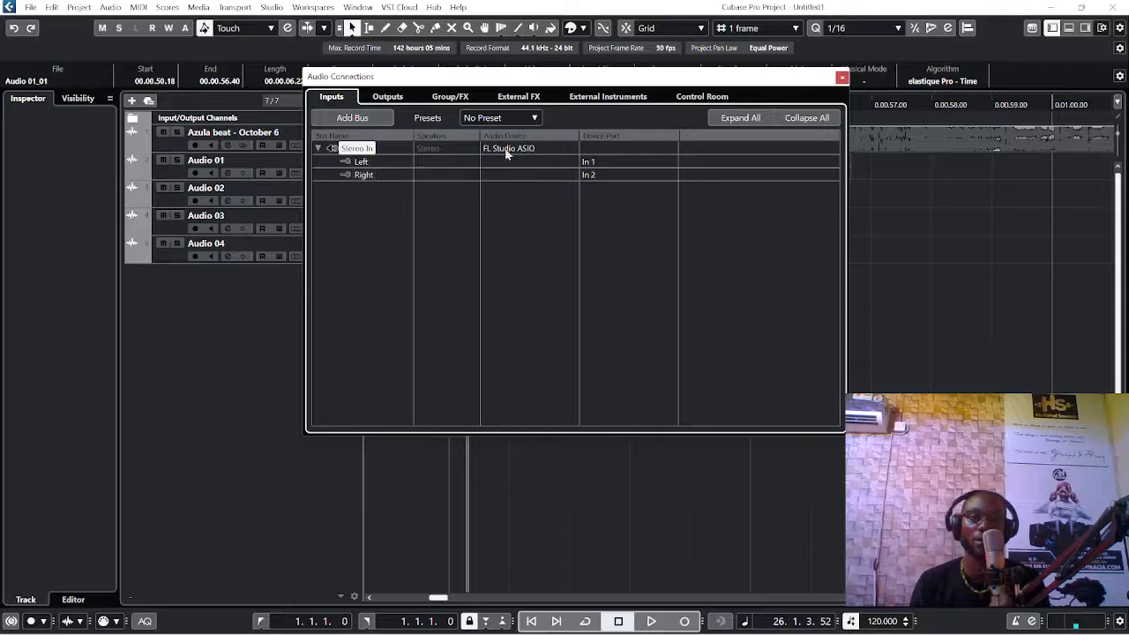
pyautogui.click(509, 148)
pyautogui.click(509, 148)
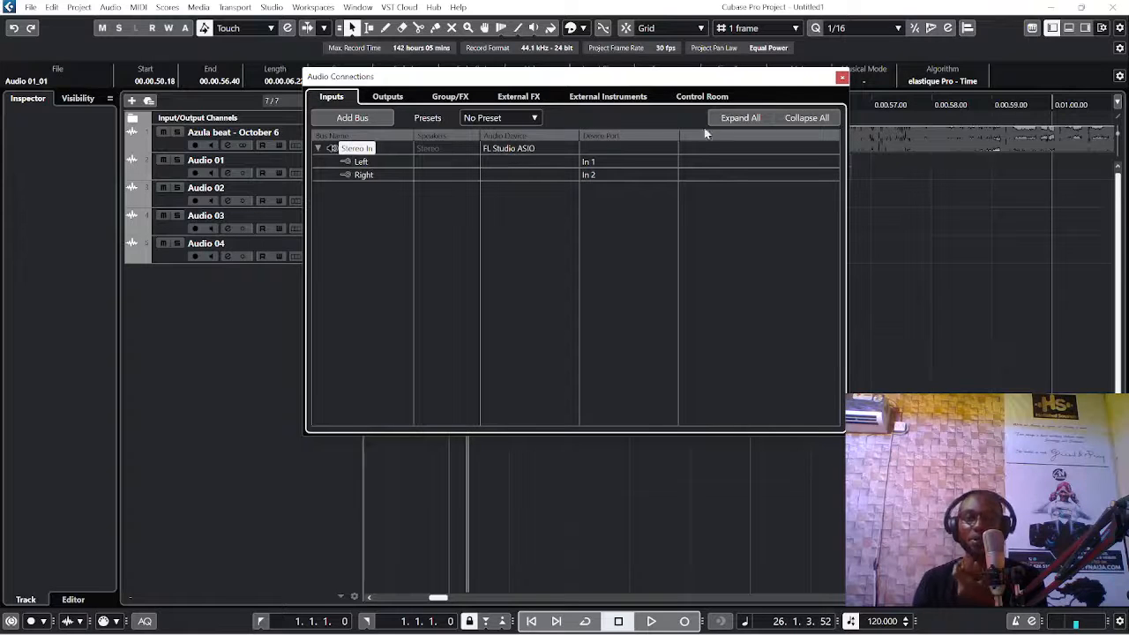
pyautogui.click(508, 150)
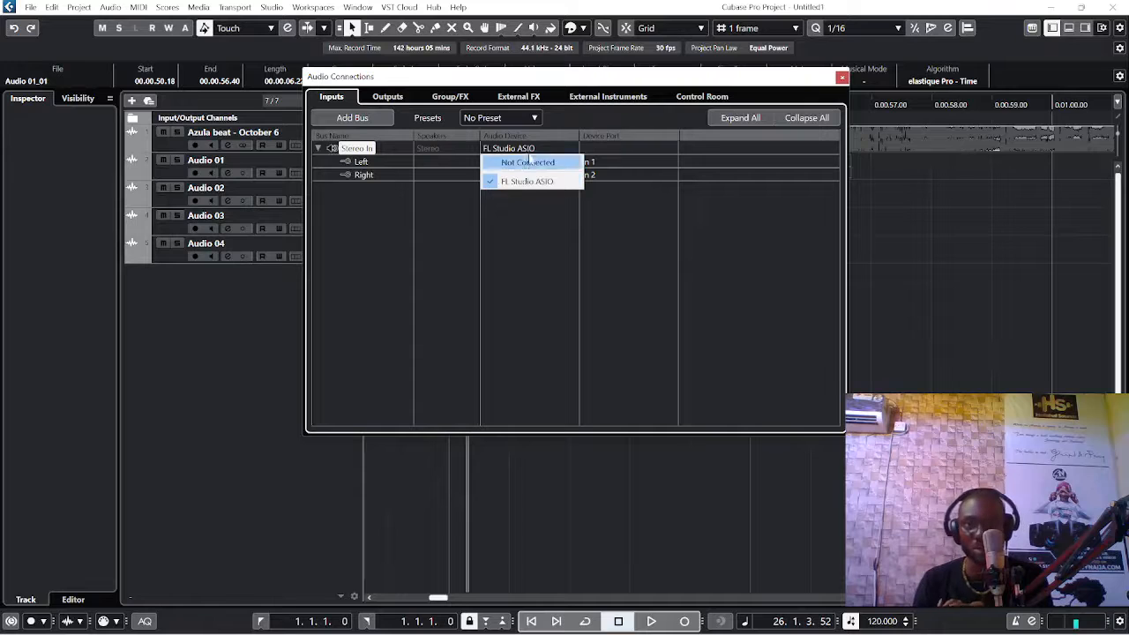
pyautogui.click(527, 146)
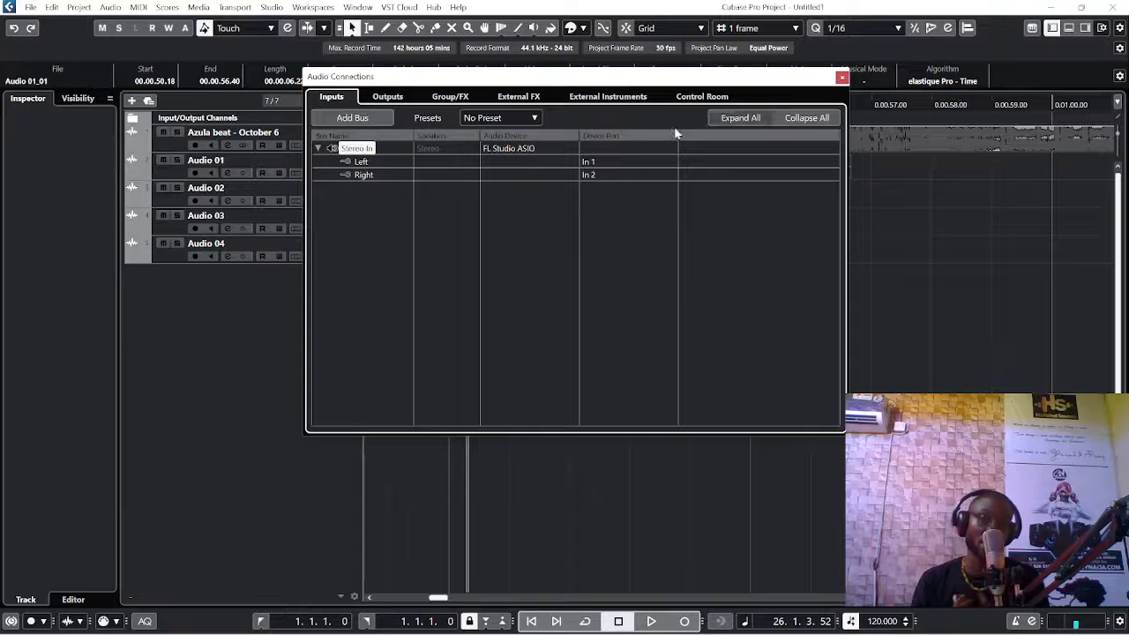
pyautogui.click(497, 149)
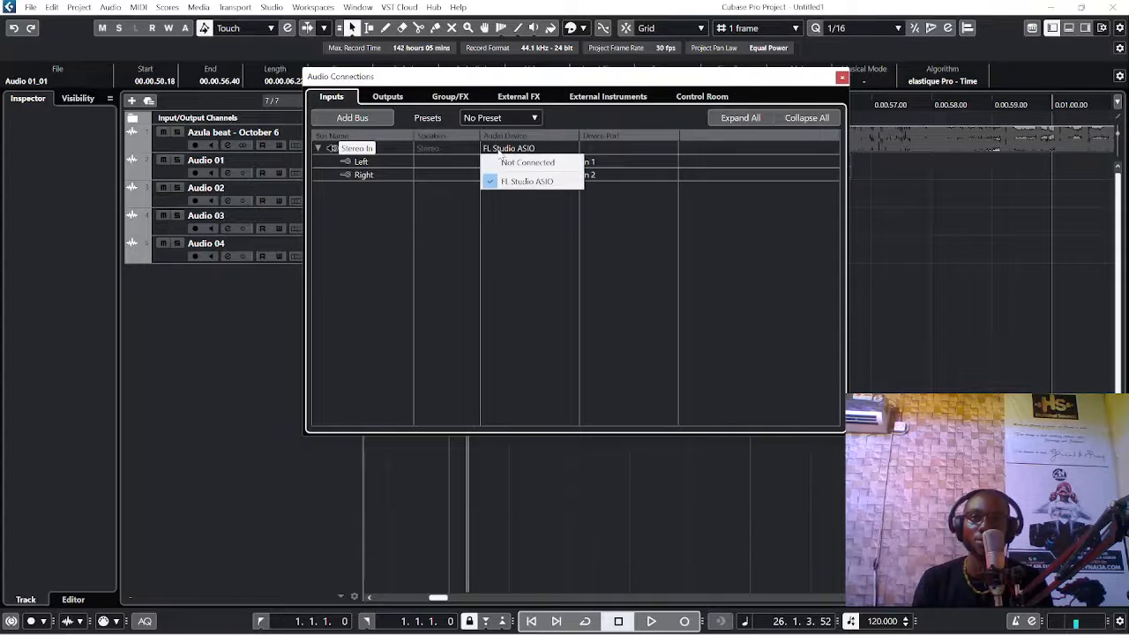
pyautogui.click(510, 180)
pyautogui.click(841, 79)
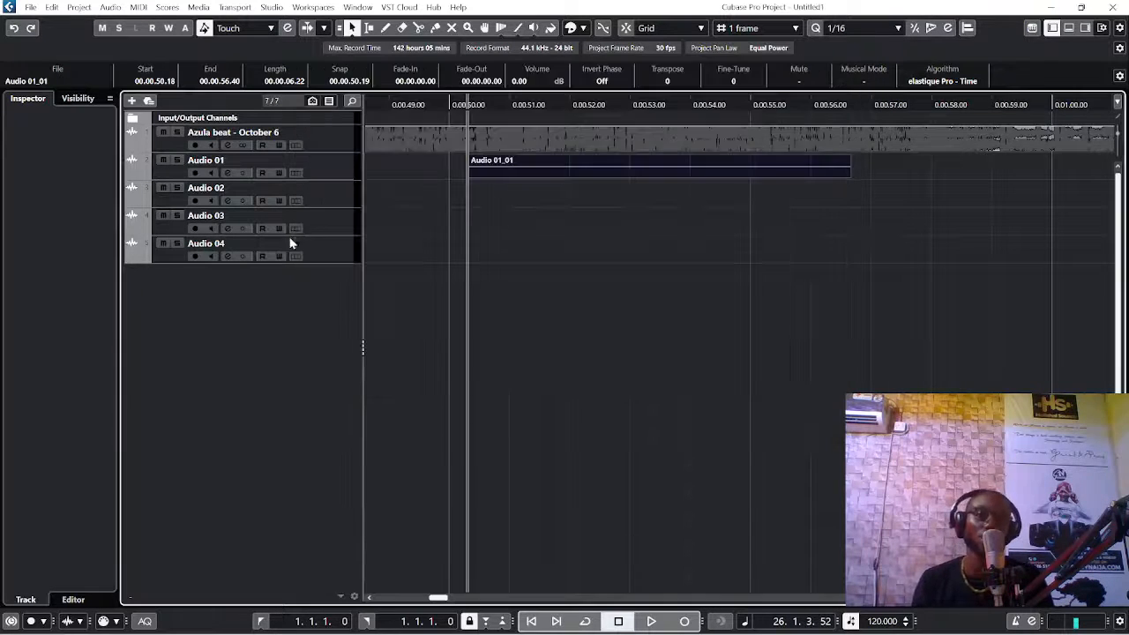
# Step: Record a take about 7 seconds long onto the Audio 02 track, starting at about 0:50 in the beat
pyautogui.click(265, 196)
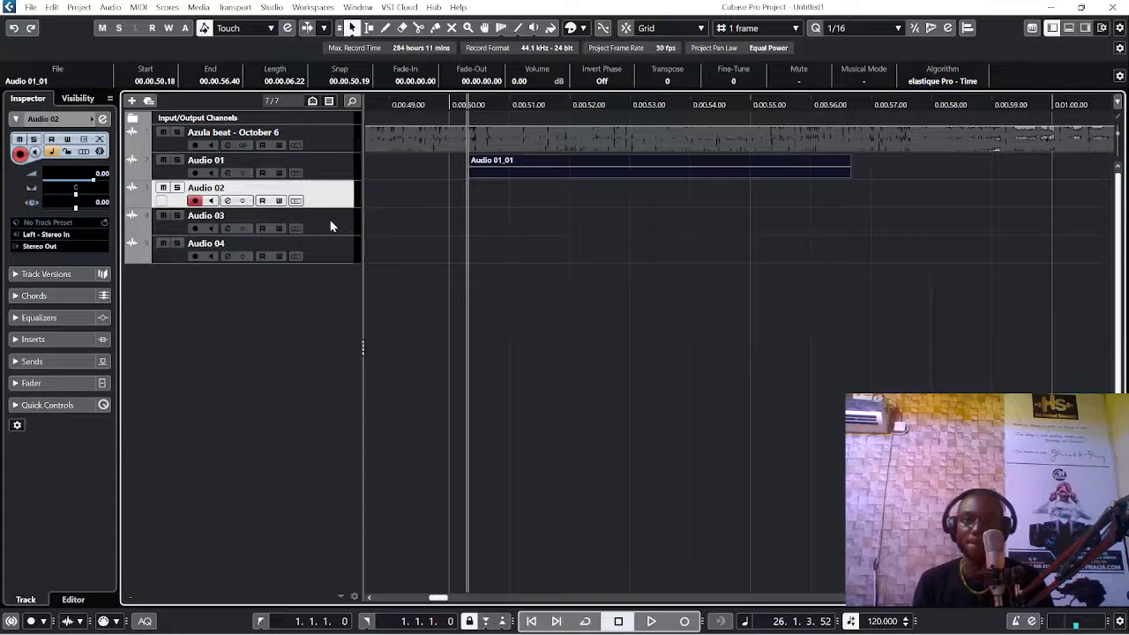
pyautogui.press('KP_Multiply')
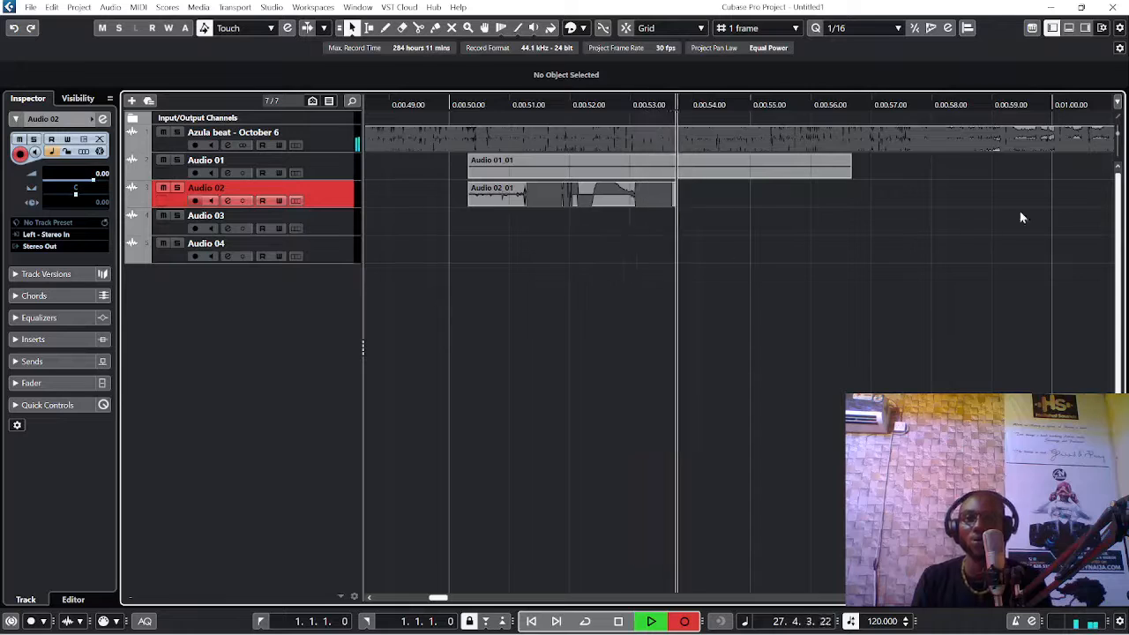
pyautogui.press('g')
pyautogui.press('g')
pyautogui.press('g')
pyautogui.press('g')
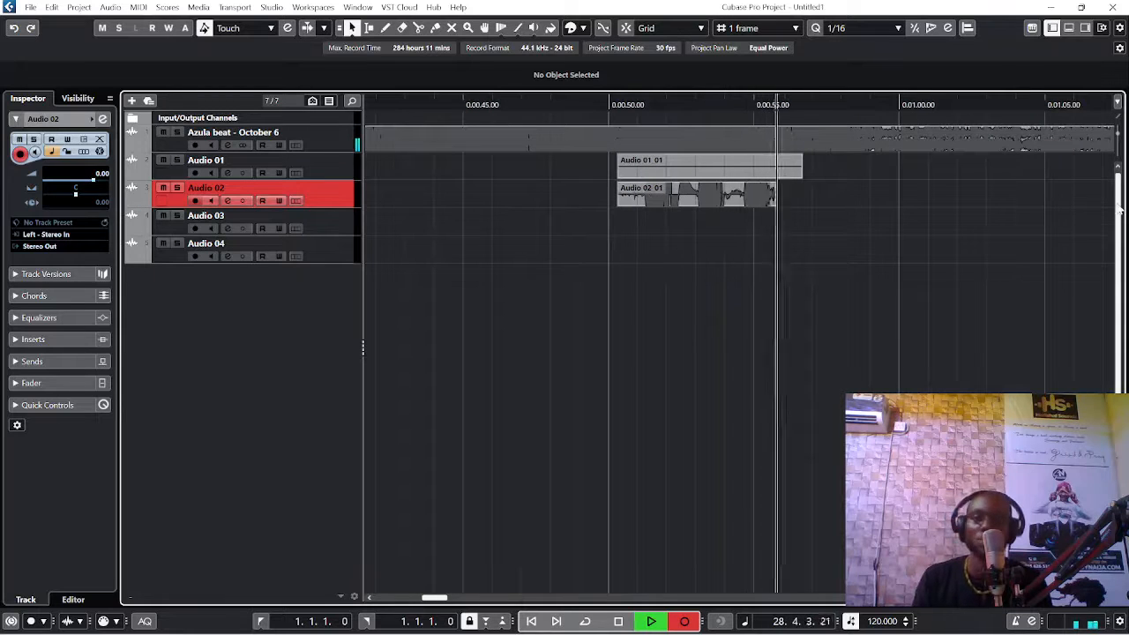
pyautogui.press('h')
pyautogui.press('space')
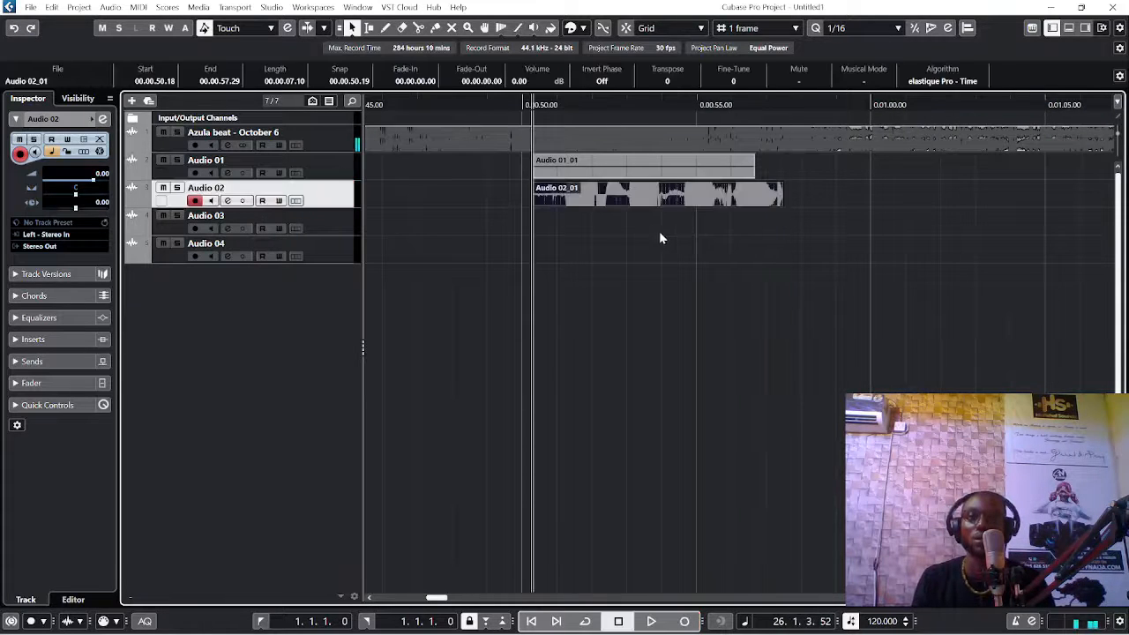
# Step: Play back the Audio 02 take with the beat from about 0:50 and stop playback
pyautogui.press('space')
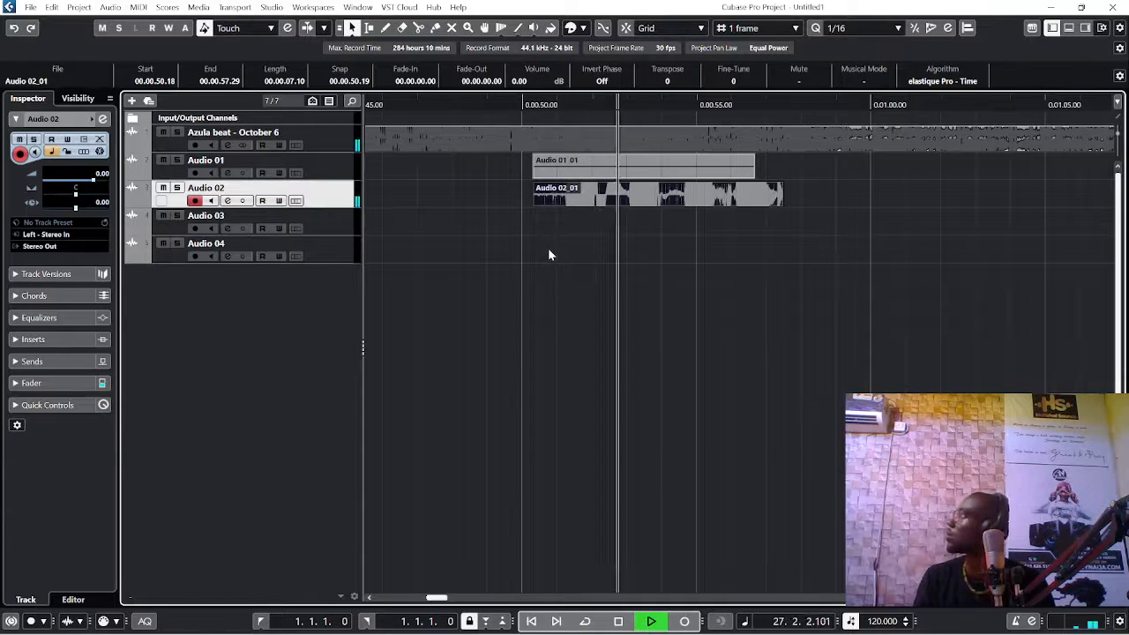
pyautogui.press('h')
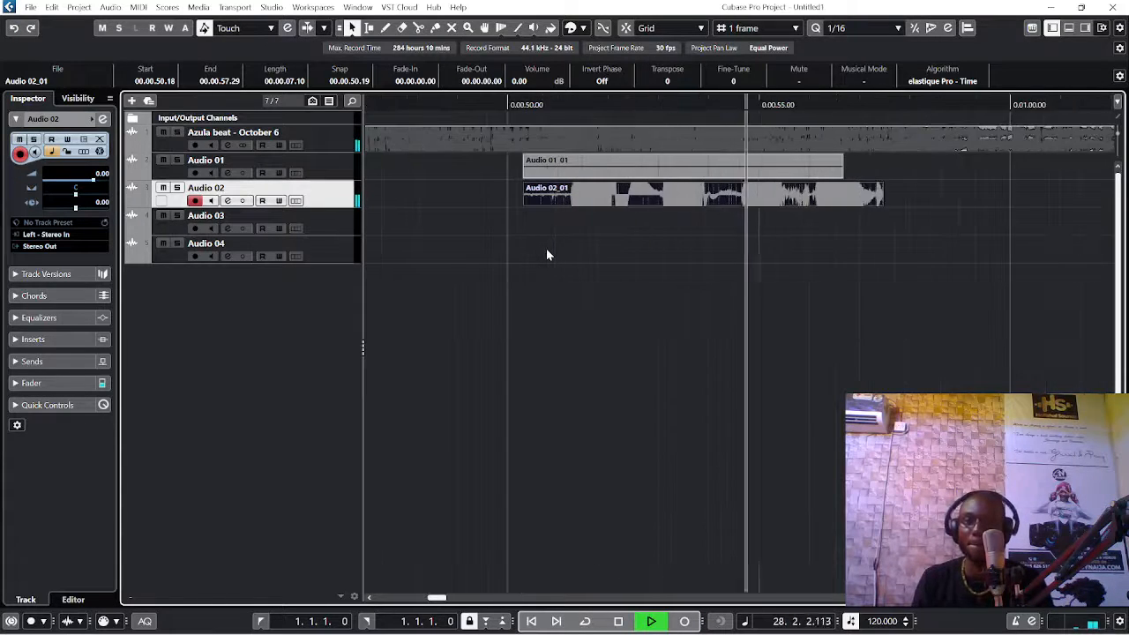
pyautogui.press('g')
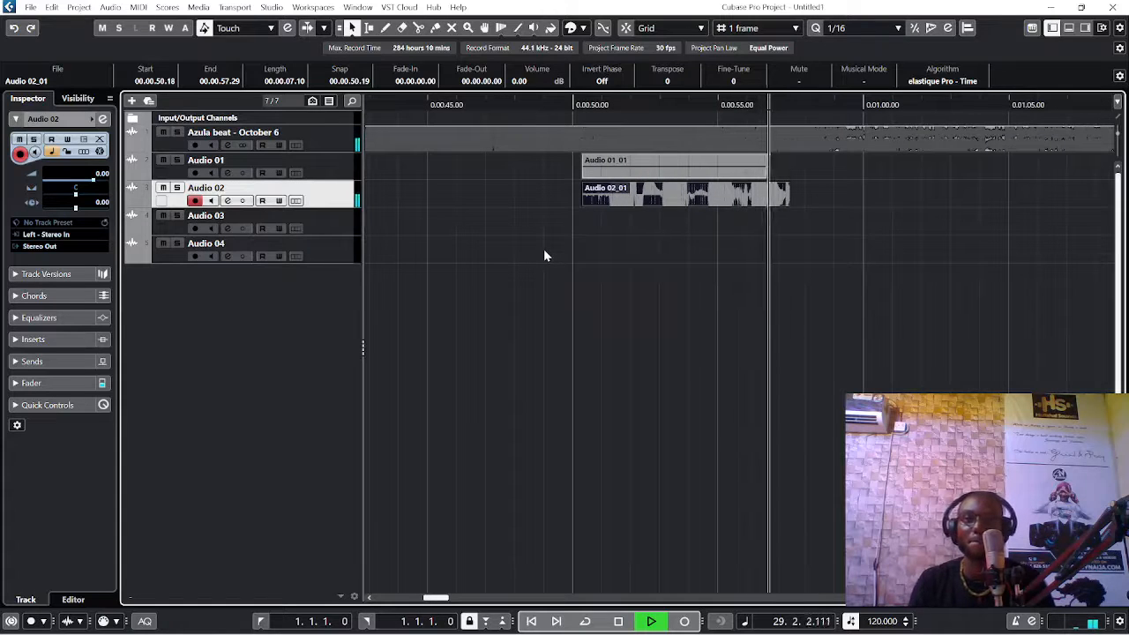
pyautogui.press('space')
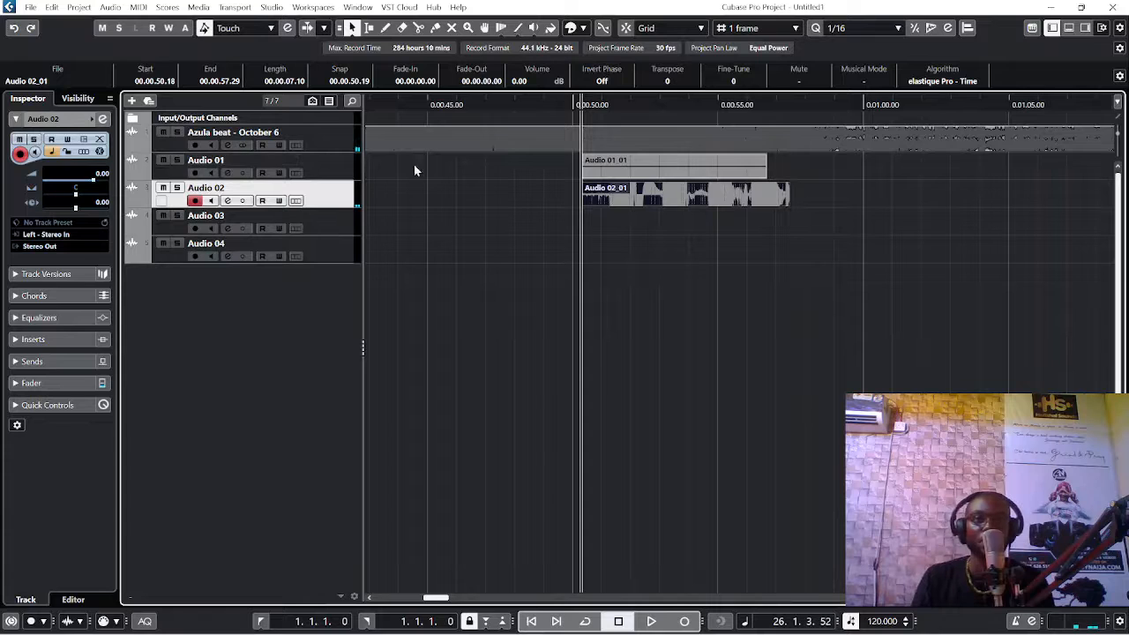
# Step: Mute the Audio 01 and Audio 02 tracks
pyautogui.click(327, 163)
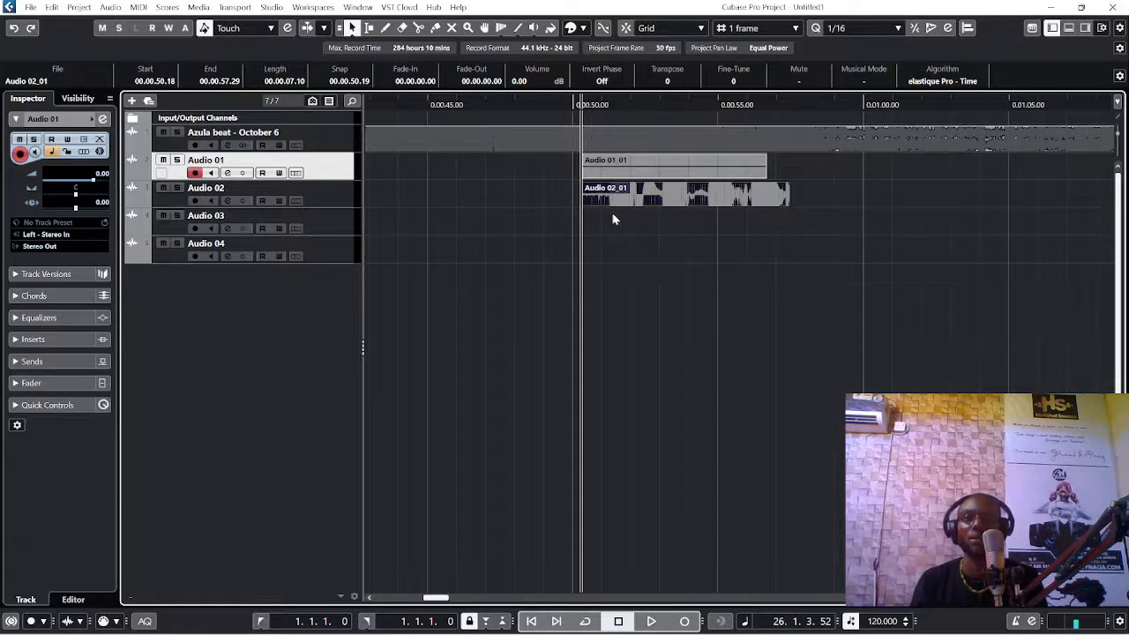
pyautogui.click(326, 198)
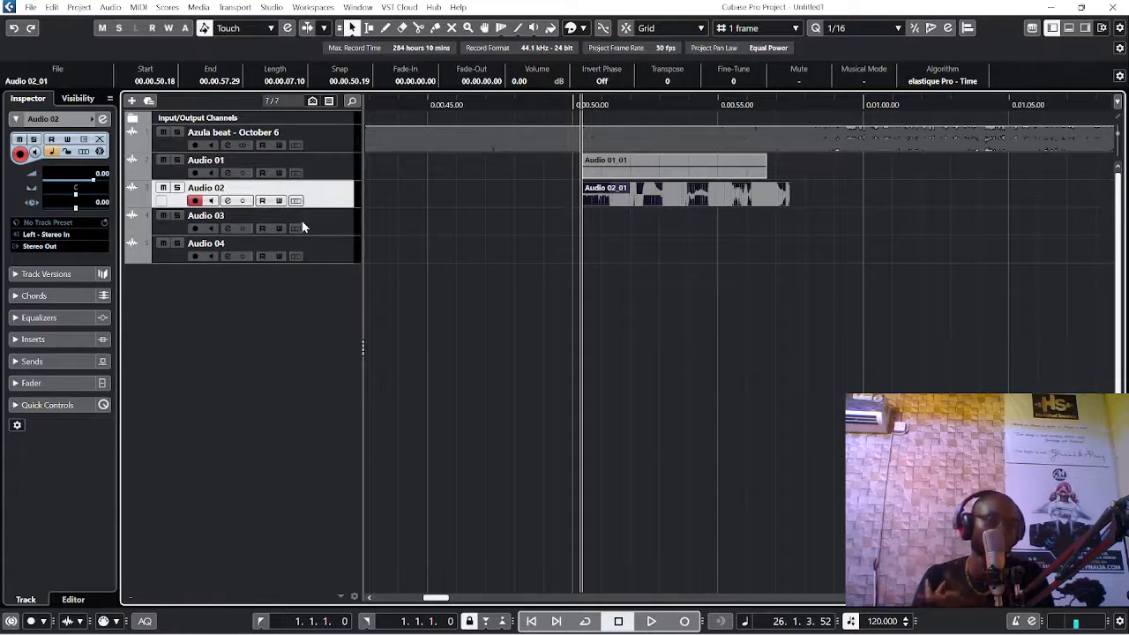
pyautogui.click(162, 159)
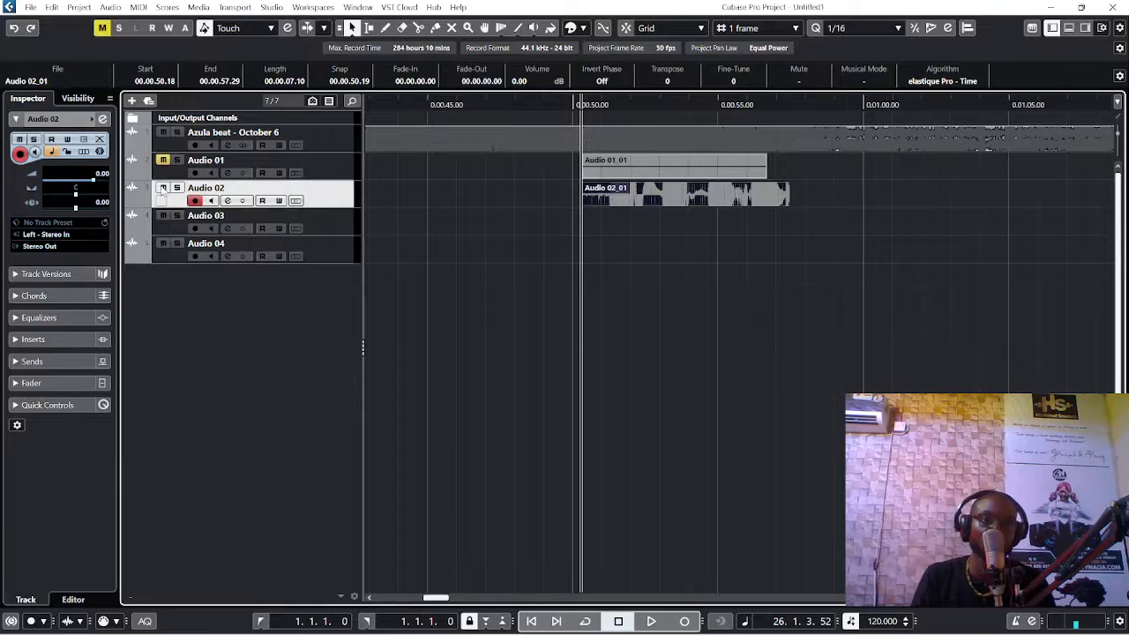
pyautogui.click(162, 188)
# Step: Start recording at about 0:50 with Audio 03 disarmed, and arm it at about 0:57 to capture a take about 6 seconds long
pyautogui.click(320, 226)
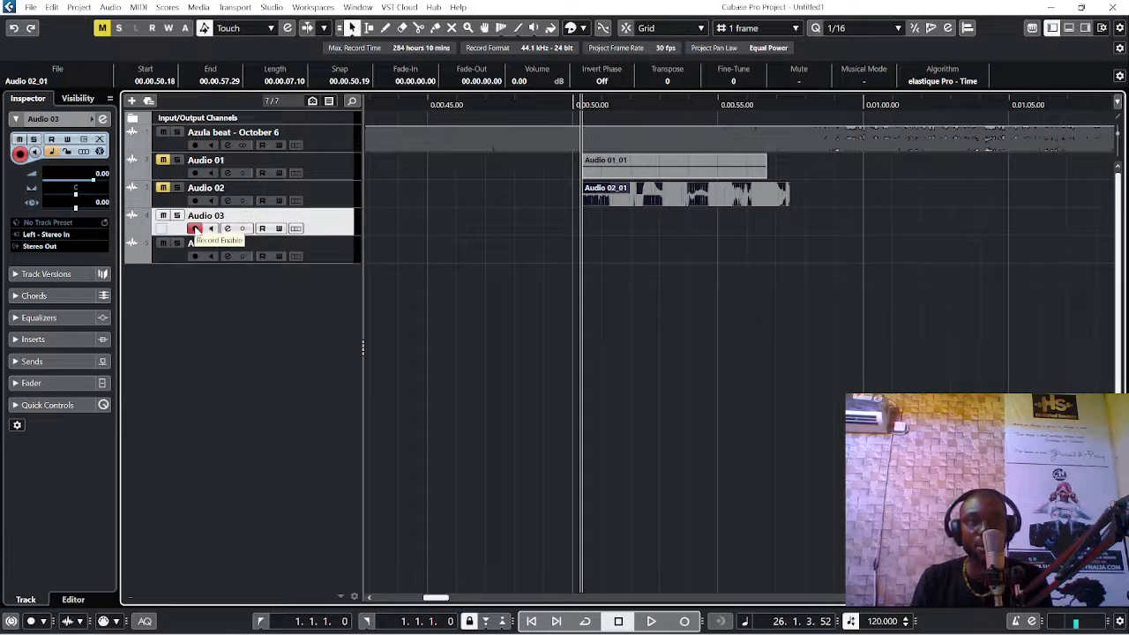
pyautogui.click(195, 230)
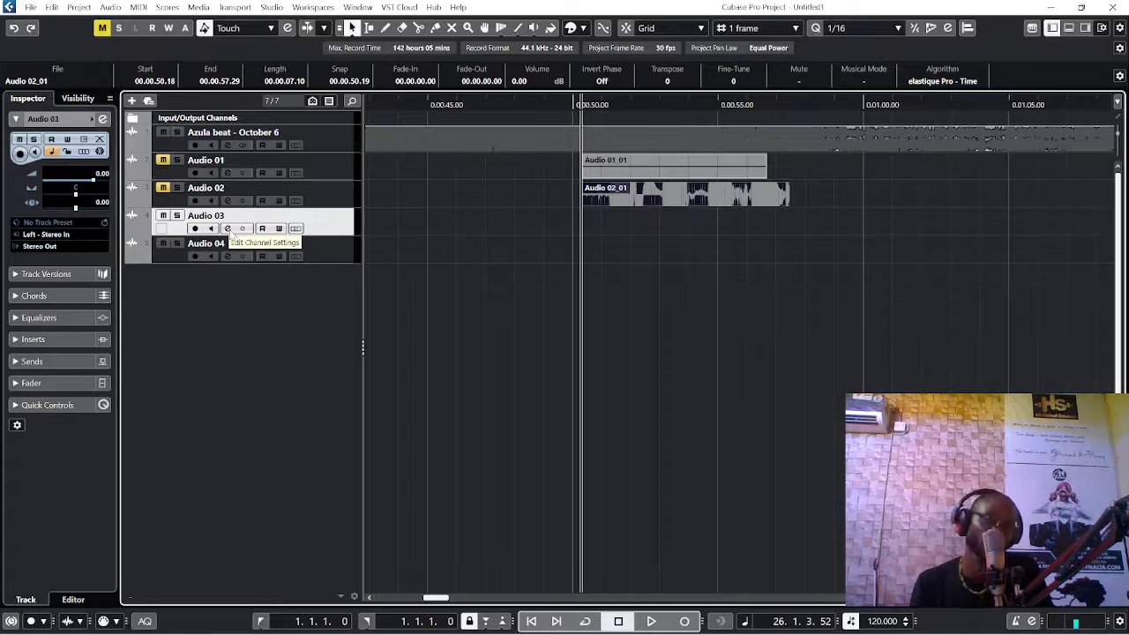
pyautogui.press('KP_Multiply')
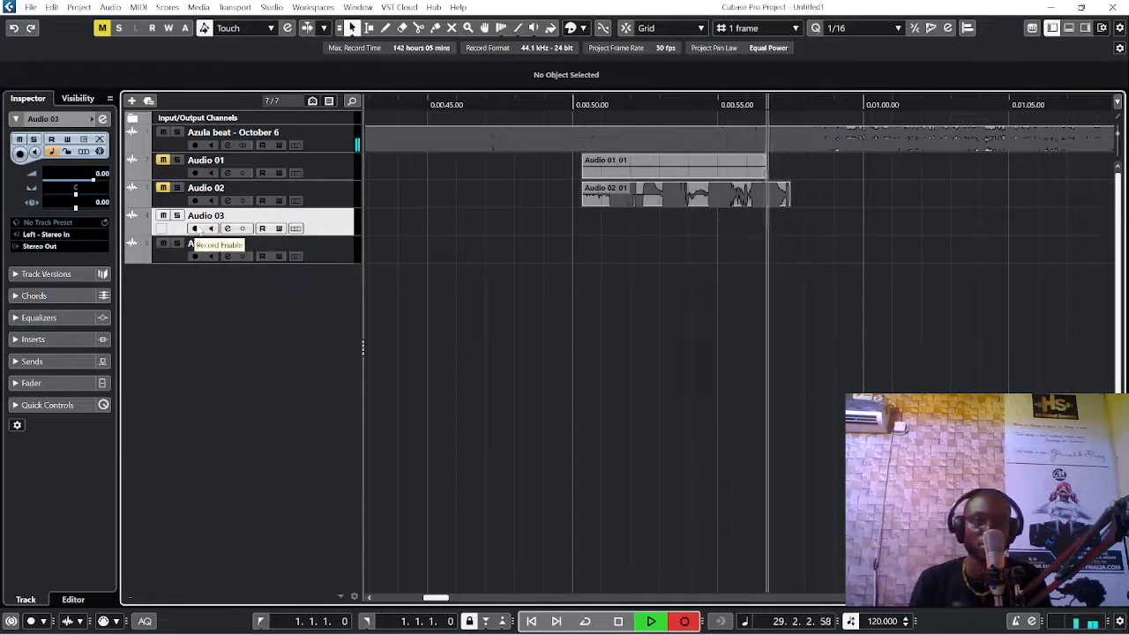
pyautogui.click(194, 228)
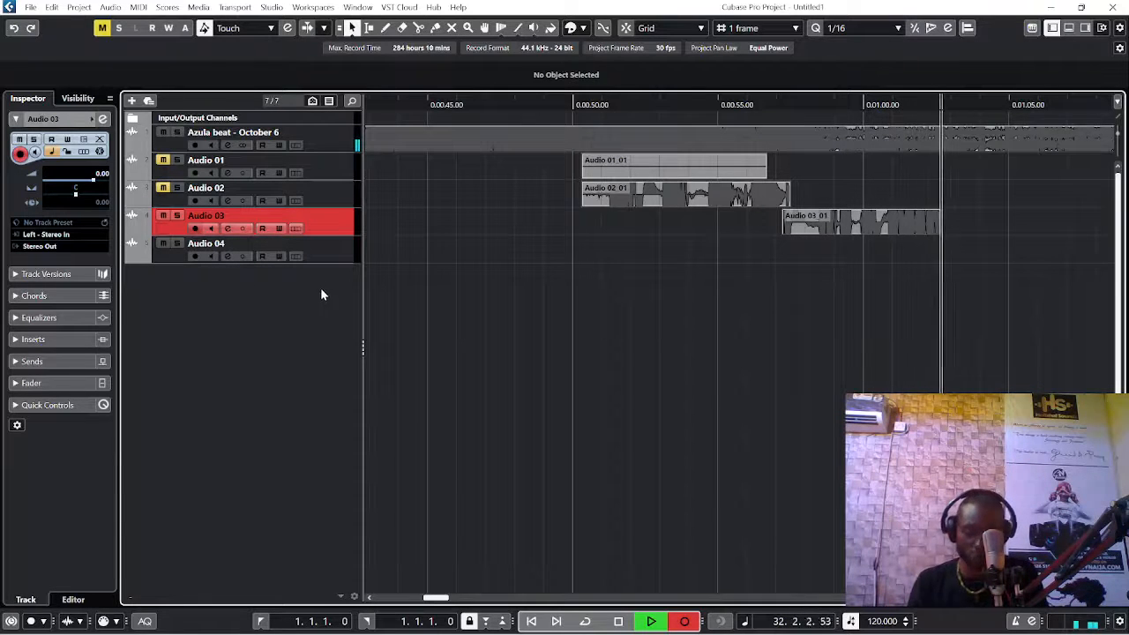
pyautogui.press('space')
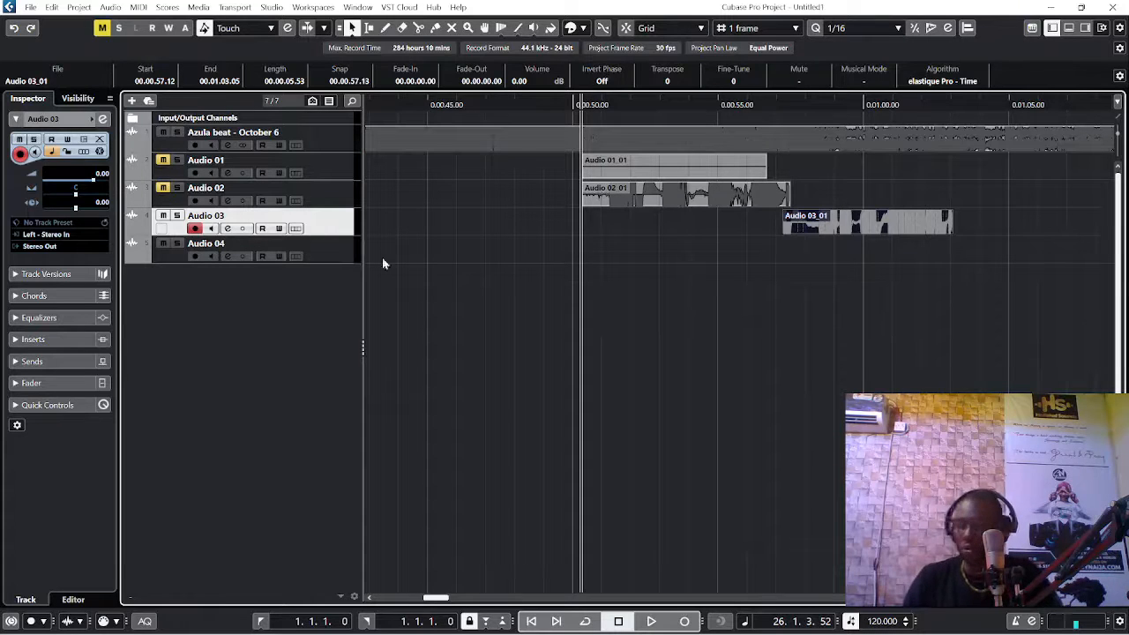
# Step: Move the playback position to about 0:20 in the beat
pyautogui.press('g')
pyautogui.press('g')
pyautogui.press('g')
pyautogui.press('g')
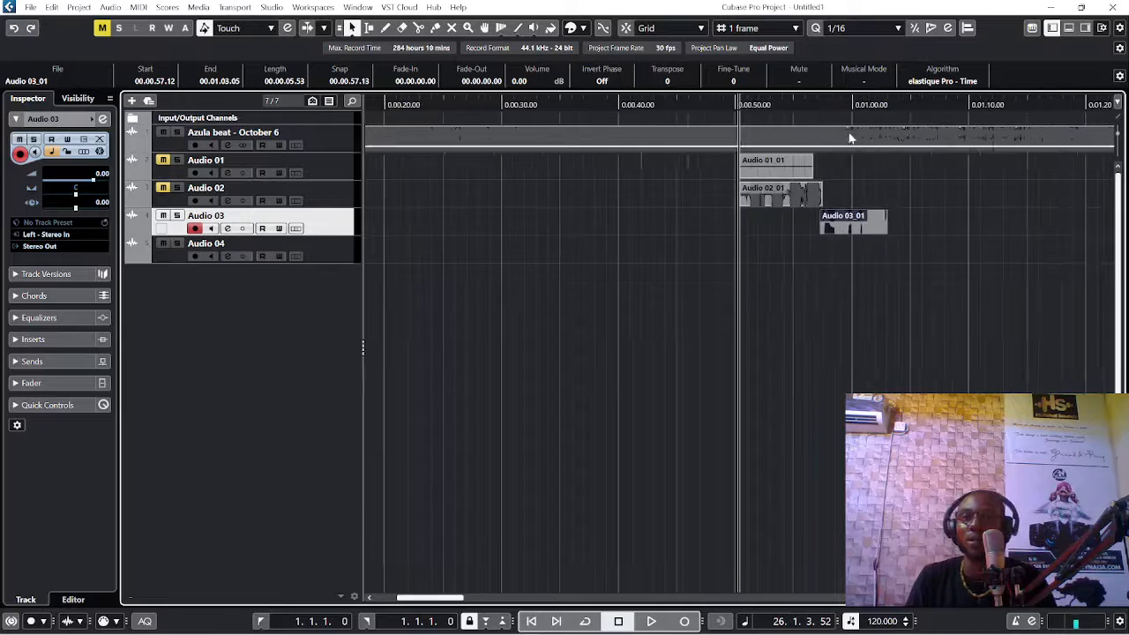
pyautogui.press('g')
pyautogui.press('g')
pyautogui.press('g')
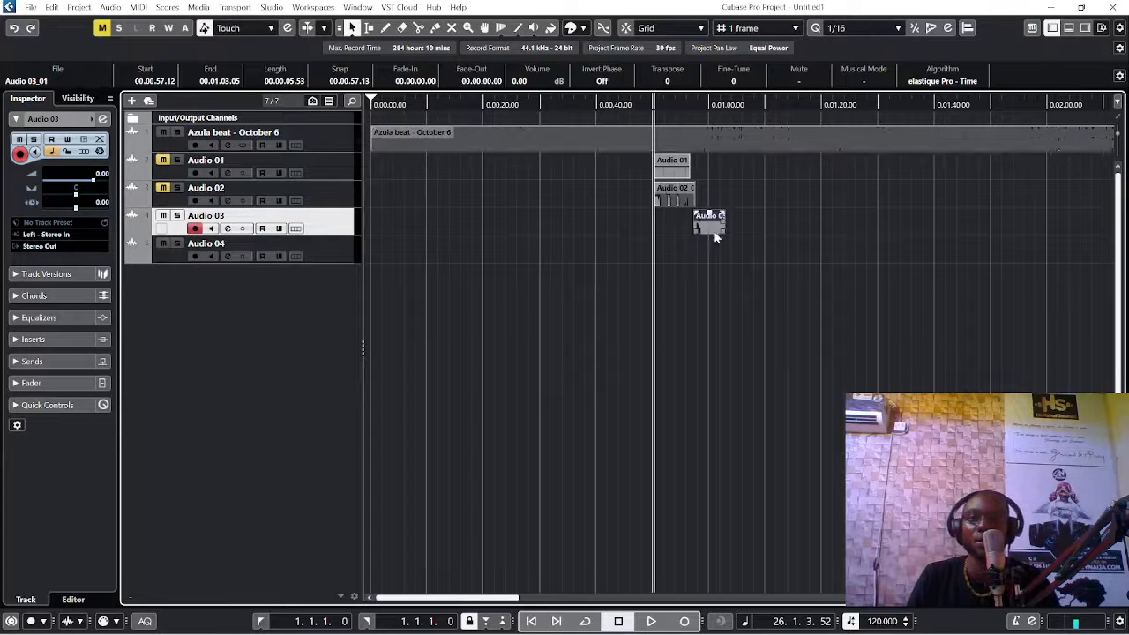
pyautogui.click(482, 112)
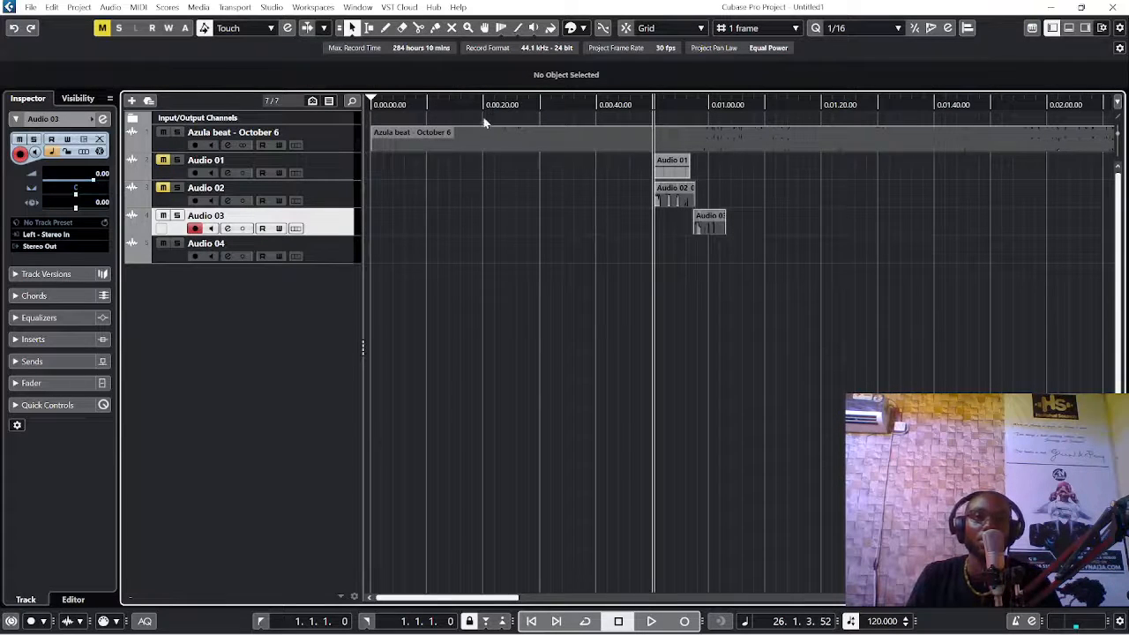
pyautogui.click(484, 107)
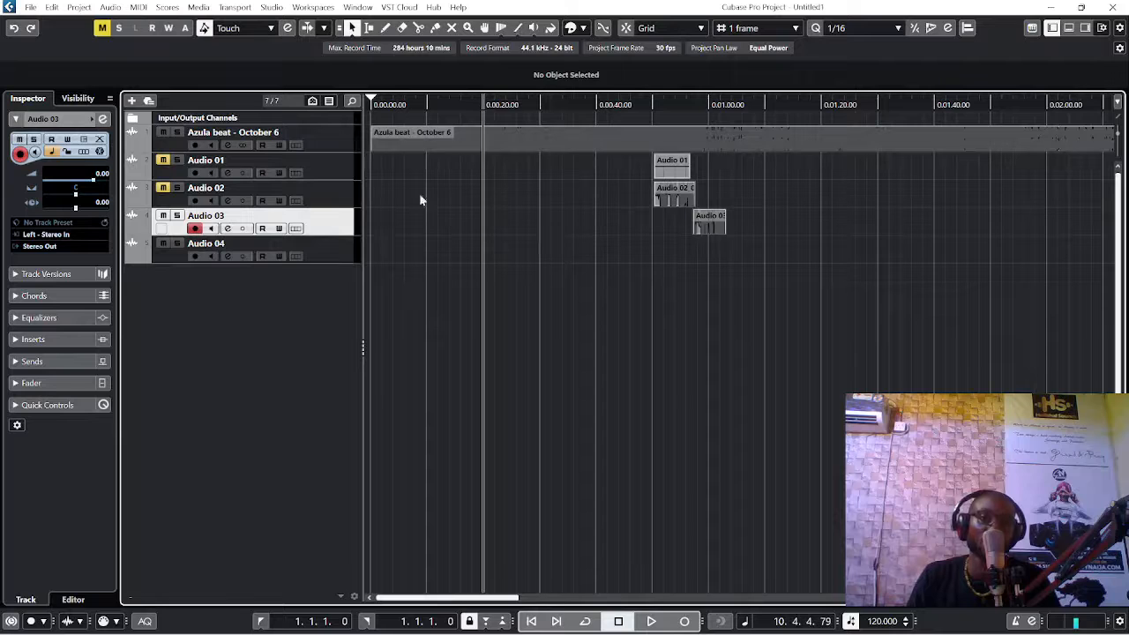
# Step: Unmute Audio 01 and Audio 02, and record-enable Audio 01, Audio 02 and Audio 04 alongside Audio 03
pyautogui.click(195, 257)
pyautogui.click(163, 187)
pyautogui.click(164, 159)
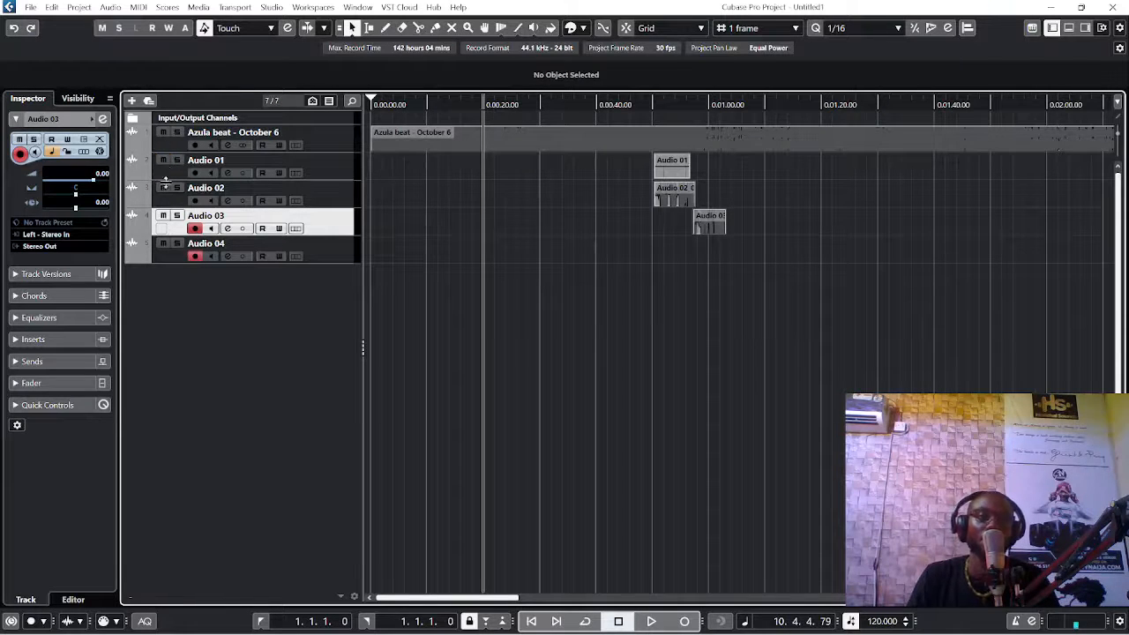
pyautogui.click(195, 173)
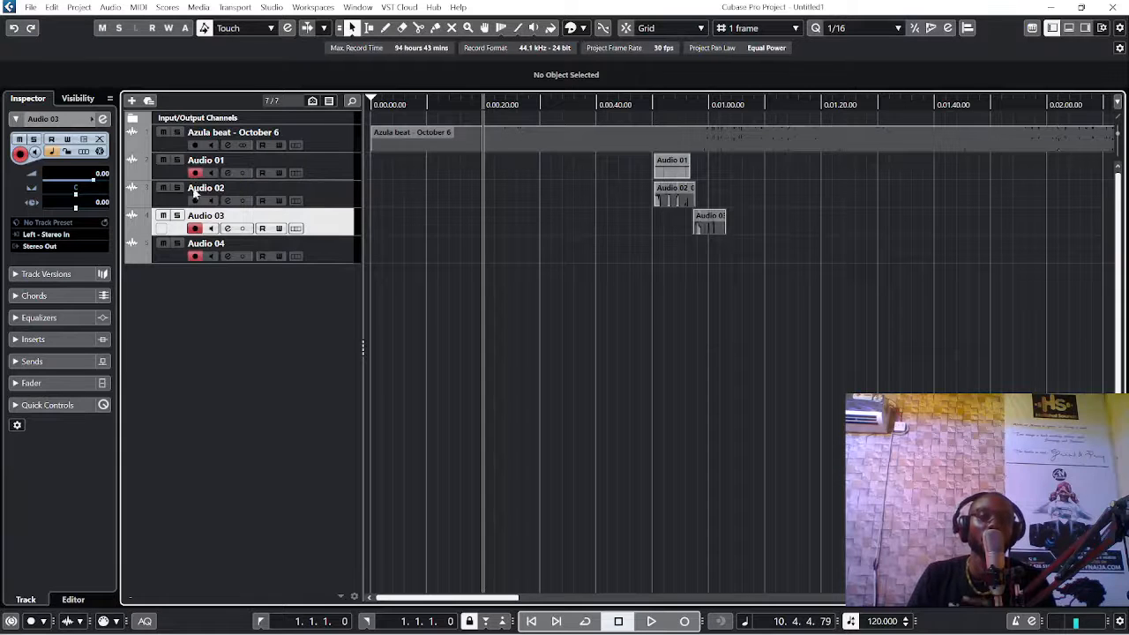
pyautogui.click(195, 200)
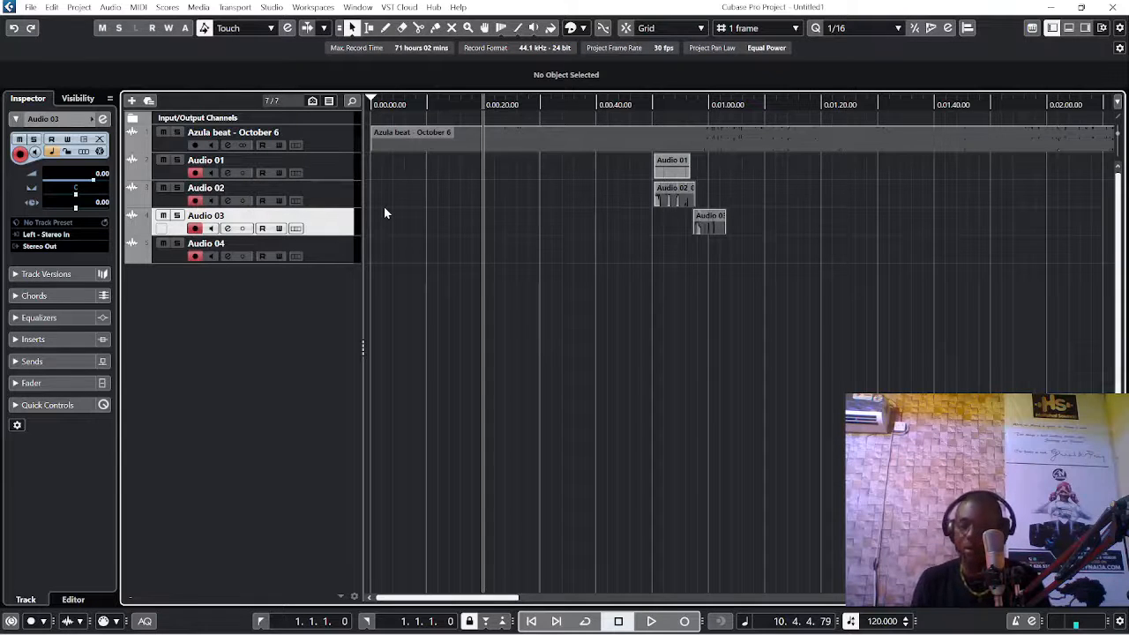
# Step: Start recording on Audio 01 through Audio 04 simultaneously from about 0:20 in the beat
pyautogui.press('KP_Multiply')
pyautogui.press('h')
pyautogui.press('h')
pyautogui.press('h')
pyautogui.press('h')
pyautogui.press('h')
pyautogui.press('h')
pyautogui.press('h')
pyautogui.press('h')
pyautogui.press('h')
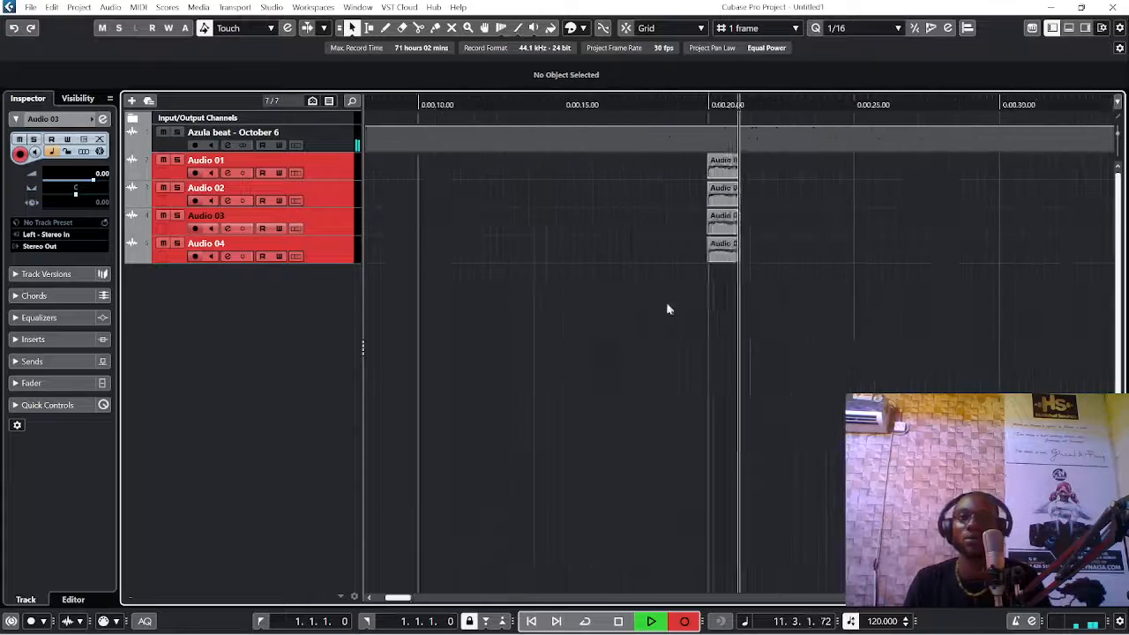
pyautogui.press('h')
pyautogui.press('h')
pyautogui.press('h')
pyautogui.press('h')
pyautogui.press('h')
pyautogui.press('h')
pyautogui.press('g')
pyautogui.press('g')
pyautogui.press('g')
pyautogui.press('g')
pyautogui.press('g')
pyautogui.press('g')
pyautogui.press('g')
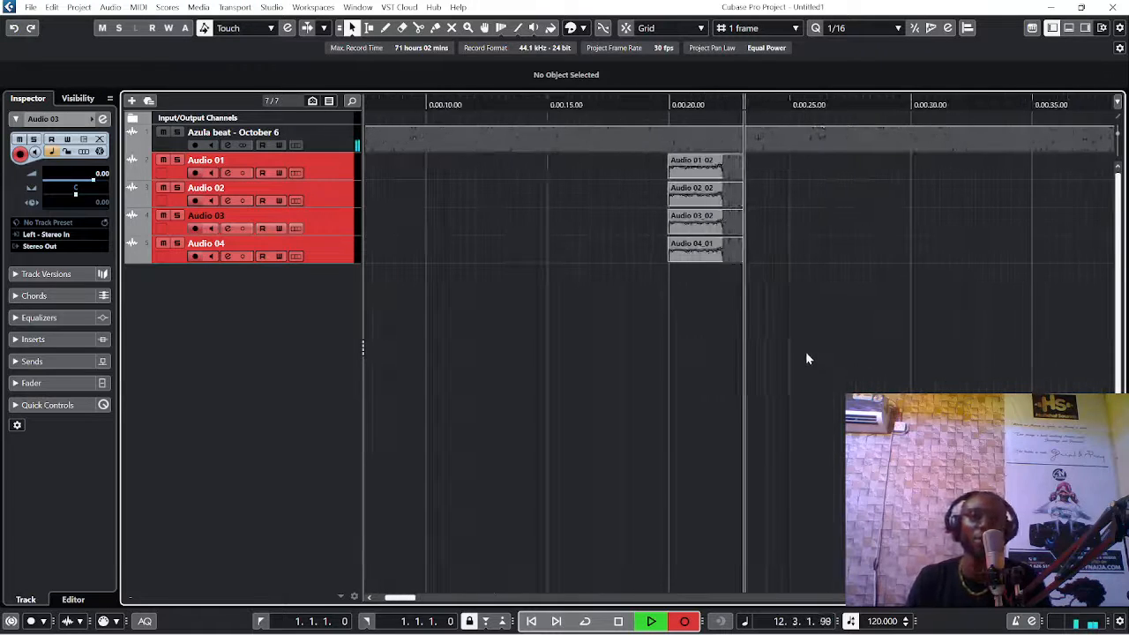
pyautogui.press('g')
pyautogui.press('g')
pyautogui.press('g')
pyautogui.press('g')
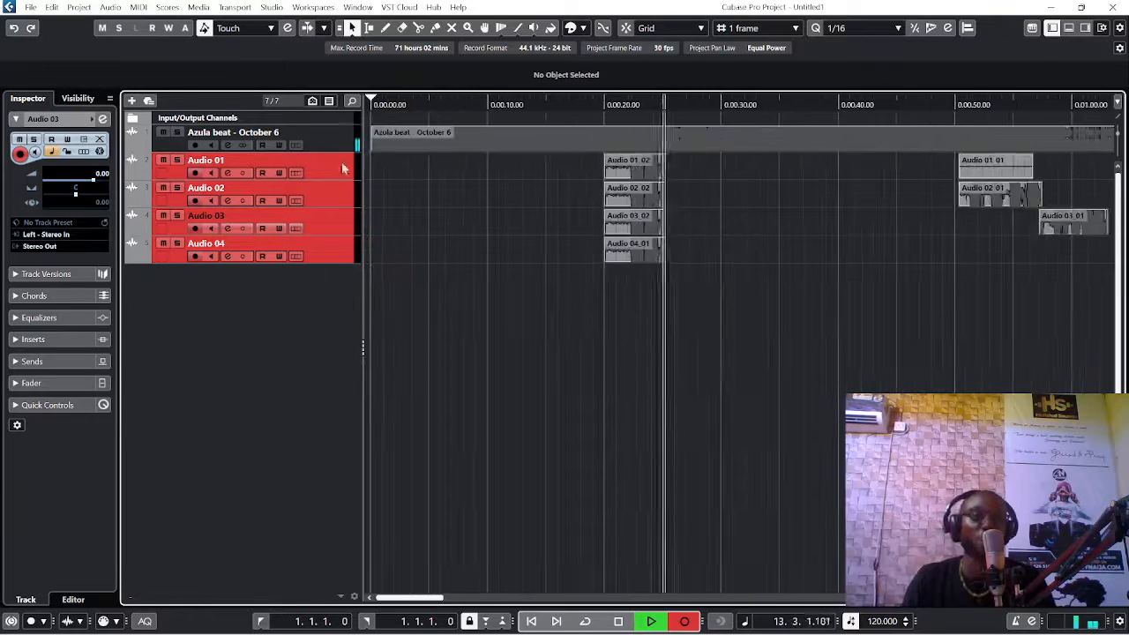
# Step: Disarm Audio 01 at about 0:26 while recording continues on Audio 02, Audio 03 and Audio 04
pyautogui.click(194, 172)
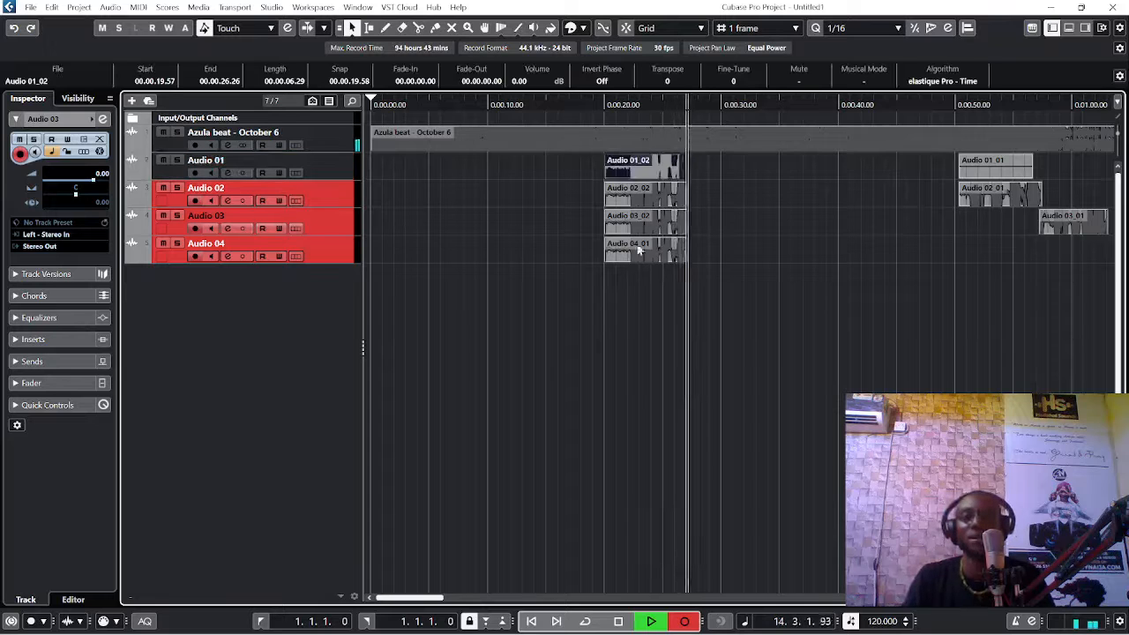
pyautogui.press('h')
pyautogui.press('h')
pyautogui.press('h')
pyautogui.press('h')
pyautogui.press('g')
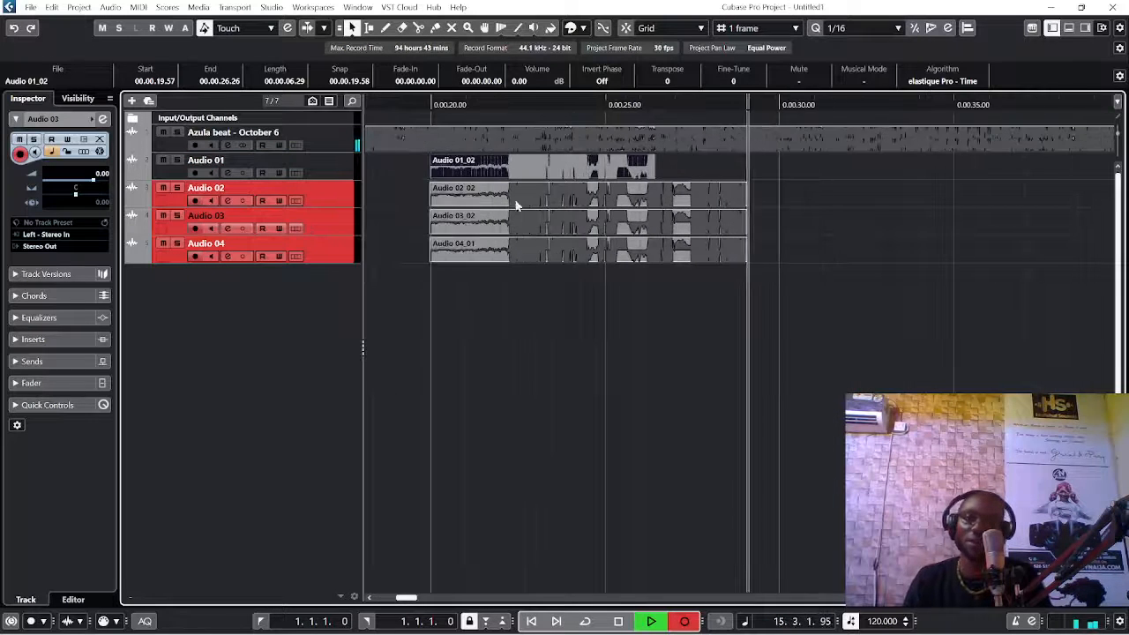
# Step: While recording continues, disarm Audio 02 at about 0:30 and record-enable Audio 01 again at about 0:32
pyautogui.press('g')
pyautogui.click(196, 201)
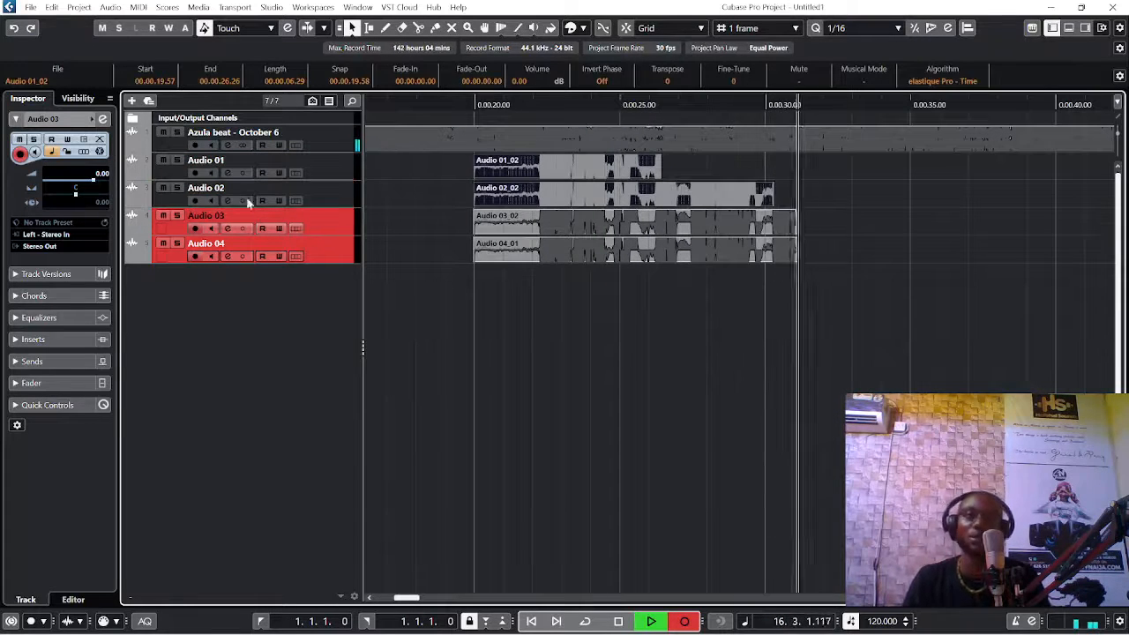
pyautogui.click(195, 172)
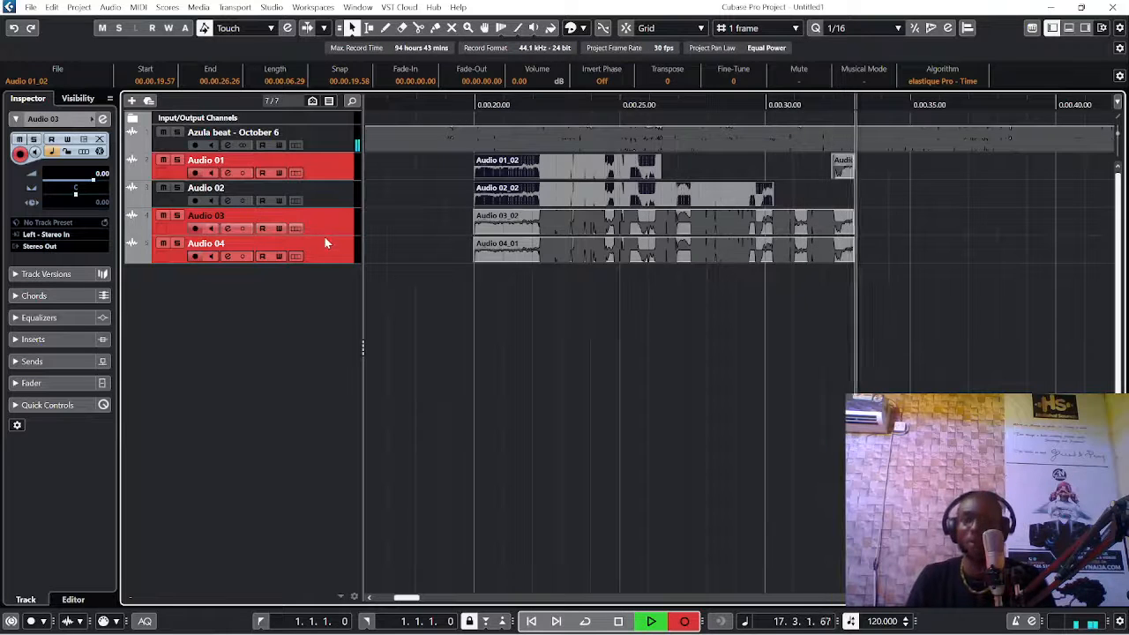
# Step: Continue recording on Audio 01, Audio 03 and Audio 04, and stop at about 0:38
pyautogui.press('g')
pyautogui.press('g')
pyautogui.press('g')
pyautogui.press('g')
pyautogui.press('h')
pyautogui.press('h')
pyautogui.press('h')
pyautogui.press('h')
pyautogui.press('g')
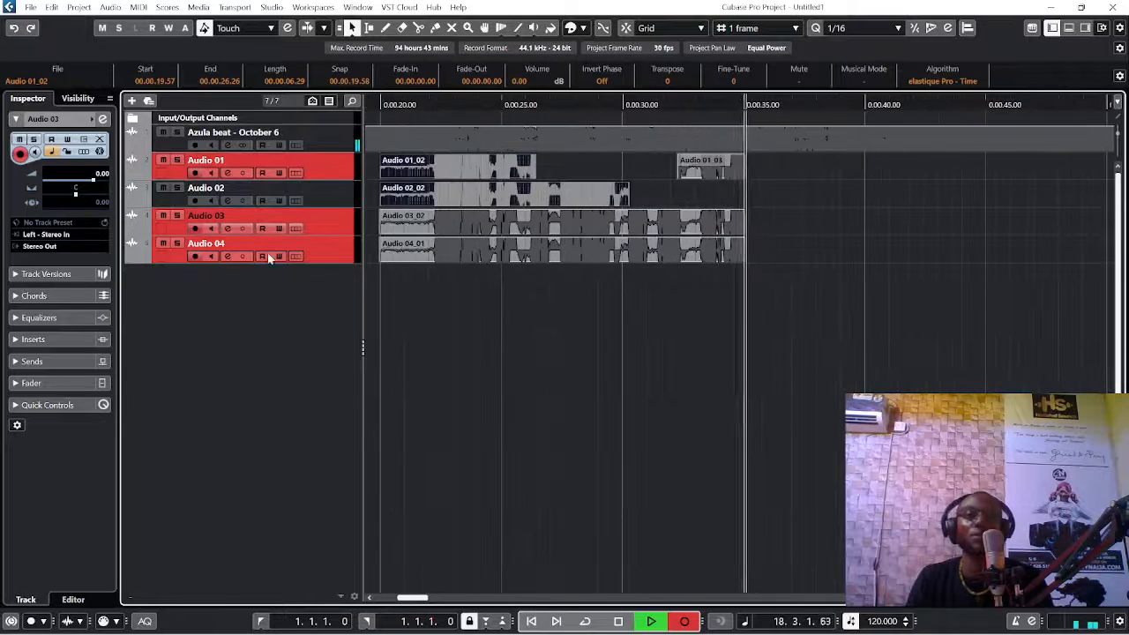
pyautogui.press('g')
pyautogui.press('g')
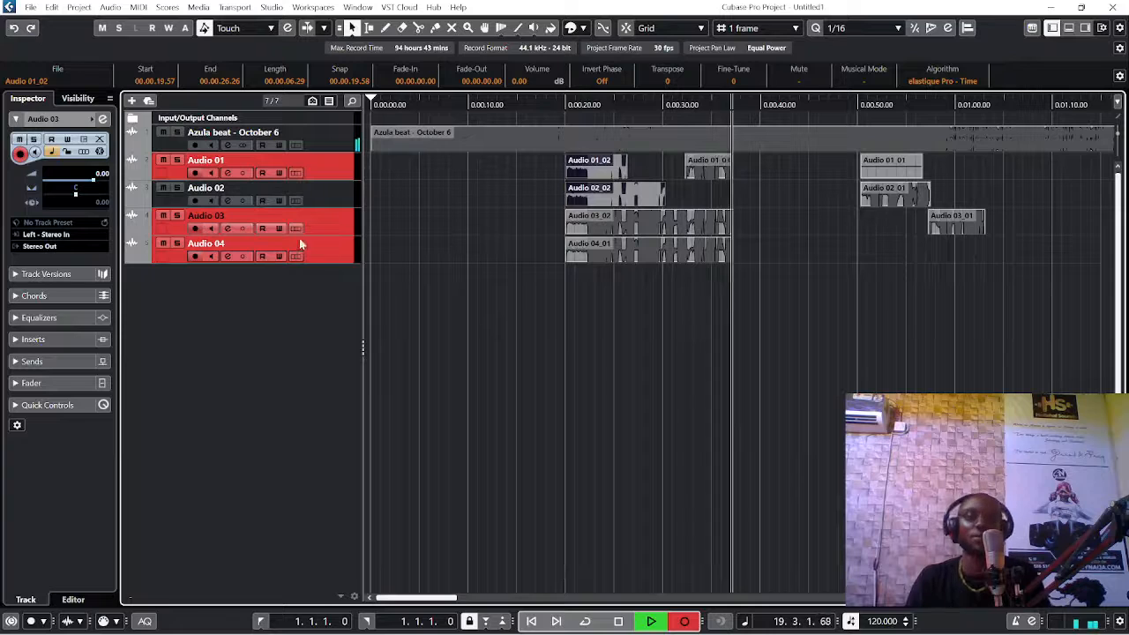
pyautogui.press('space')
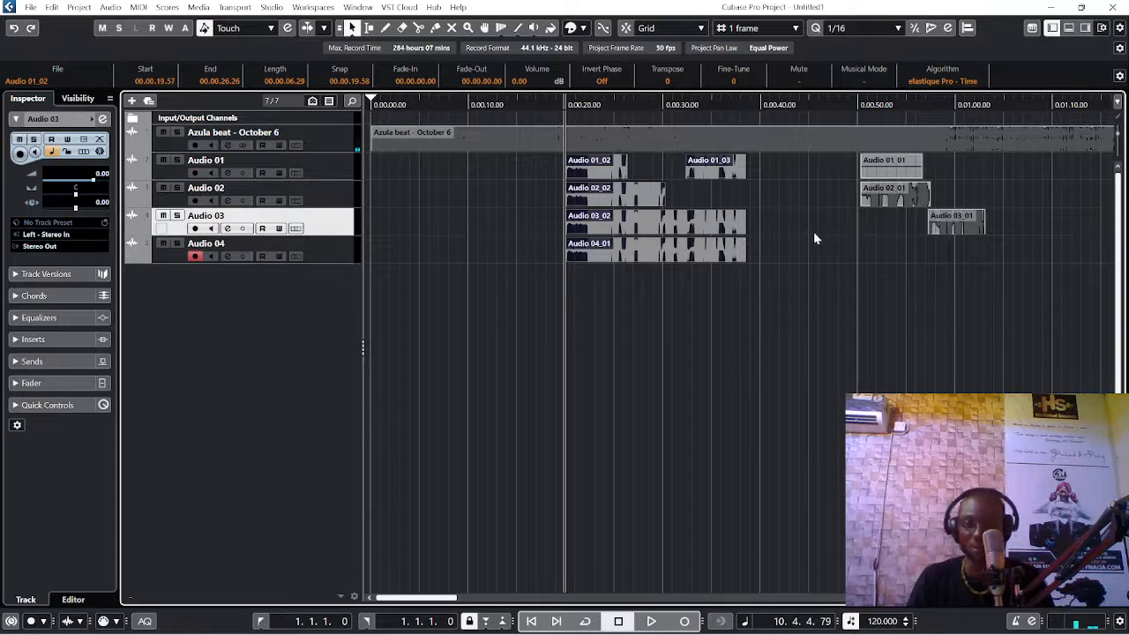
# Step: Play back the recorded vocal takes with the beat from about 0:22
pyautogui.click(586, 106)
pyautogui.press('space')
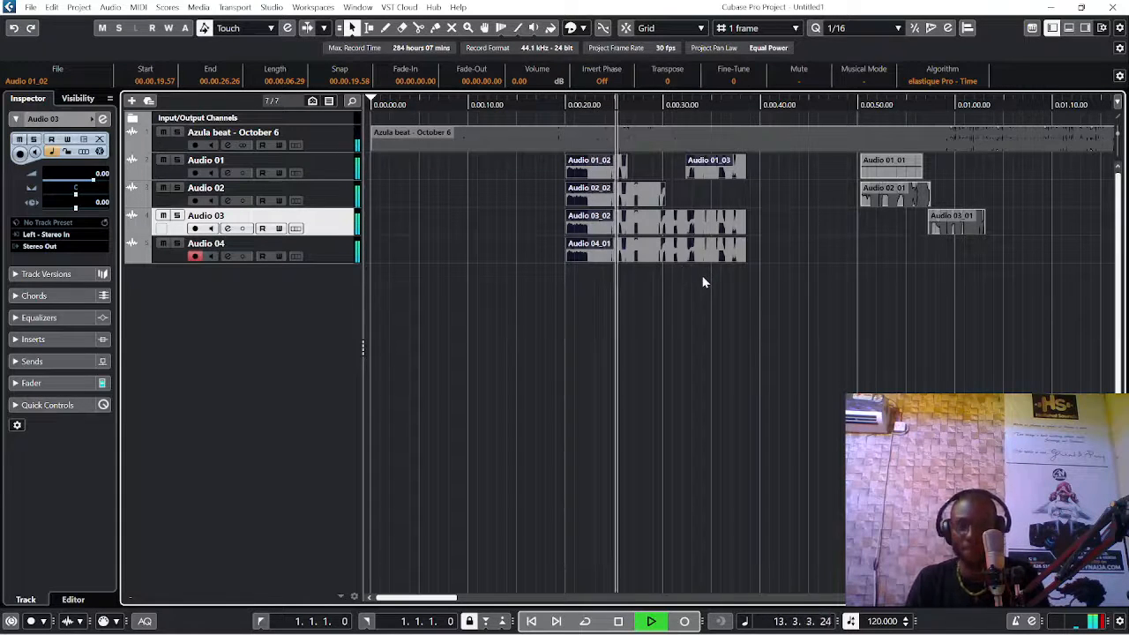
pyautogui.press('g')
pyautogui.press('g')
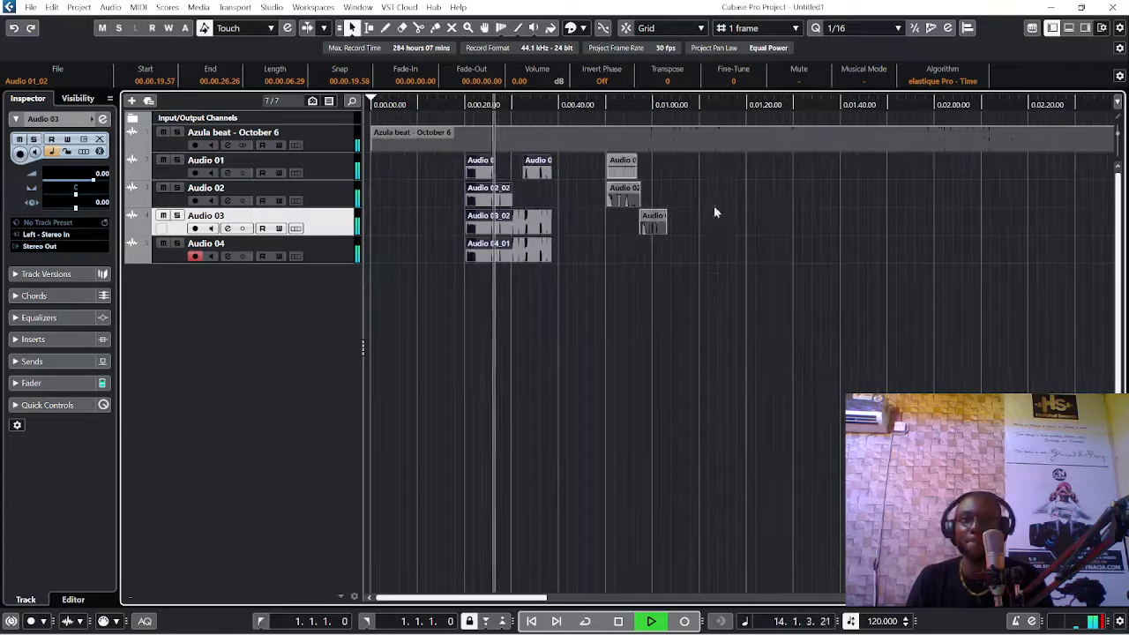
# Step: Stop playback and place the playback position at about 1:04, after the last vocal take
pyautogui.click(667, 112)
pyautogui.press('space')
pyautogui.moveTo(667, 107); pyautogui.dragTo(672, 186)
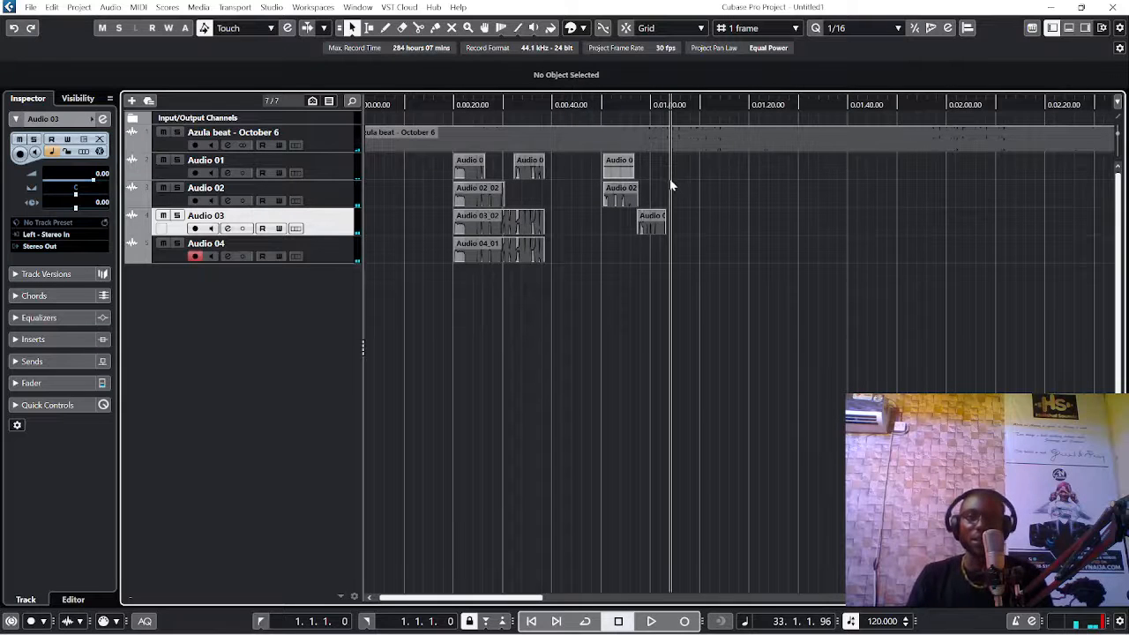
# Step: Switch the track selection between Audio 01 and Audio 02, leaving Audio 01 selected as the only record-enabled track
pyautogui.click(331, 172)
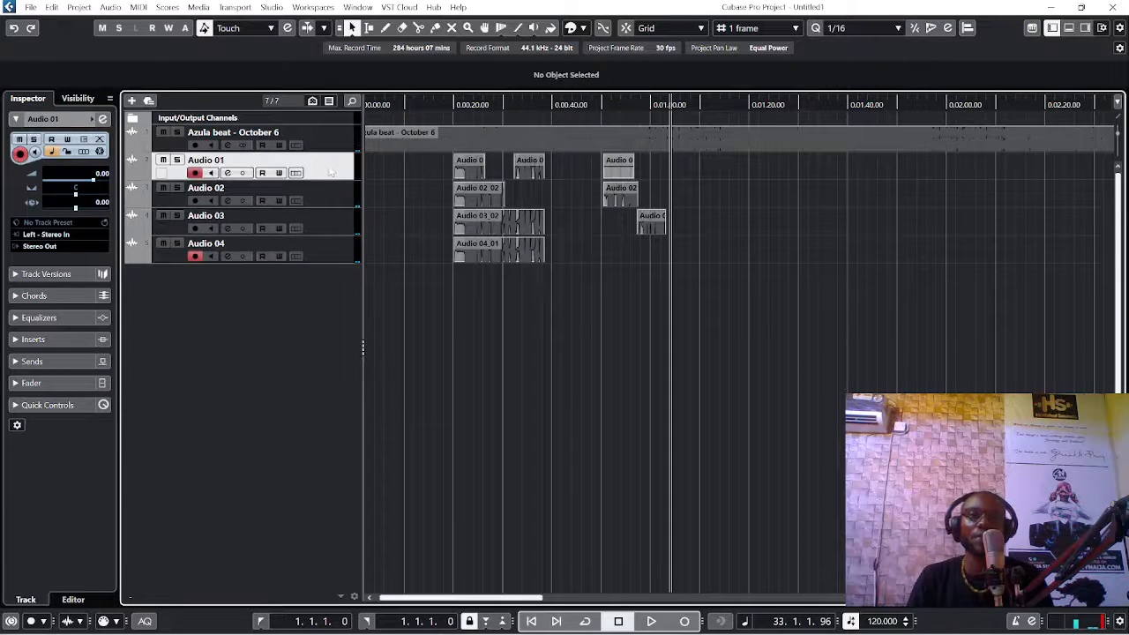
pyautogui.click(329, 200)
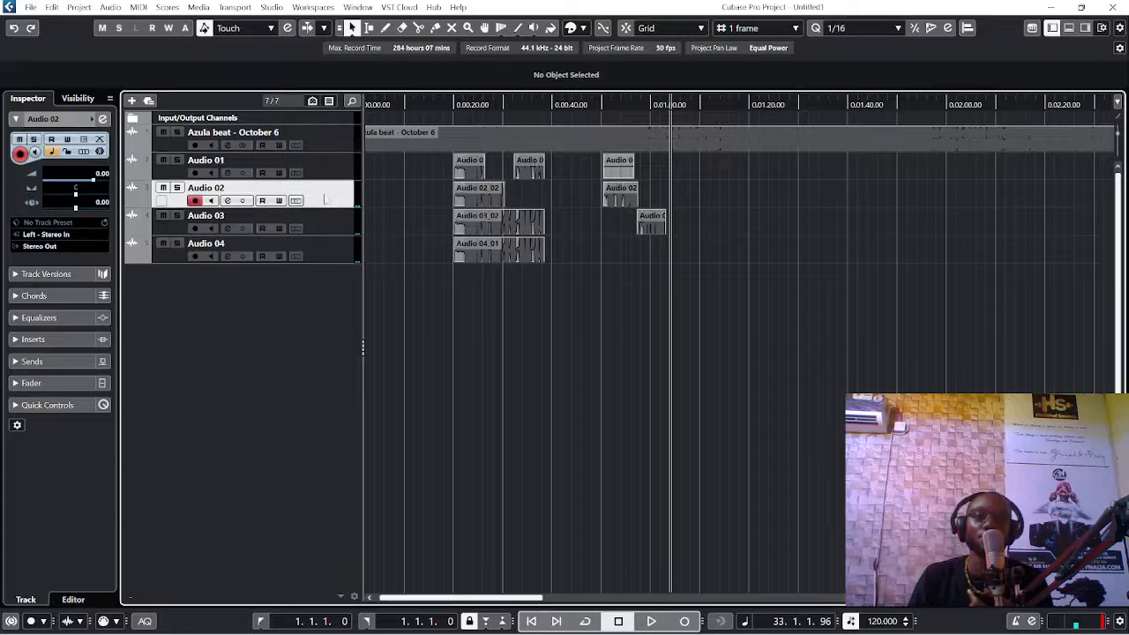
pyautogui.click(331, 175)
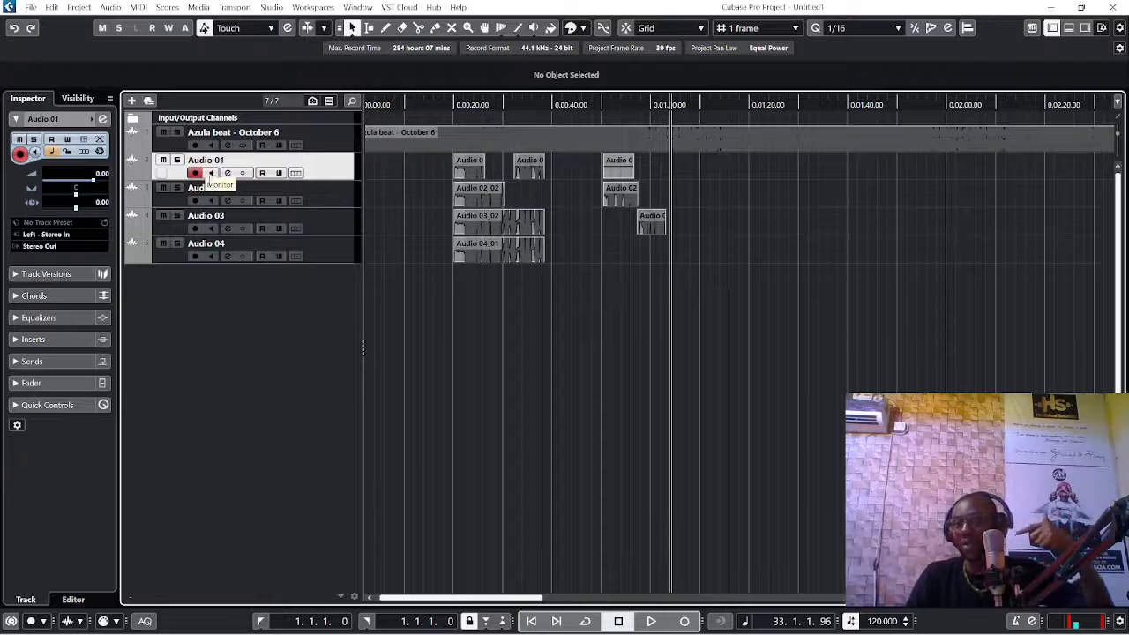
# Step: Test input monitoring on Audio 01 by switching it on and off twice, and briefly play the beat with monitoring off
pyautogui.click(211, 173)
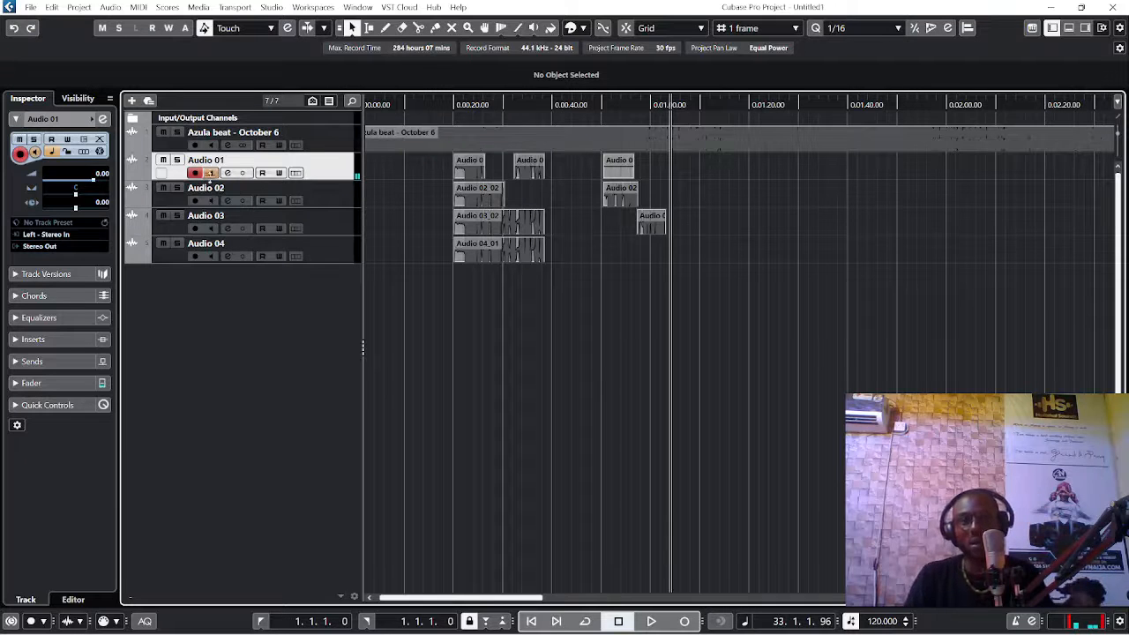
pyautogui.click(212, 173)
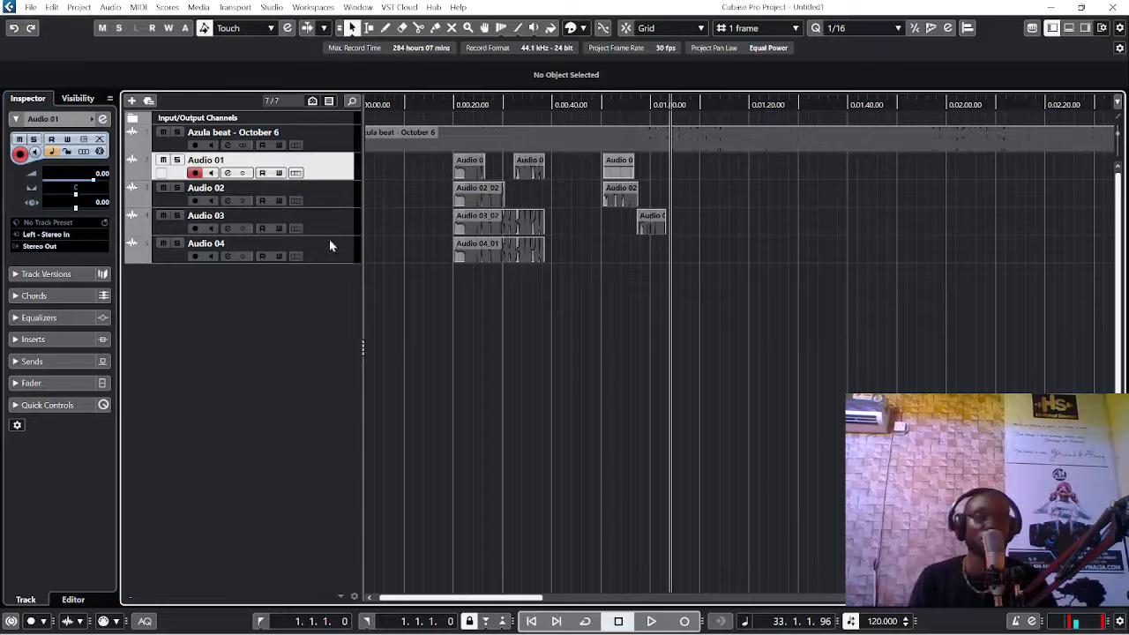
pyautogui.click(213, 173)
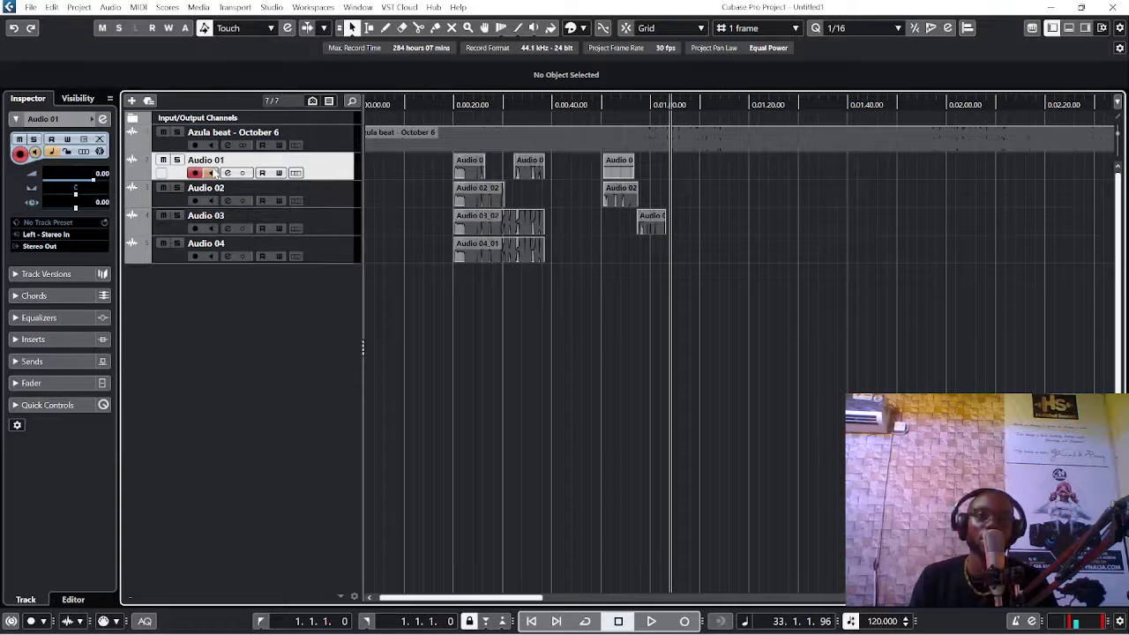
pyautogui.click(213, 173)
pyautogui.press('space')
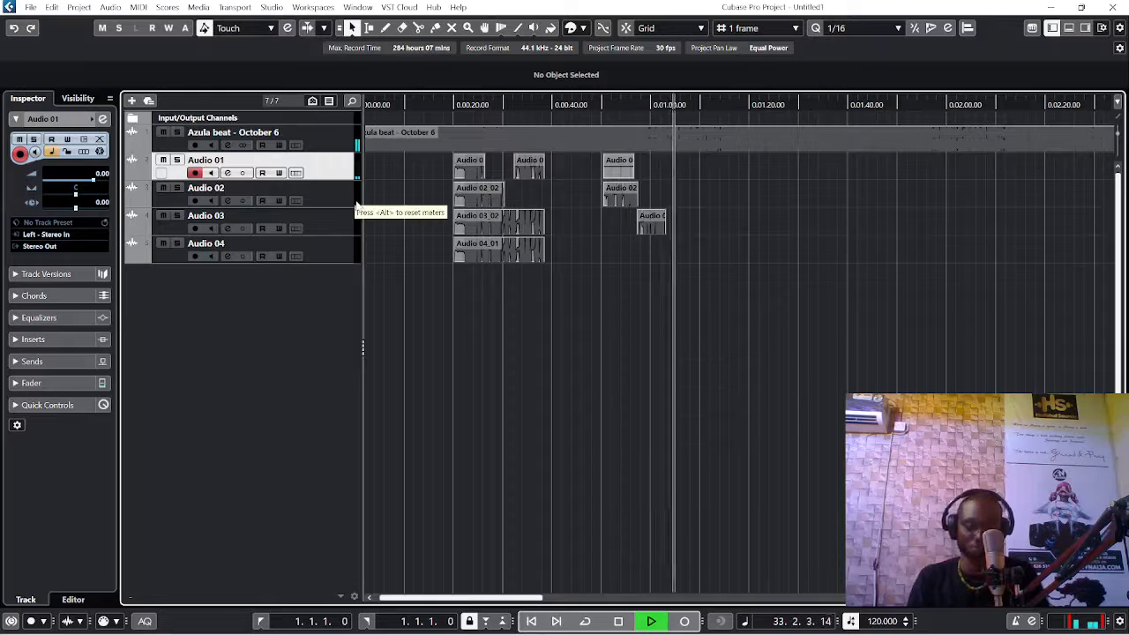
pyautogui.press('space')
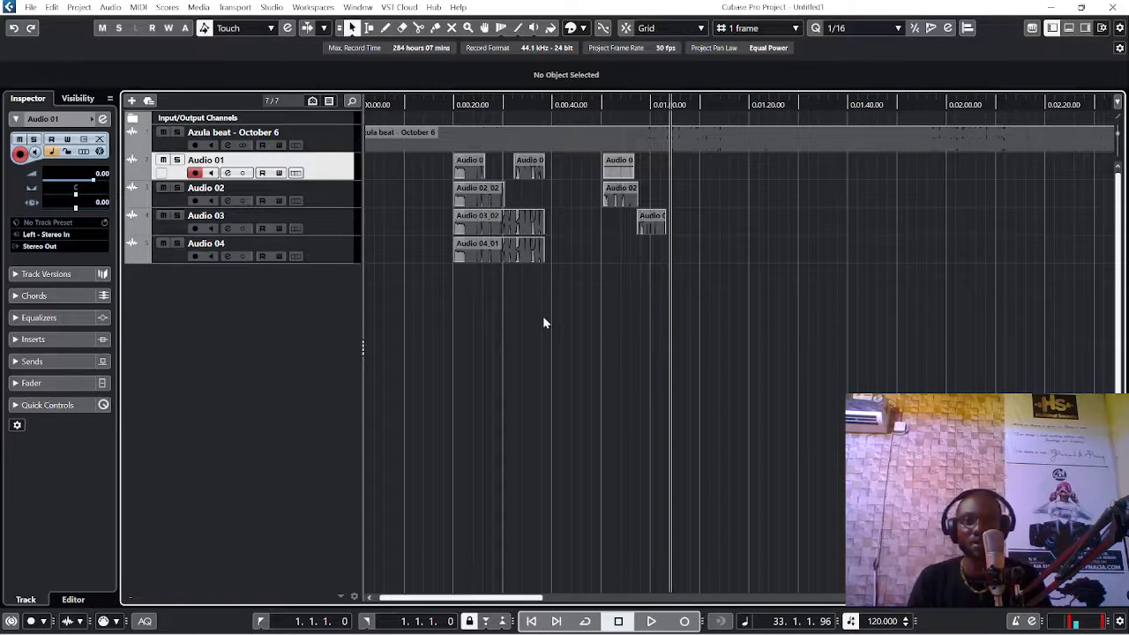
# Step: Shorten the Azula beat event so it ends at about 1:12, and set the locators to its full length
pyautogui.press('g')
pyautogui.press('g')
pyautogui.press('g')
pyautogui.press('g')
pyautogui.press('g')
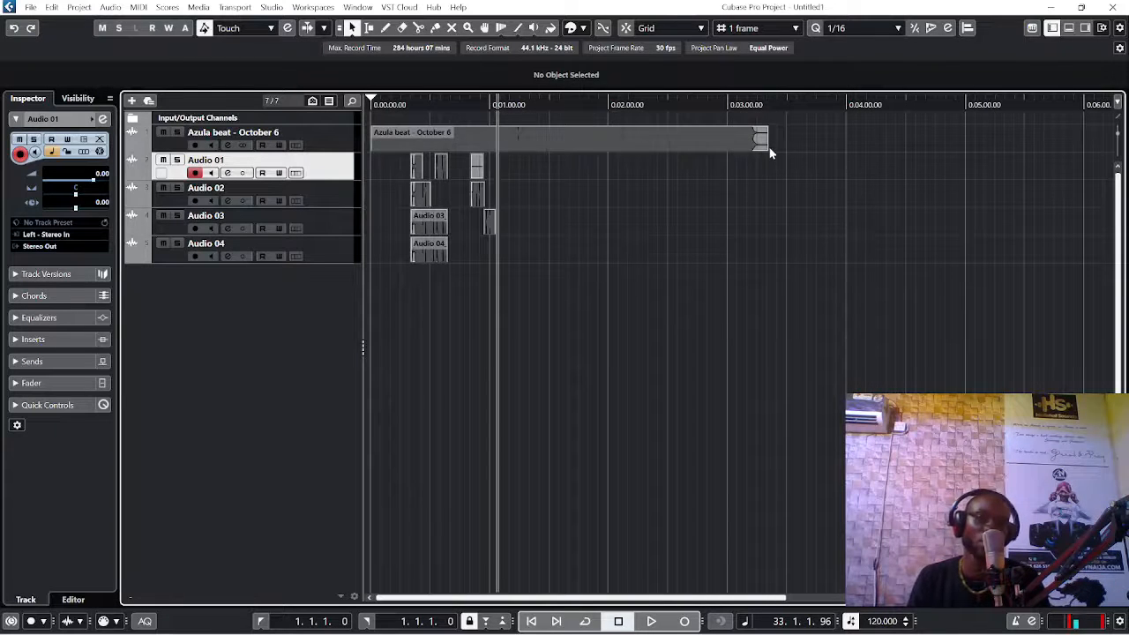
pyautogui.moveTo(764, 143); pyautogui.dragTo(509, 174)
pyautogui.press('h')
pyautogui.press('h')
pyautogui.press('h')
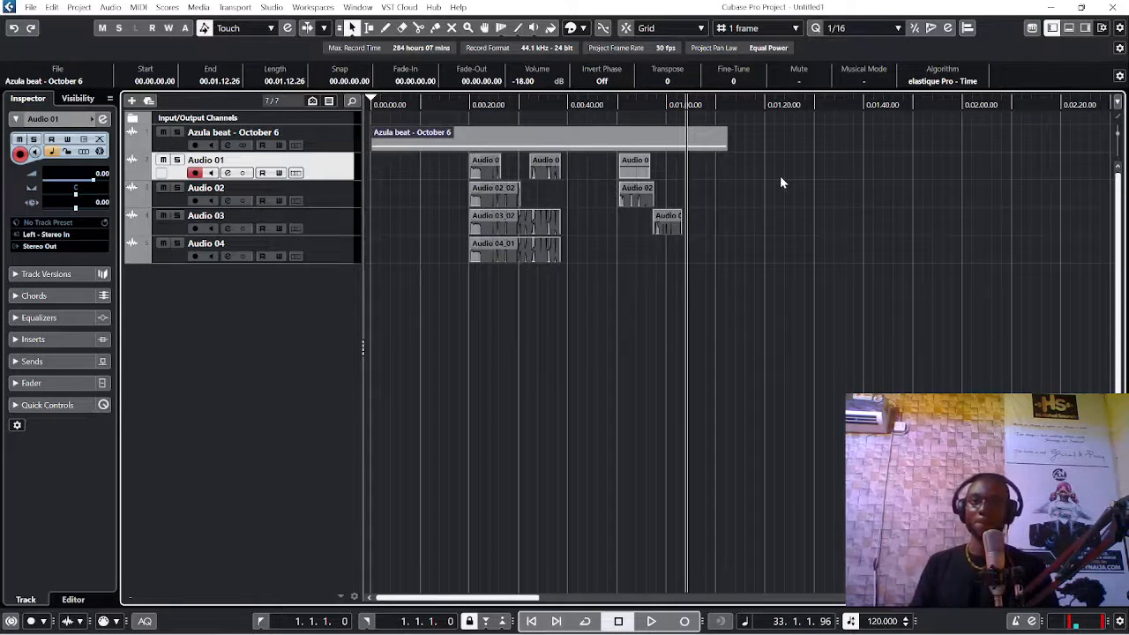
pyautogui.press('p')
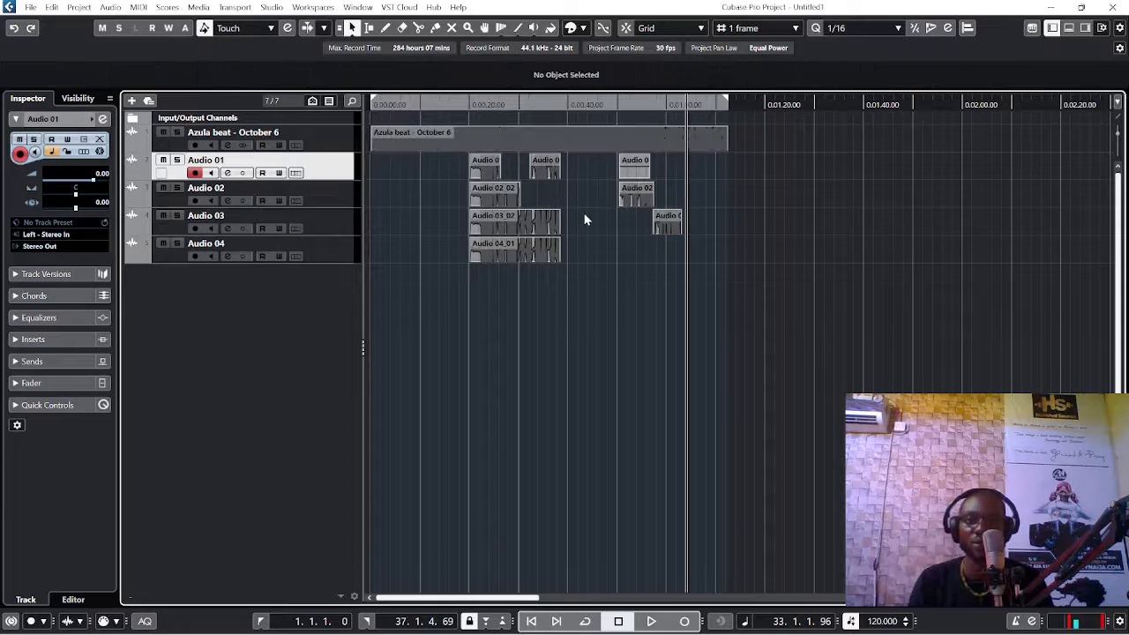
# Step: Select the Audio 03_02 and Audio 04_01 takes and set the locators around them
pyautogui.moveTo(584, 220); pyautogui.dragTo(477, 272)
pyautogui.press('p')
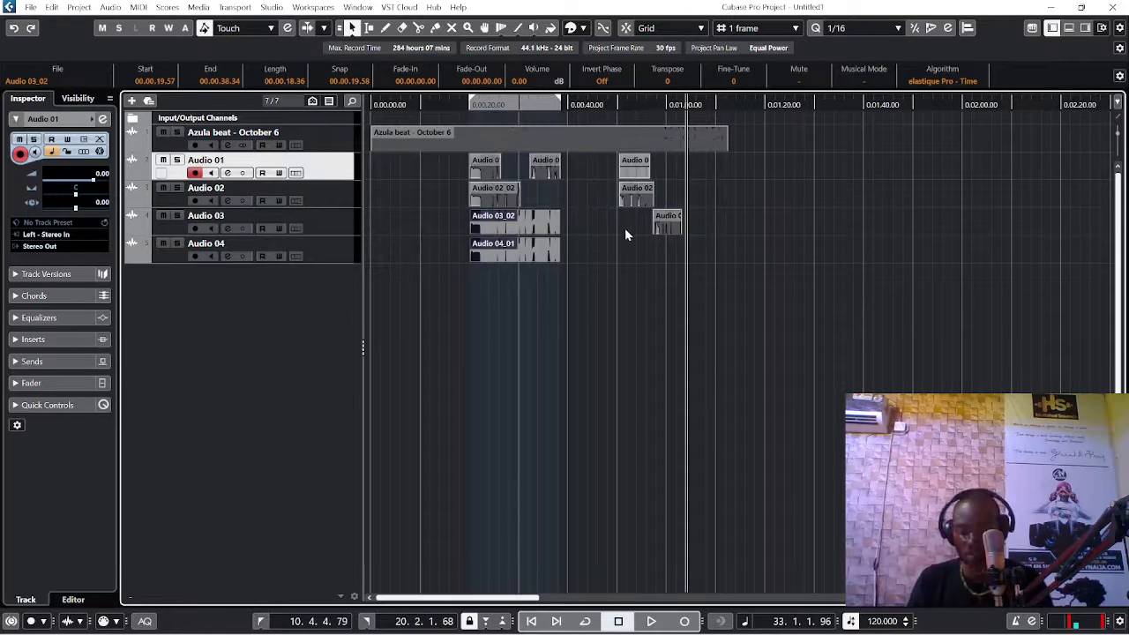
pyautogui.scroll(3, 624, 227)
pyautogui.scroll(-3, 648, 233)
# Step: Shorten the Azula beat event to end at about 1:07, and set the locators to its full length
pyautogui.click(519, 150)
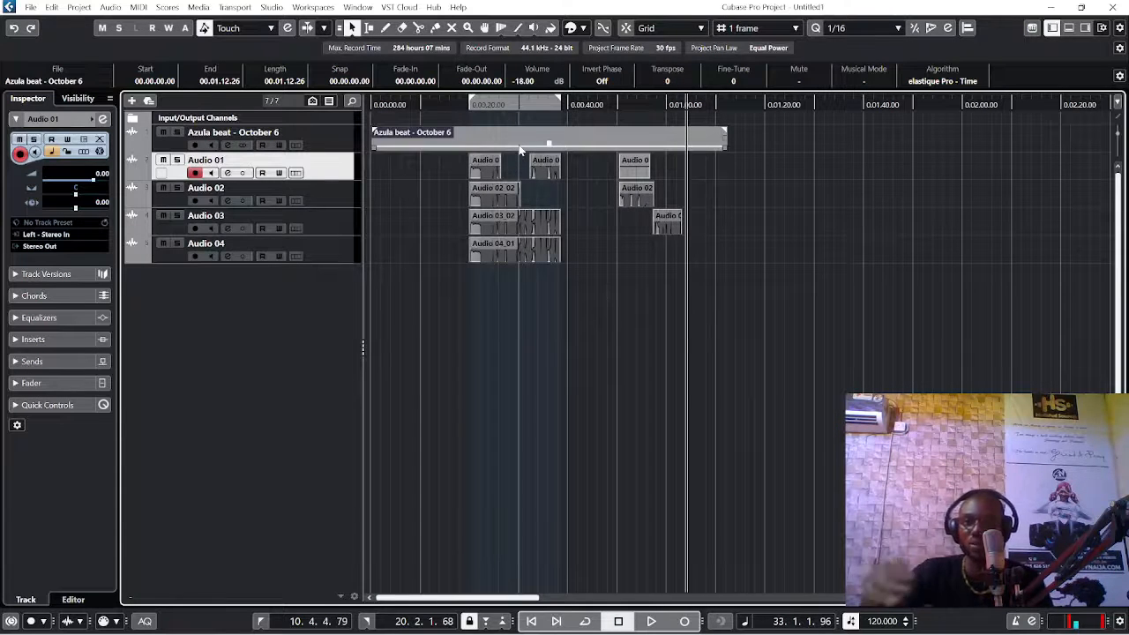
pyautogui.press('h')
pyautogui.press('h')
pyautogui.press('g')
pyautogui.press('g')
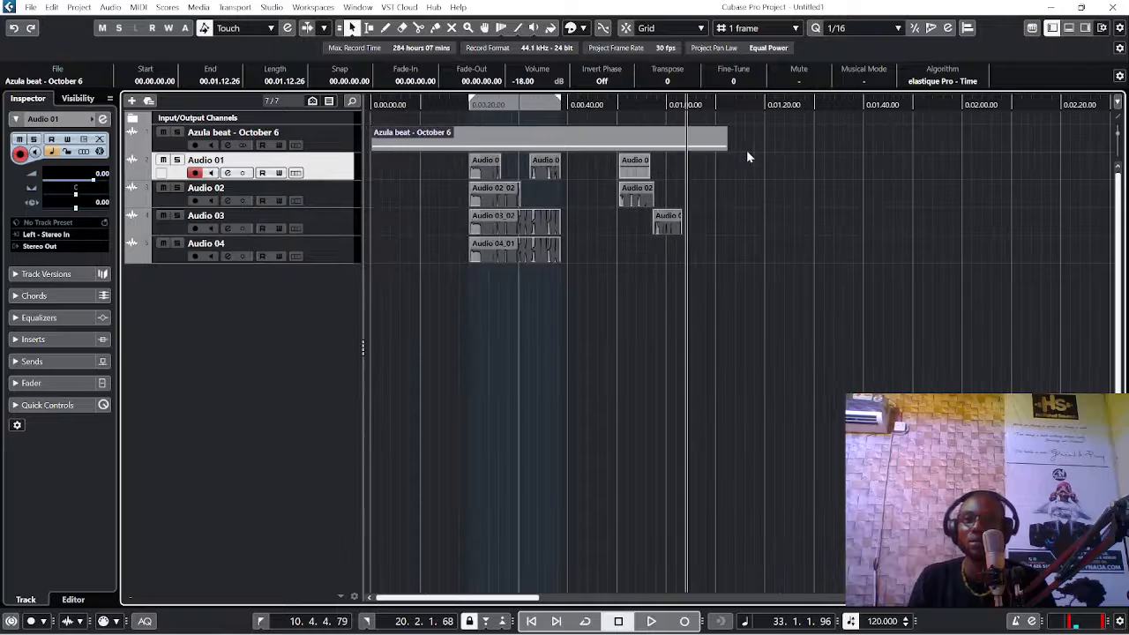
pyautogui.moveTo(724, 150); pyautogui.dragTo(700, 150)
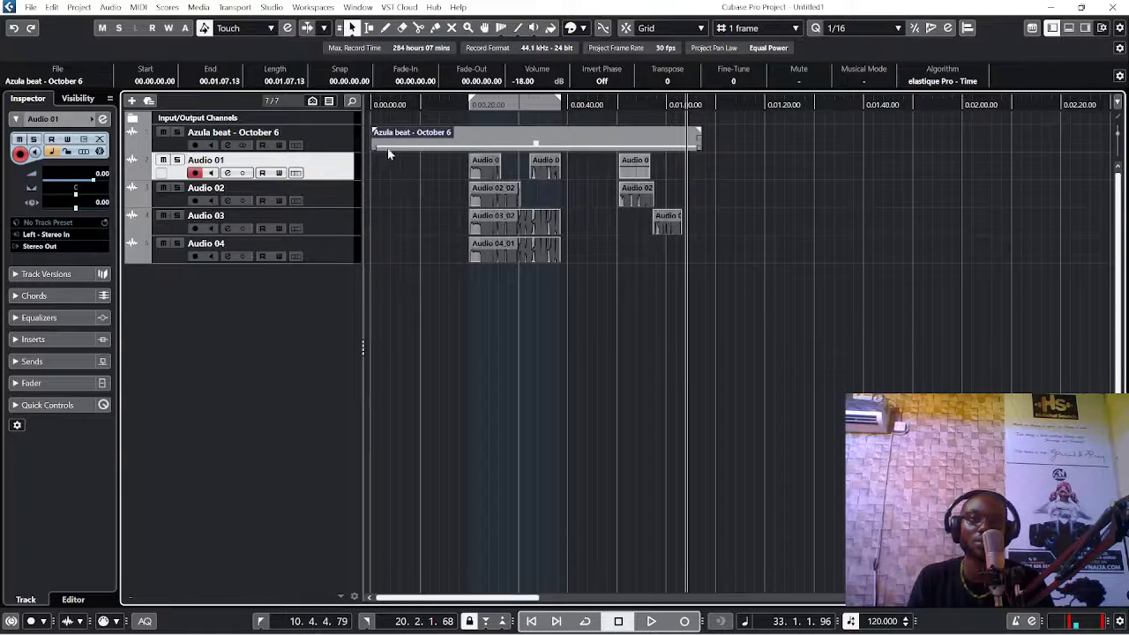
pyautogui.press('h')
pyautogui.press('p')
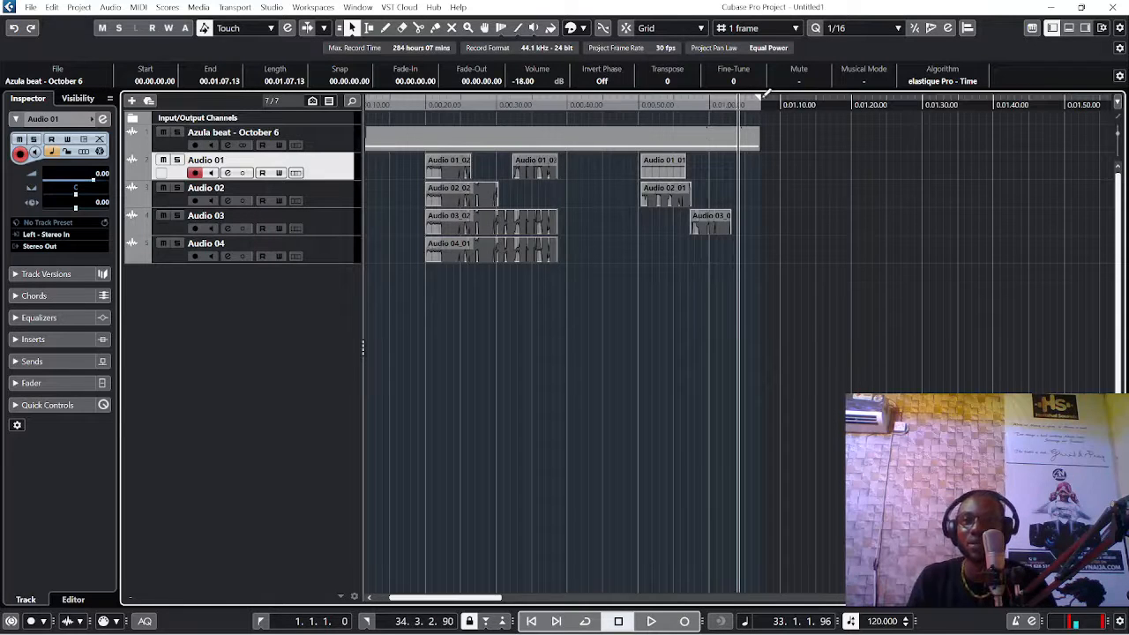
# Step: Move the left locator to about 0:17, just before the first vocal takes, keeping the right locator at the beat's end
pyautogui.press('g')
pyautogui.press('g')
pyautogui.press('g')
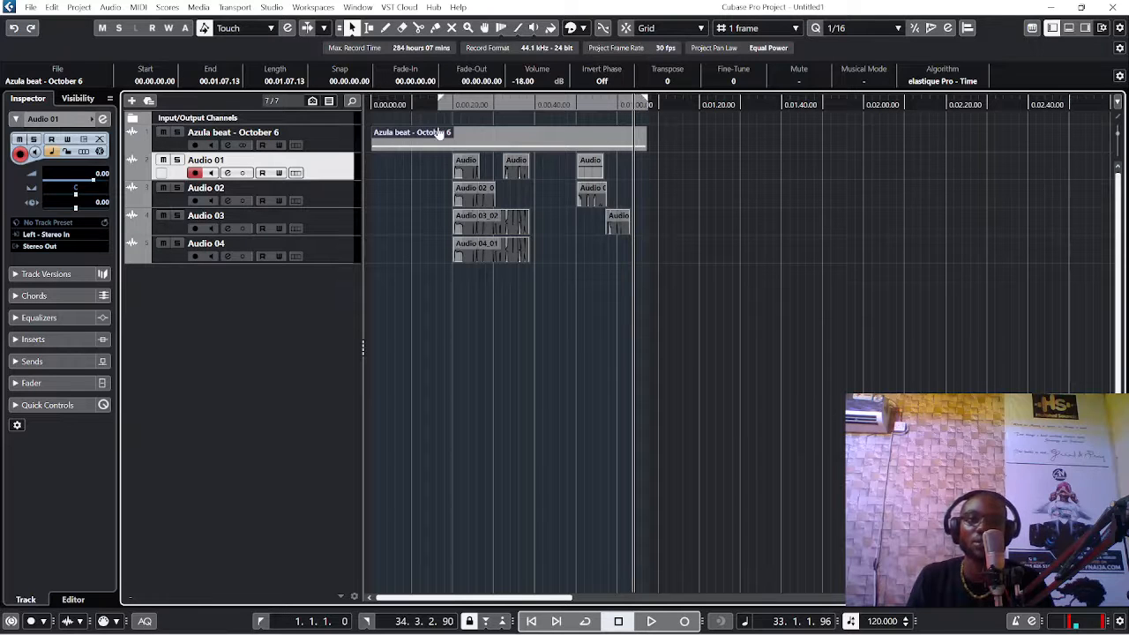
pyautogui.press('h')
pyautogui.press('h')
pyautogui.press('h')
pyautogui.press('h')
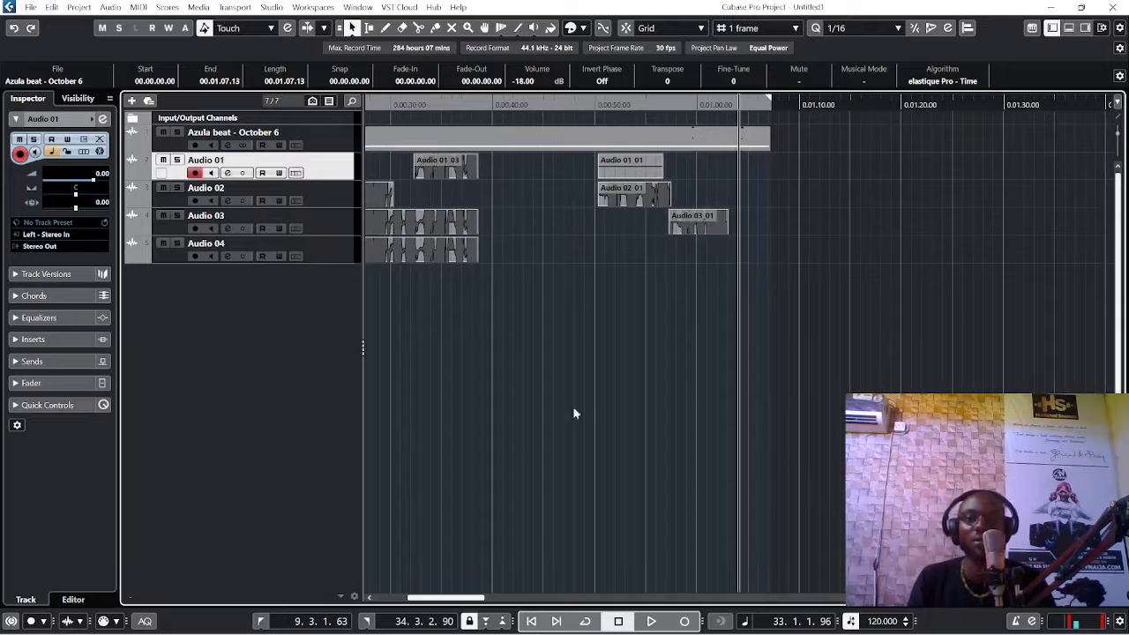
pyautogui.hscroll(-5, 453, 598)
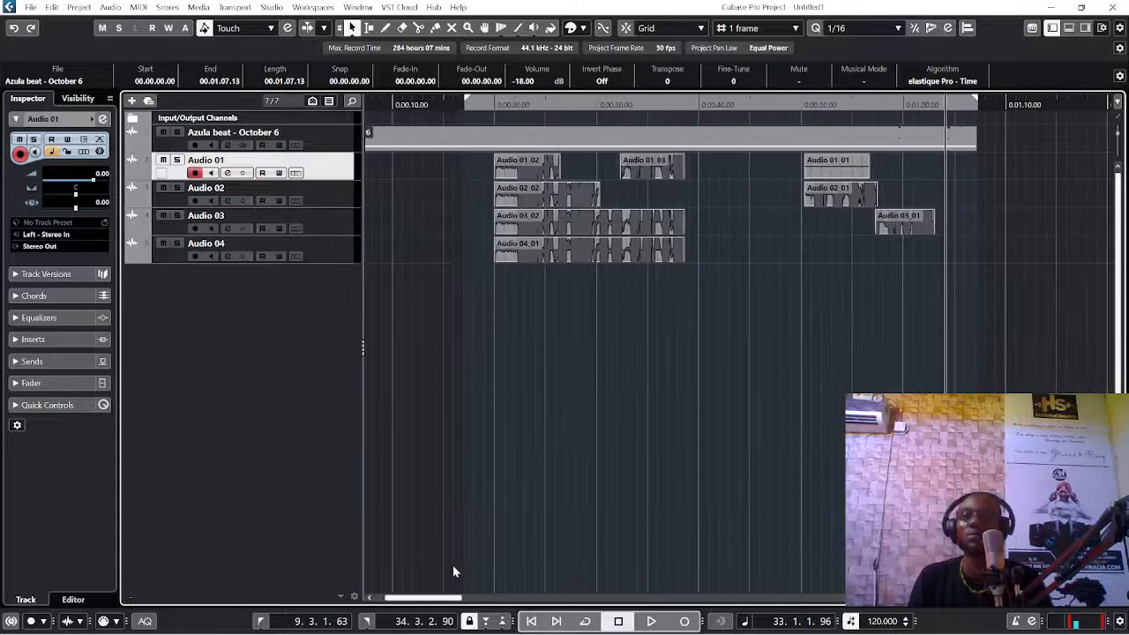
# Step: Open the audio mixdown export and name the file "how to record on cubase"
pyautogui.click(32, 8)
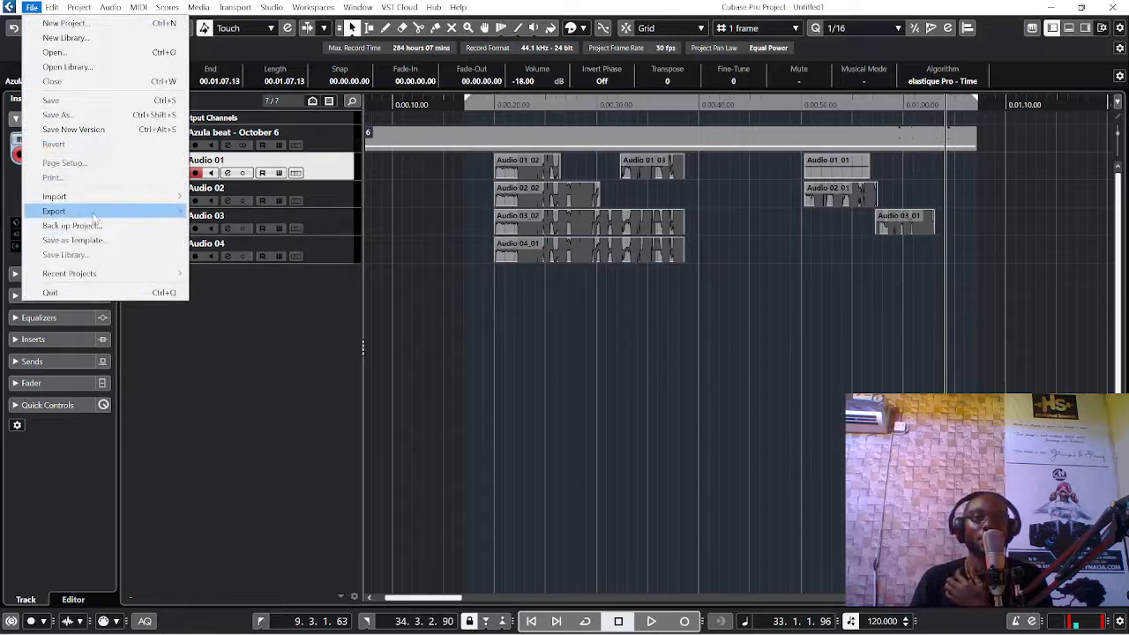
pyautogui.moveTo(94, 216)
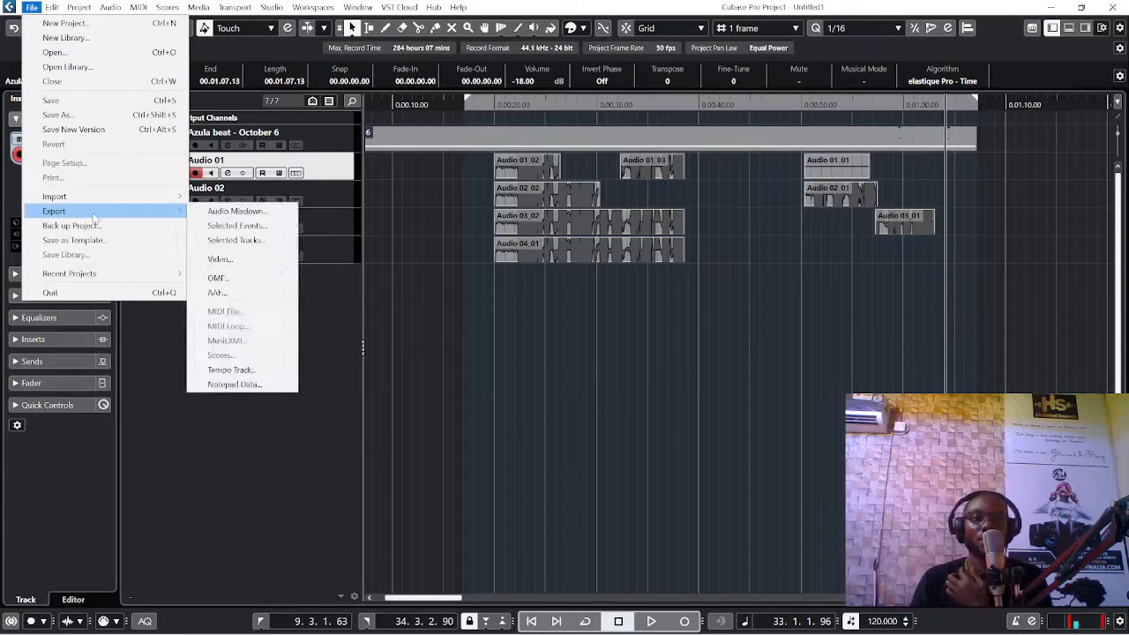
pyautogui.click(278, 215)
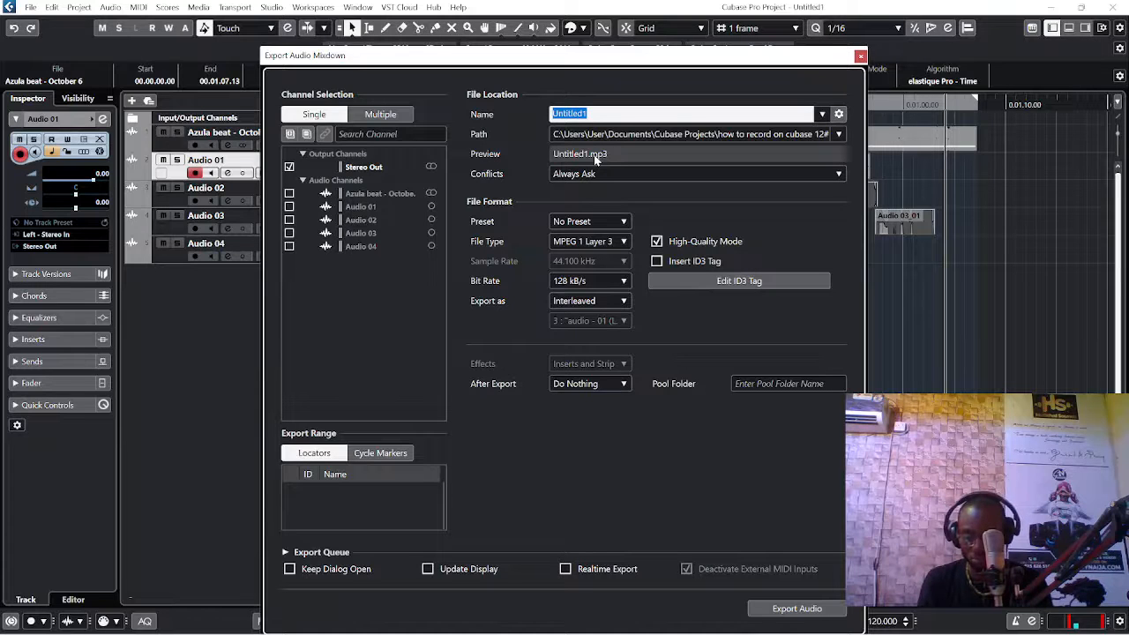
pyautogui.write('how to')
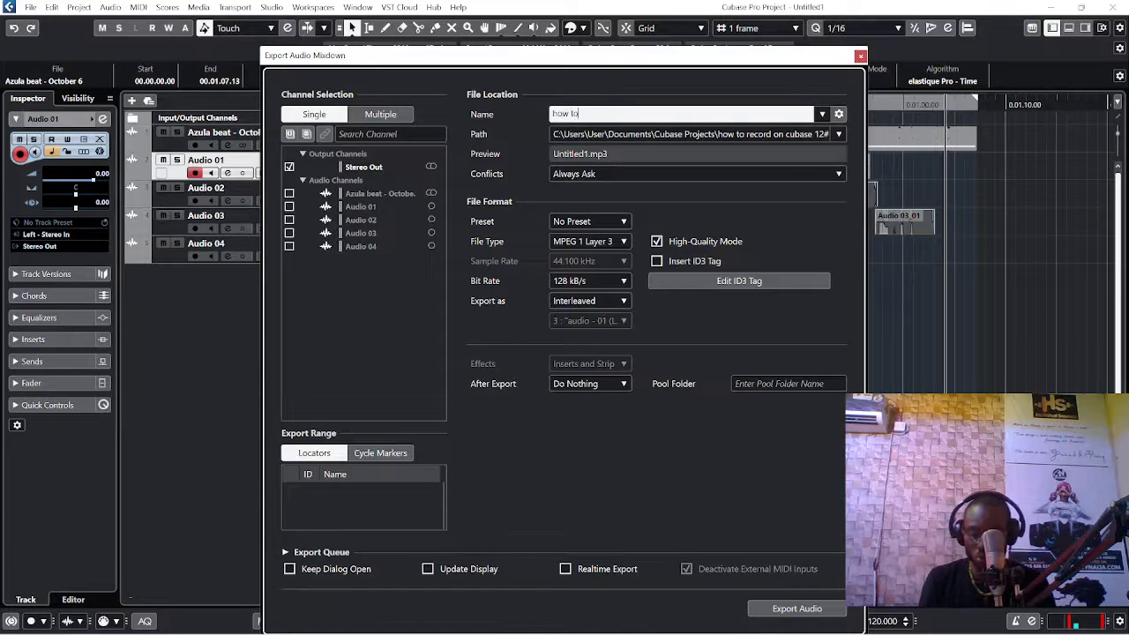
pyautogui.write(' reco')
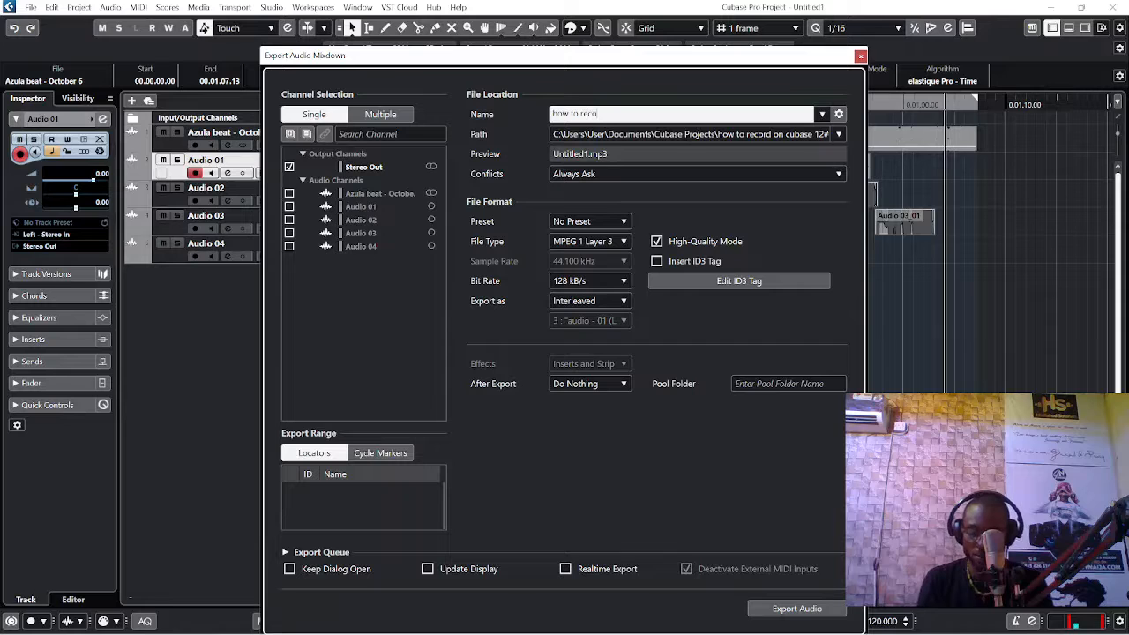
pyautogui.write('rd')
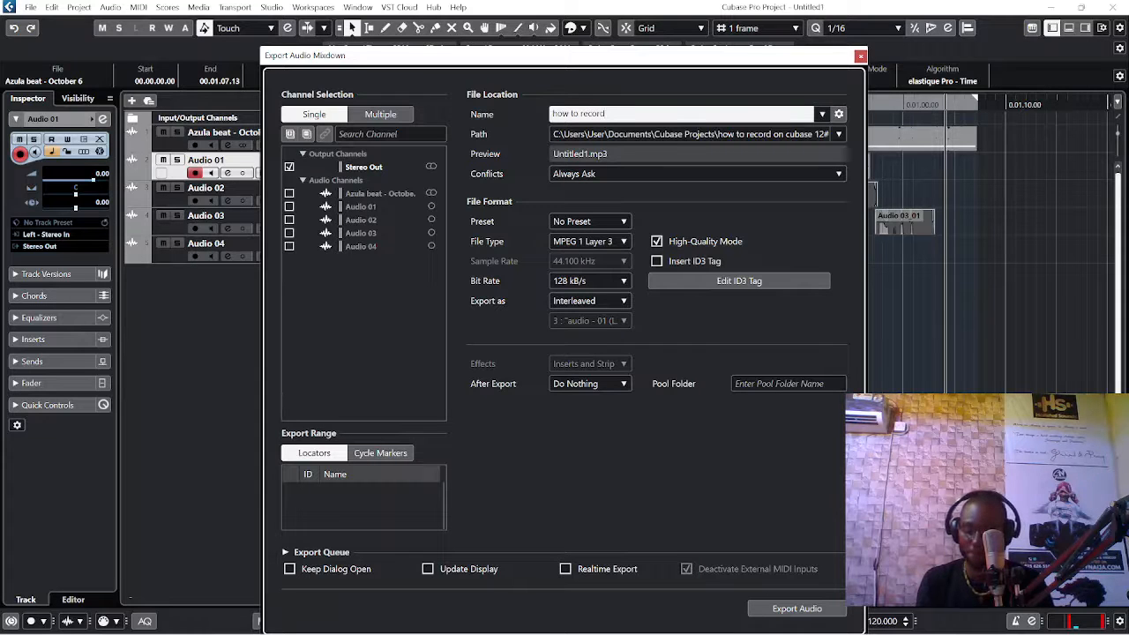
pyautogui.write(' on ')
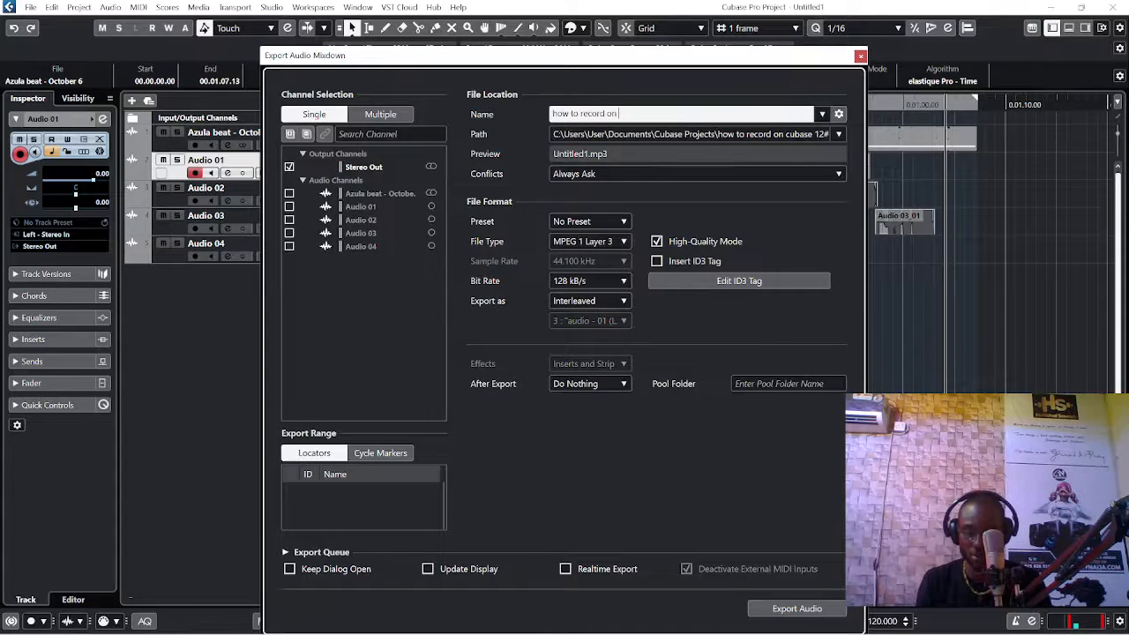
pyautogui.write('cubase')
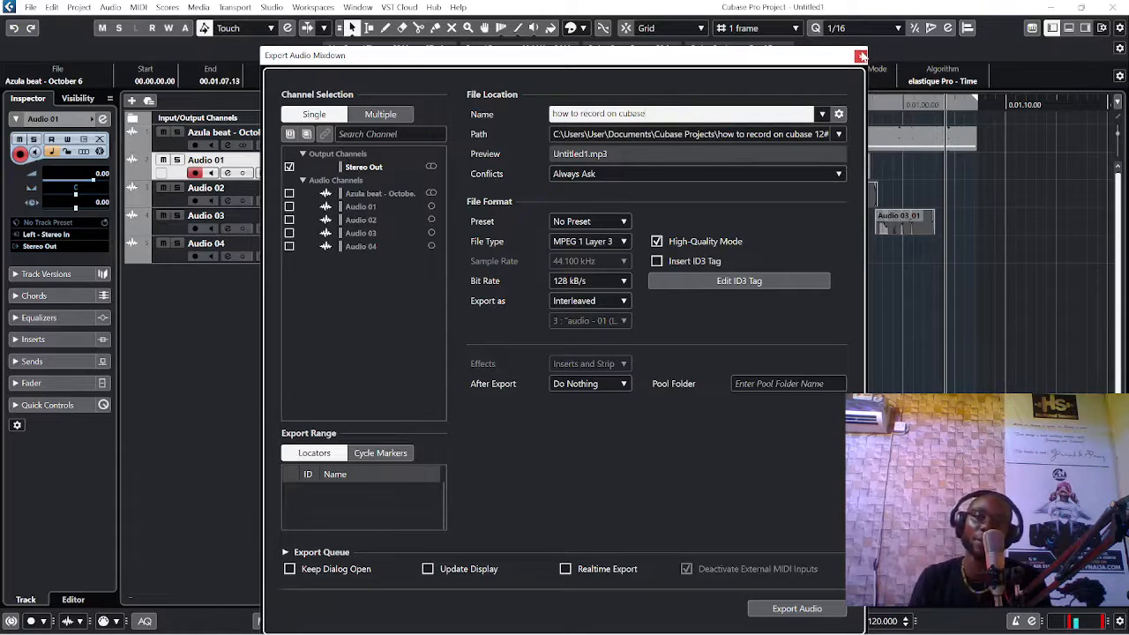
# Step: Close the mixdown export and review the Audio System settings in Studio Setup, including the ASIO driver
pyautogui.click(861, 57)
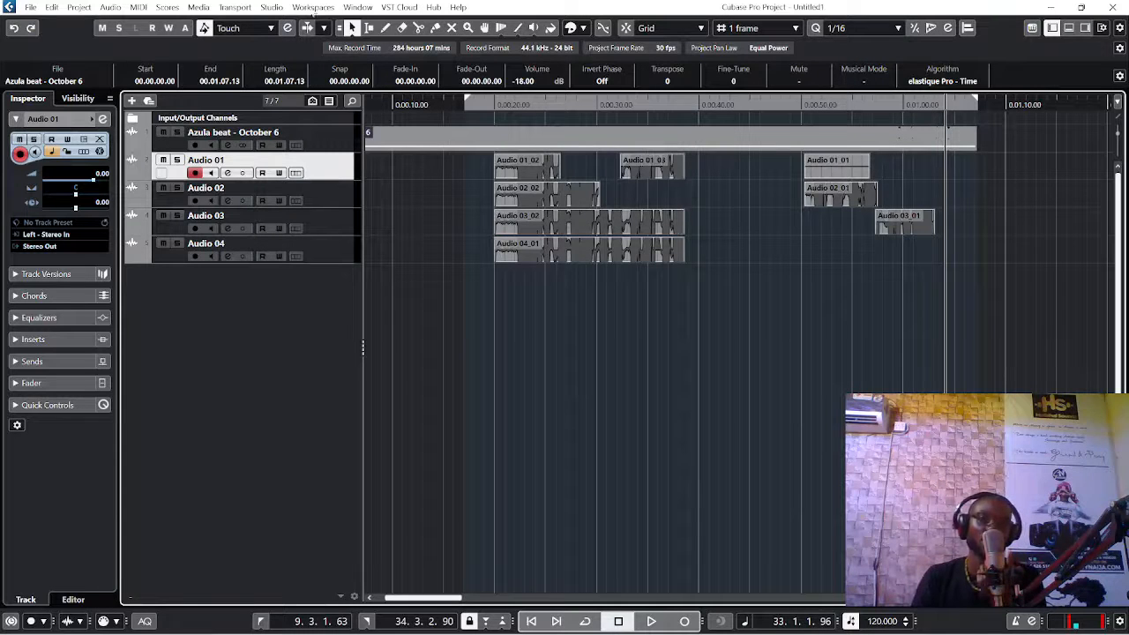
pyautogui.click(273, 7)
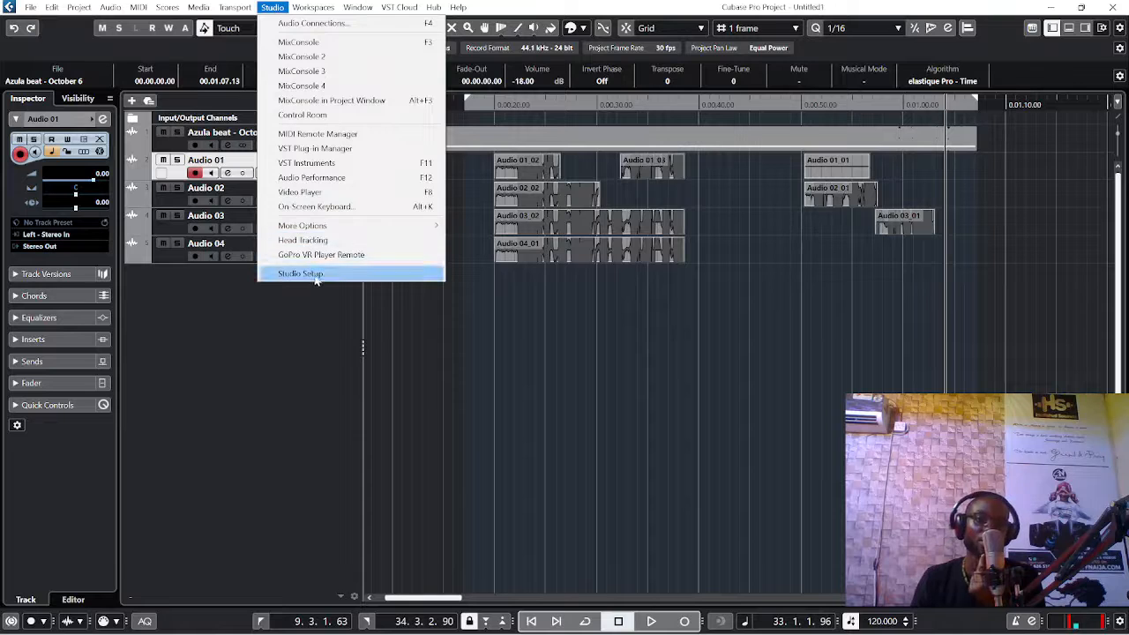
pyautogui.click(300, 274)
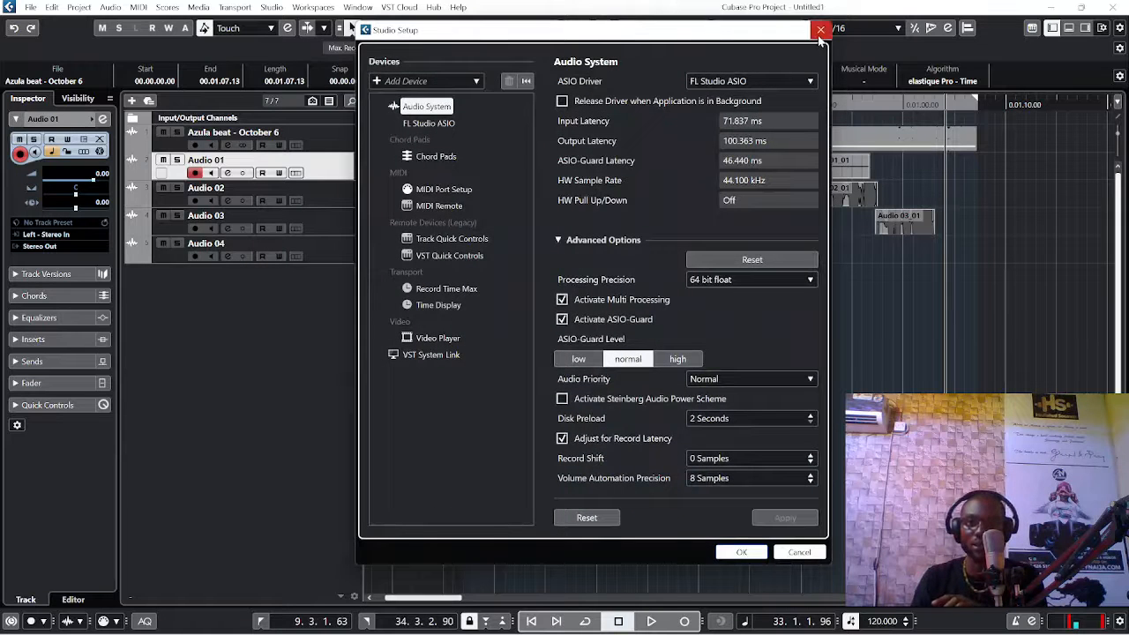
pyautogui.click(820, 30)
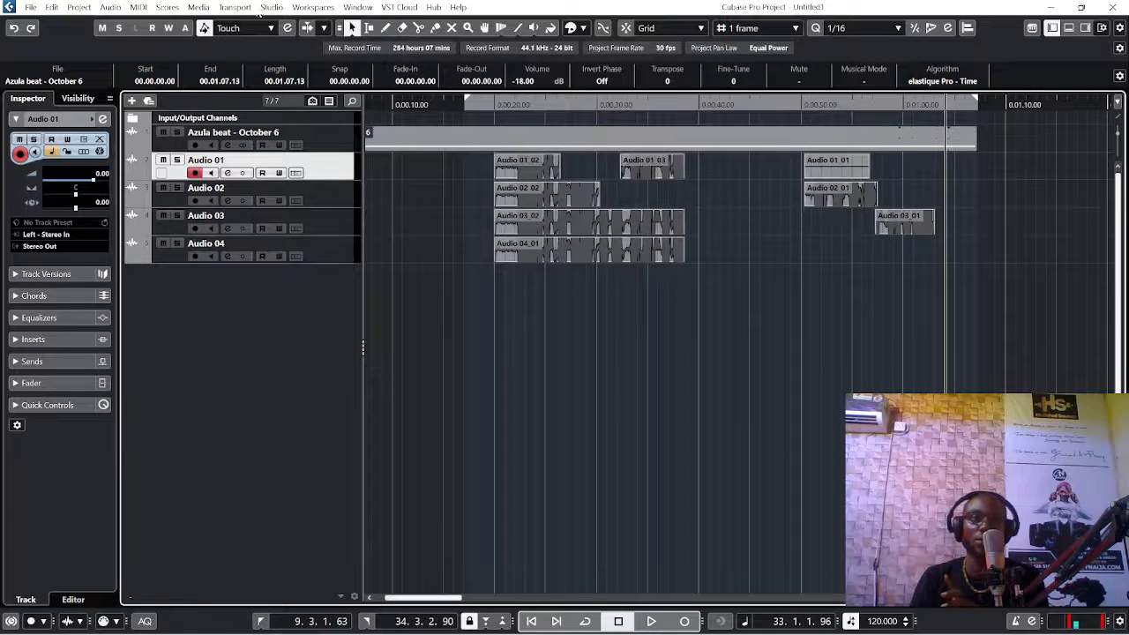
pyautogui.click(273, 7)
pyautogui.click(356, 273)
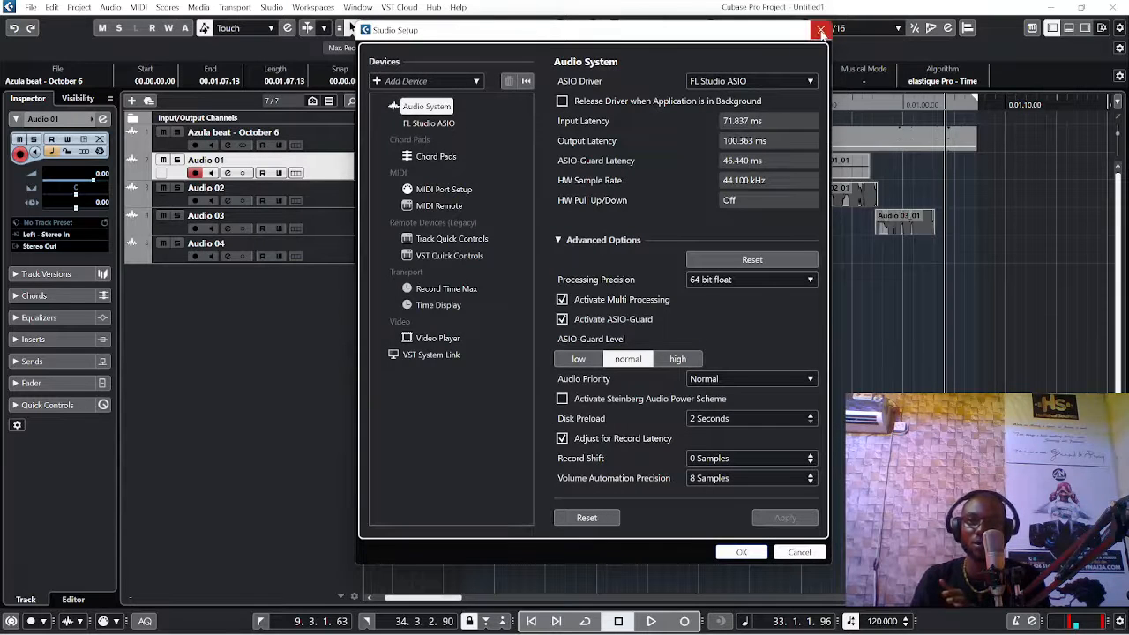
pyautogui.click(820, 30)
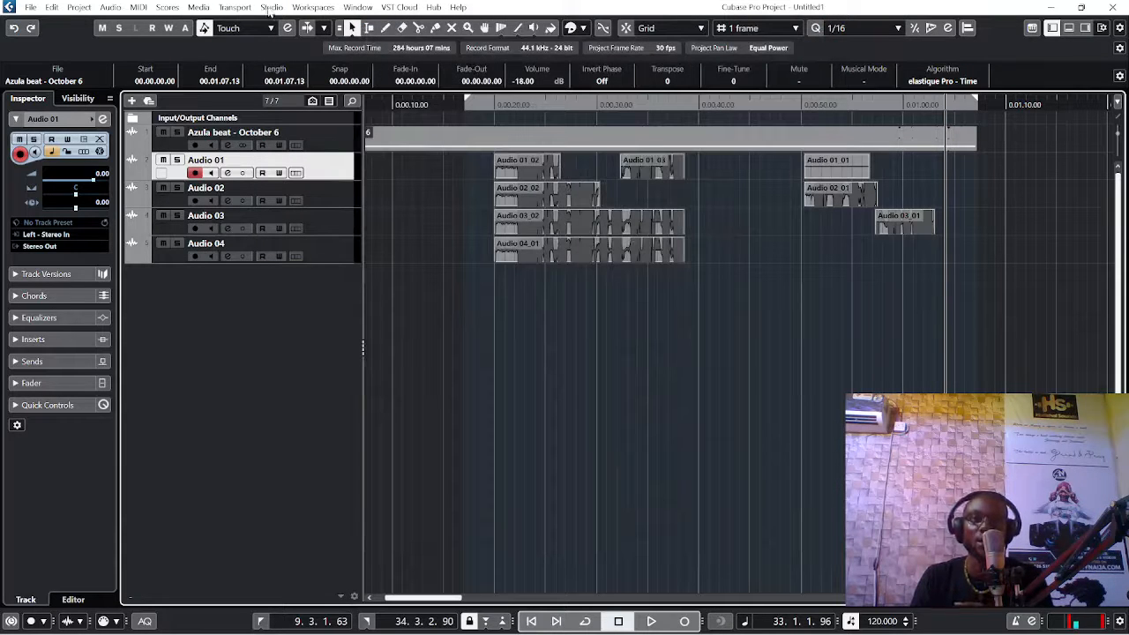
# Step: Set the Stereo Out output bus's audio device to Not Connected and play the project from about 0:25
pyautogui.click(274, 7)
pyautogui.click(335, 24)
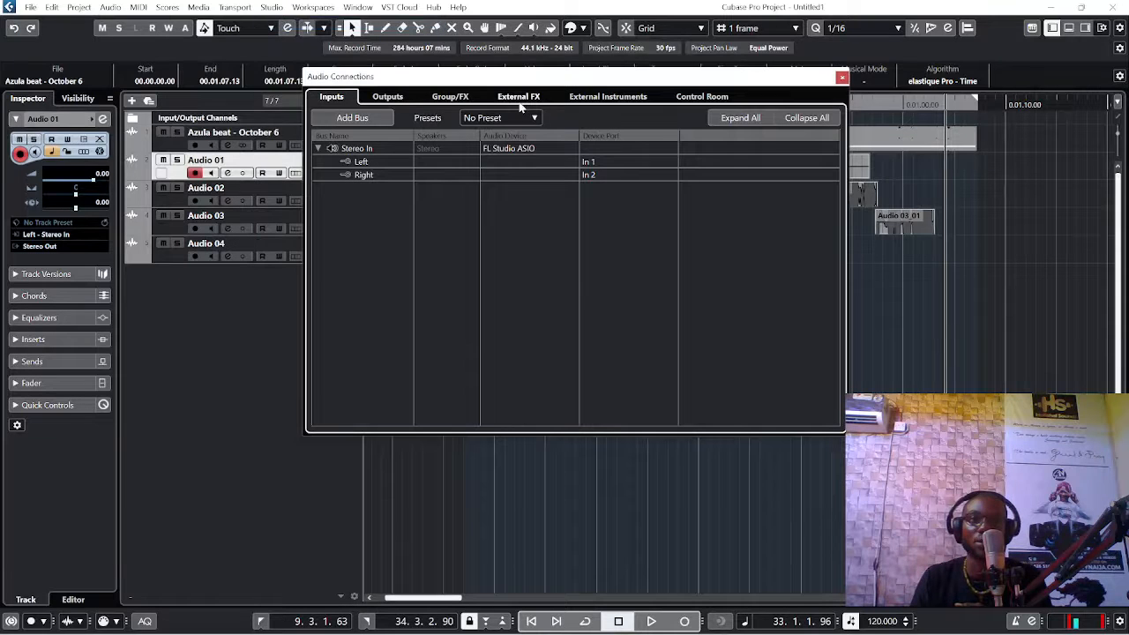
pyautogui.click(388, 97)
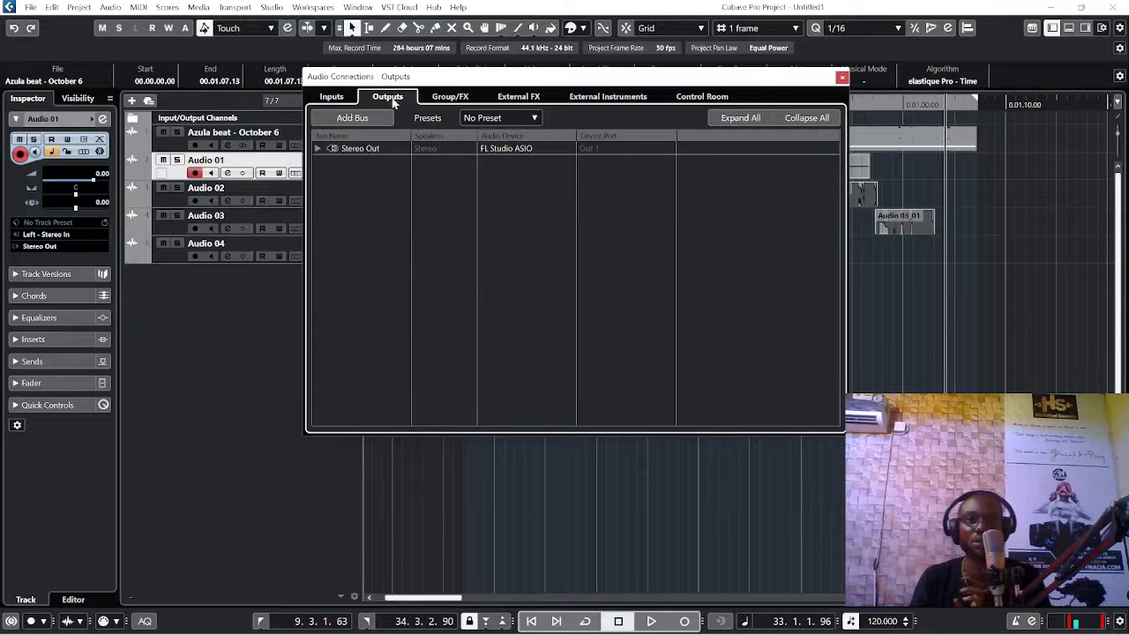
pyautogui.click(512, 150)
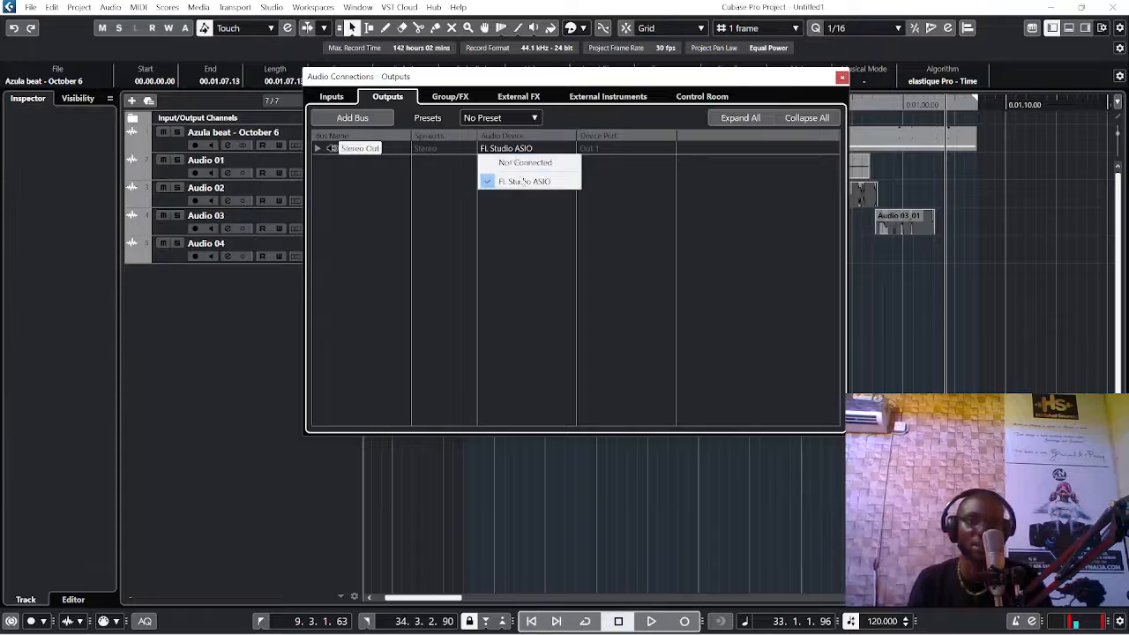
pyautogui.click(505, 162)
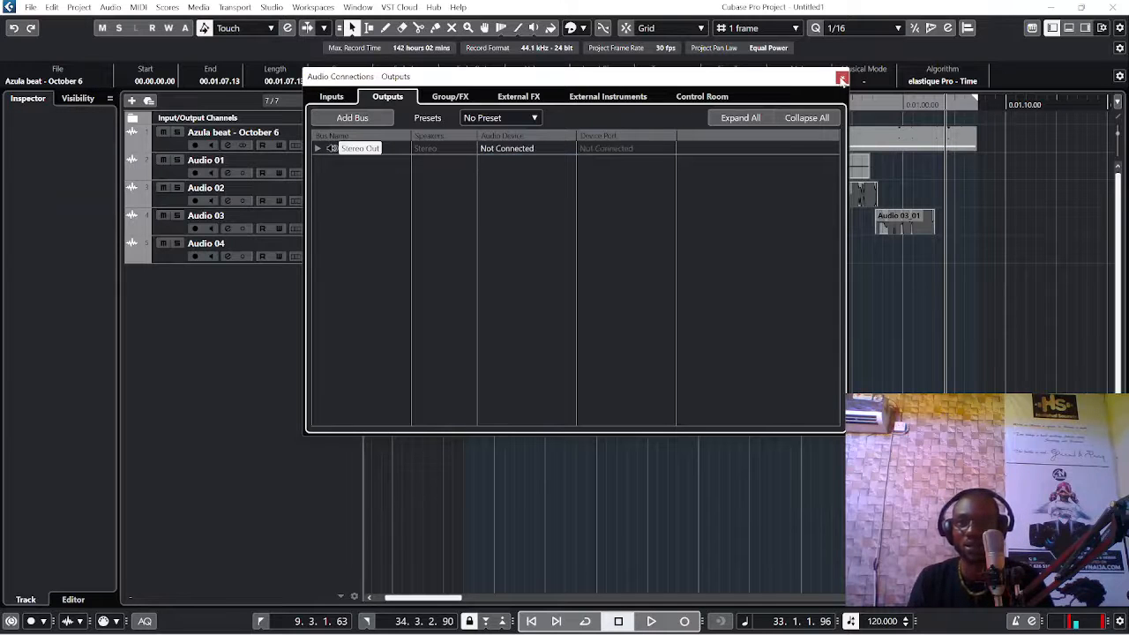
pyautogui.click(843, 78)
pyautogui.click(545, 102)
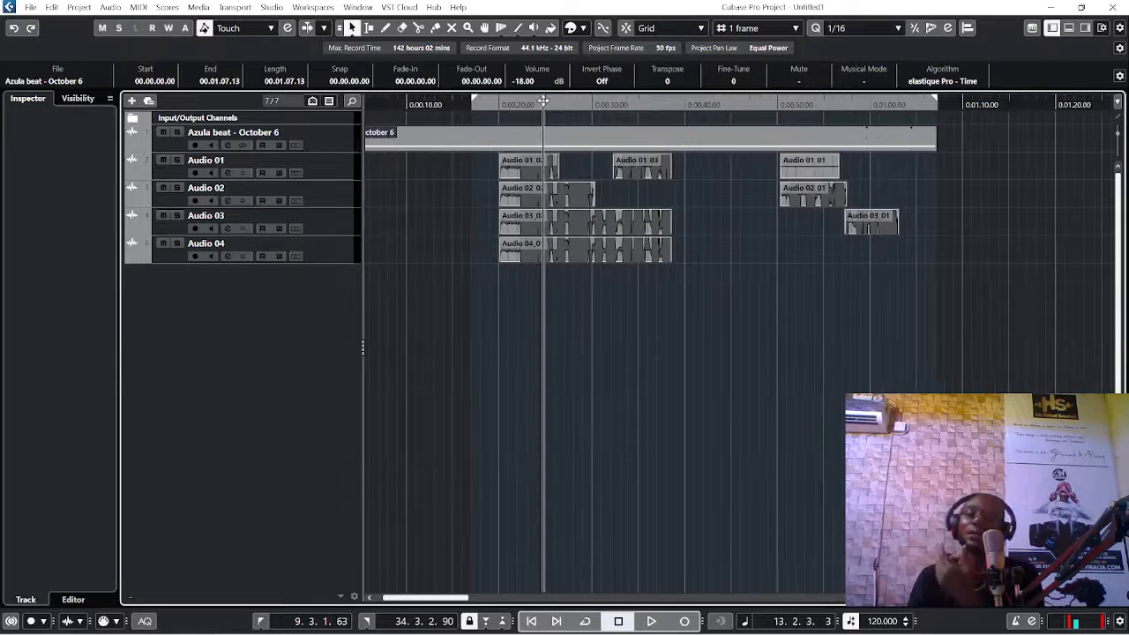
pyautogui.press('space')
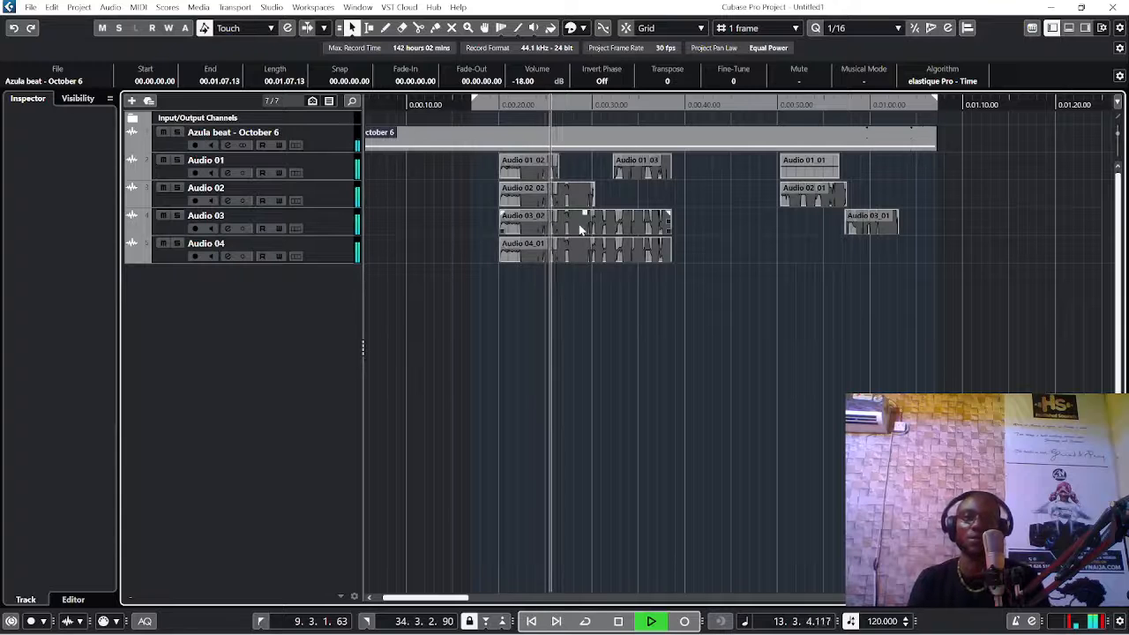
# Step: Assign FL Studio ASIO as the Stereo Out bus's audio device again and play back the project to test the sound
pyautogui.click(272, 8)
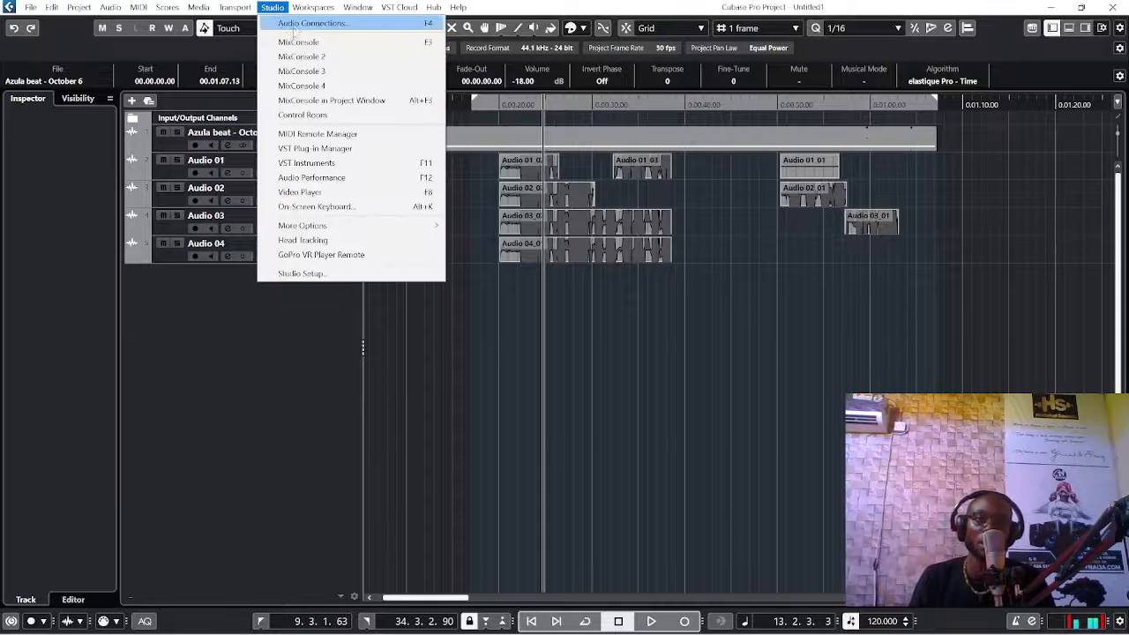
pyautogui.click(295, 21)
pyautogui.click(501, 148)
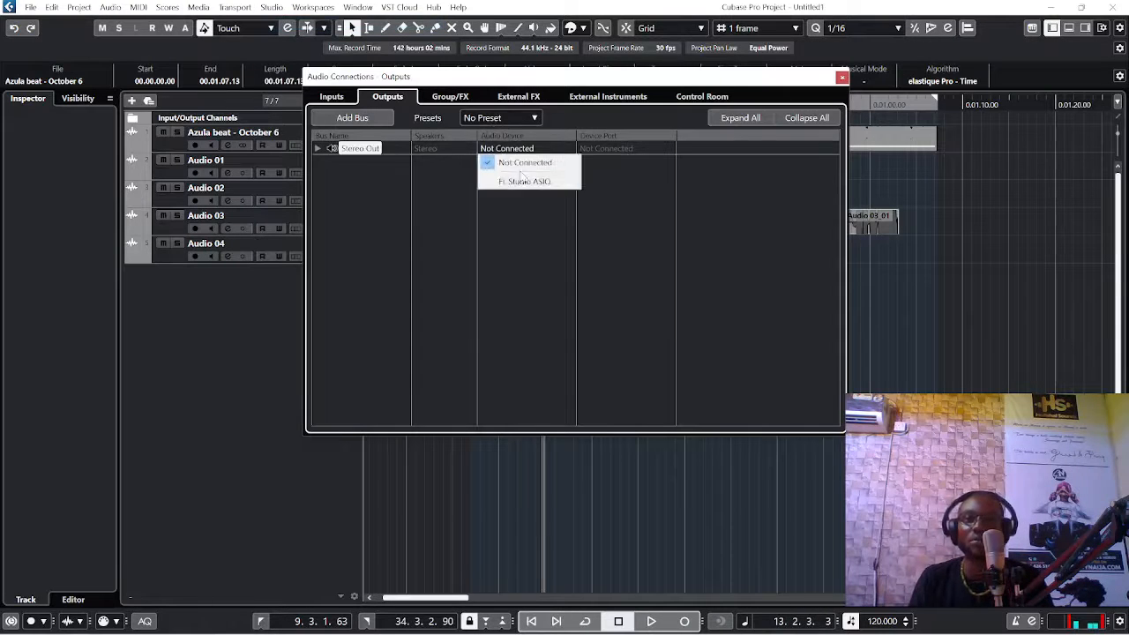
pyautogui.click(521, 180)
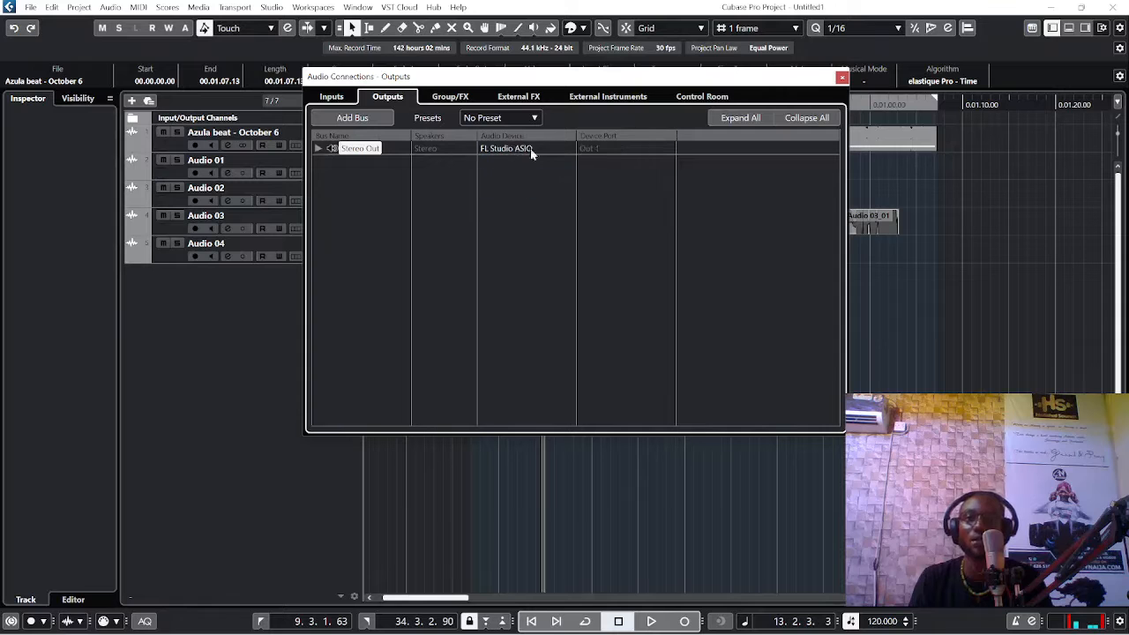
pyautogui.click(843, 76)
pyautogui.press('space')
pyautogui.click(751, 212)
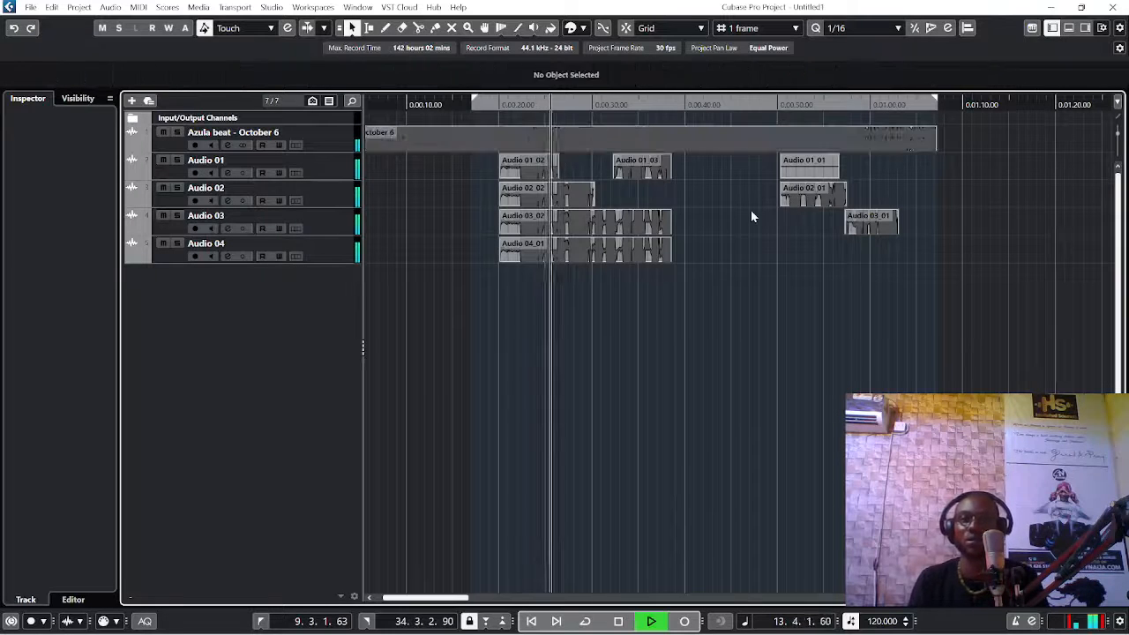
pyautogui.press('space')
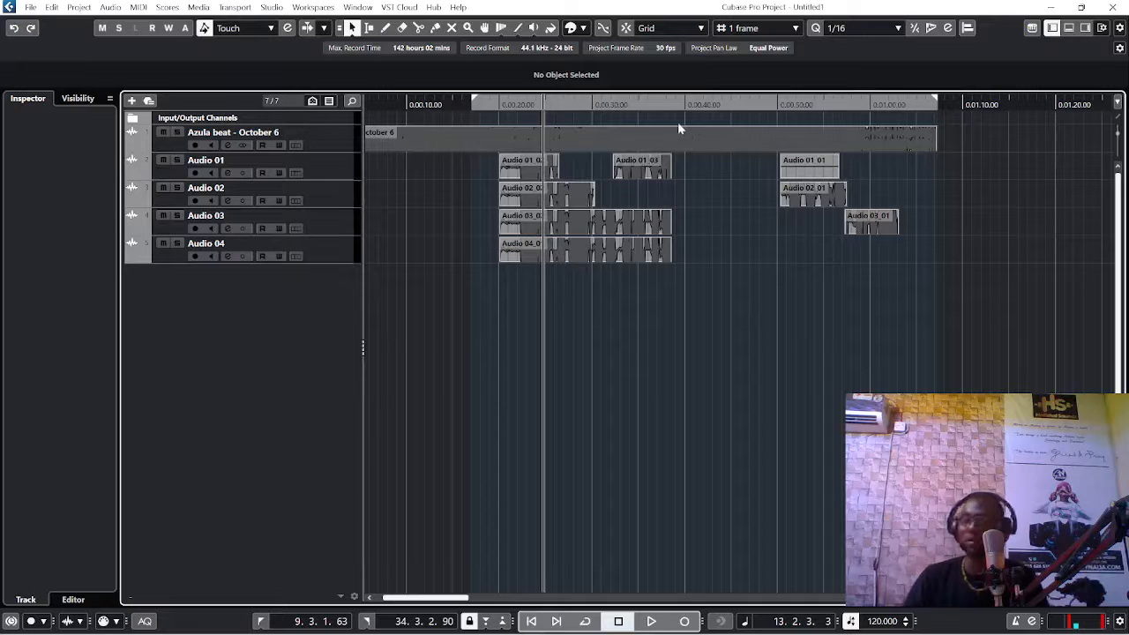
# Step: Reopen the audio mixdown export, name the file "how to record on cubase 12", and dismiss the file location dialog
pyautogui.click(31, 7)
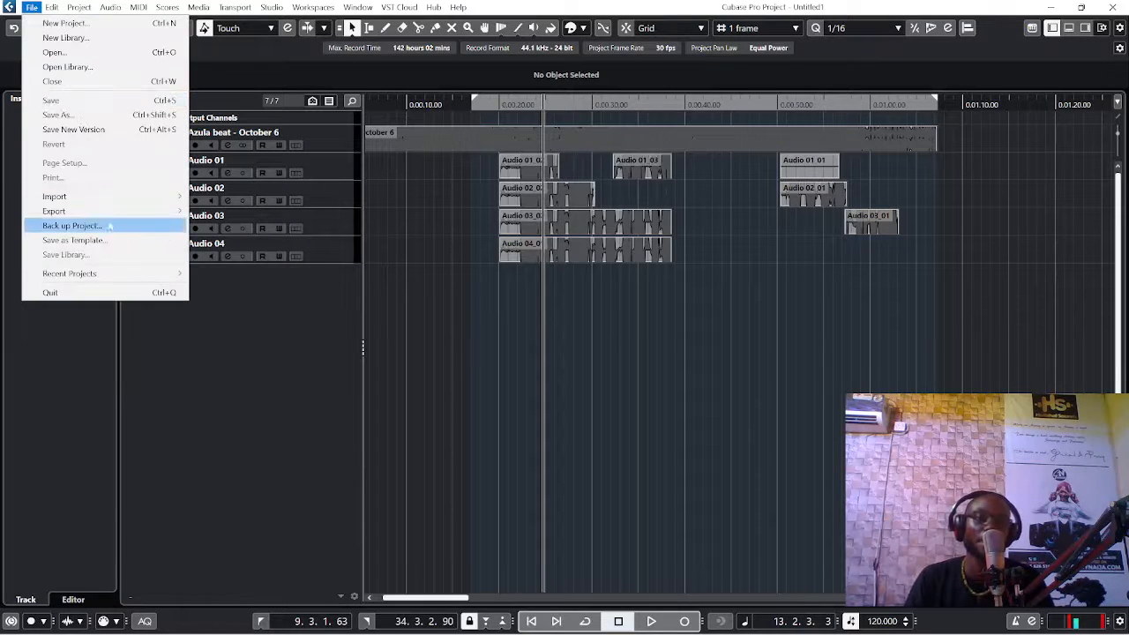
pyautogui.moveTo(113, 216)
pyautogui.click(262, 214)
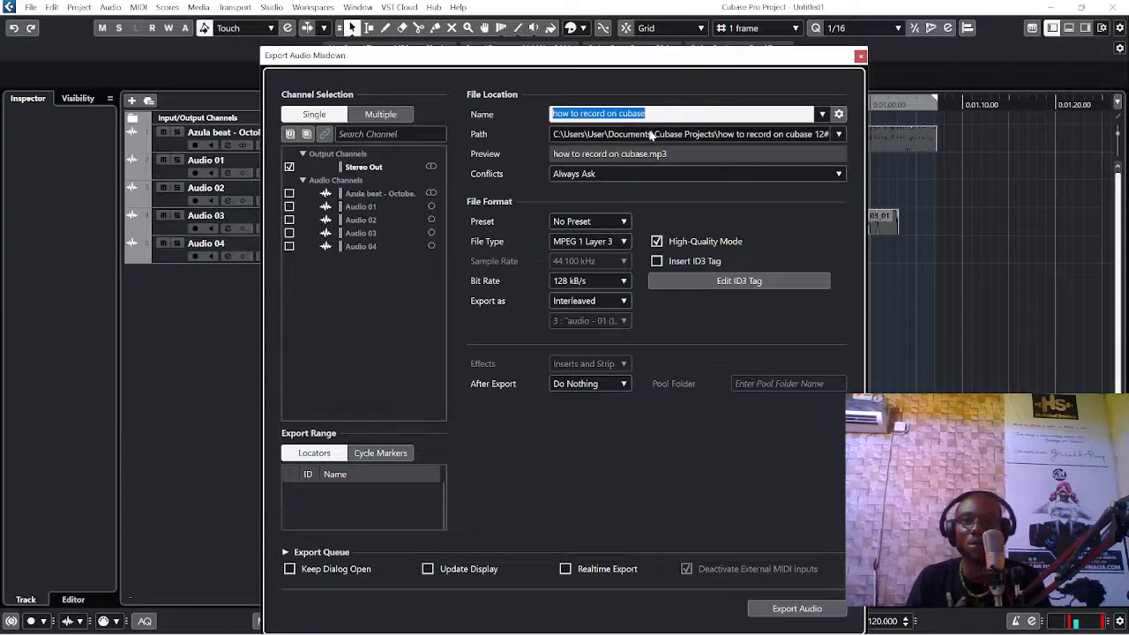
pyautogui.click(674, 114)
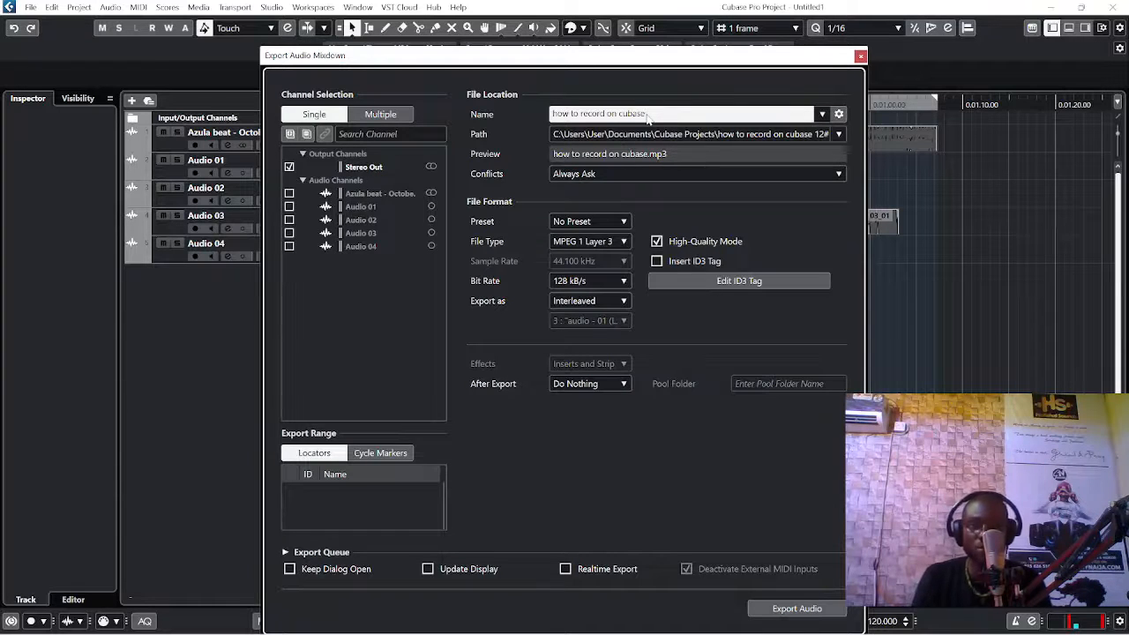
pyautogui.write('12')
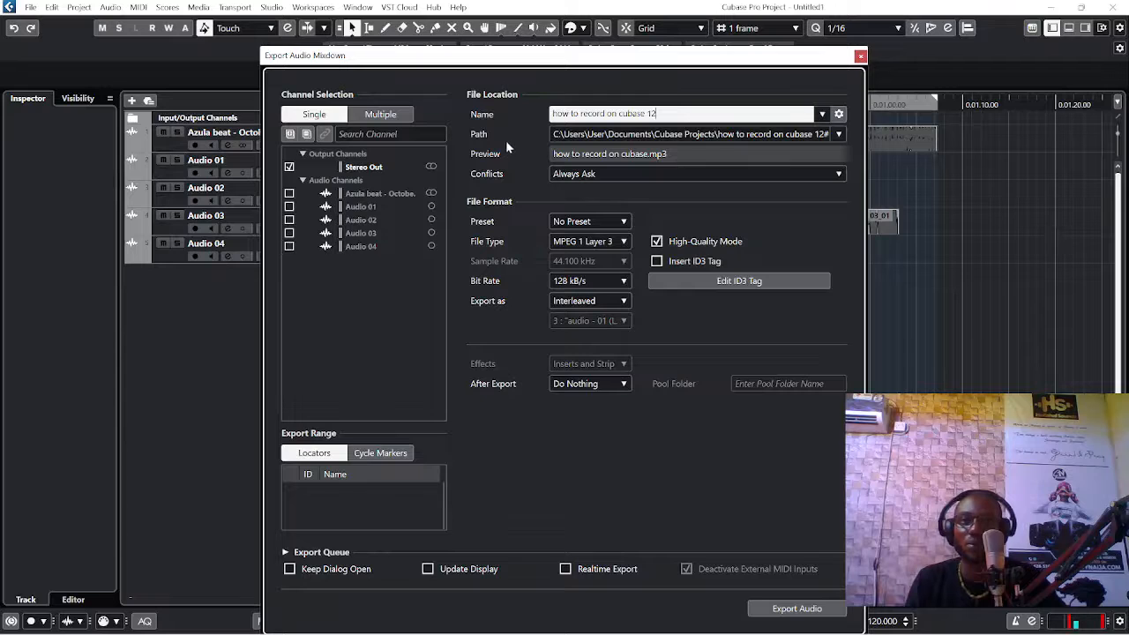
pyautogui.press('Return')
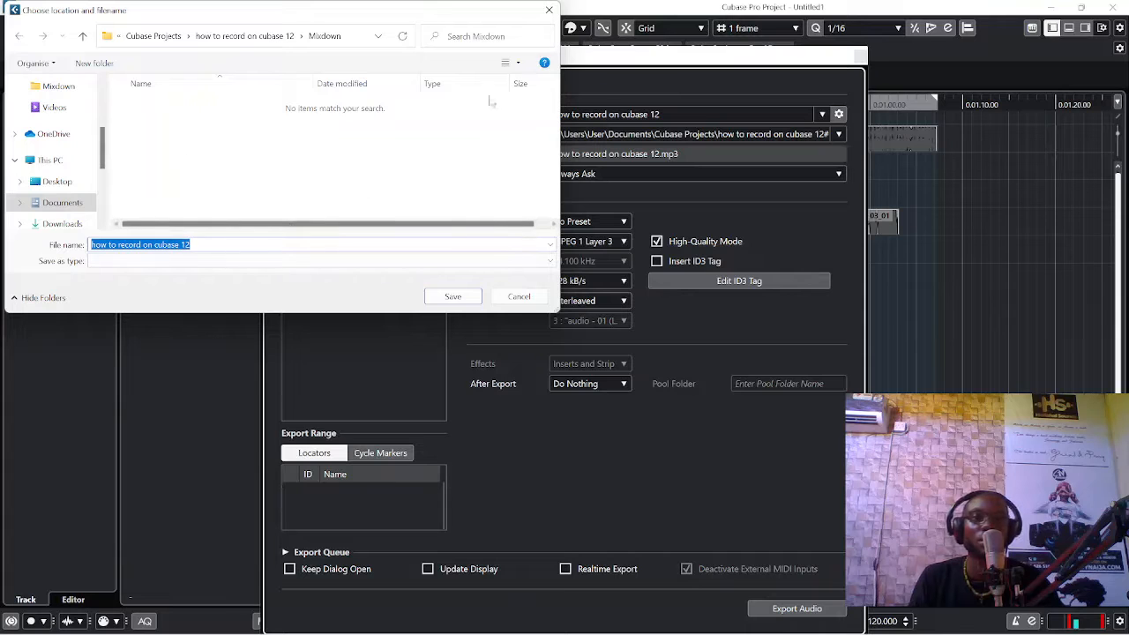
pyautogui.click(549, 10)
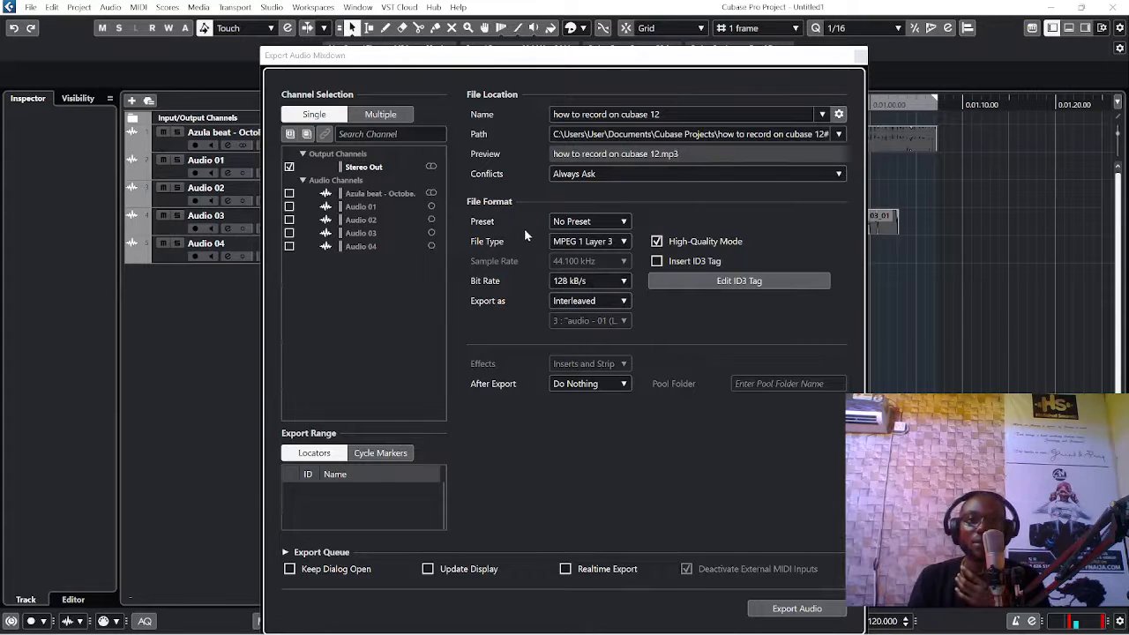
# Step: Export the Stereo Out mixdown as an MPEG 1 Layer 3 file with High-Quality Mode on
pyautogui.click(573, 242)
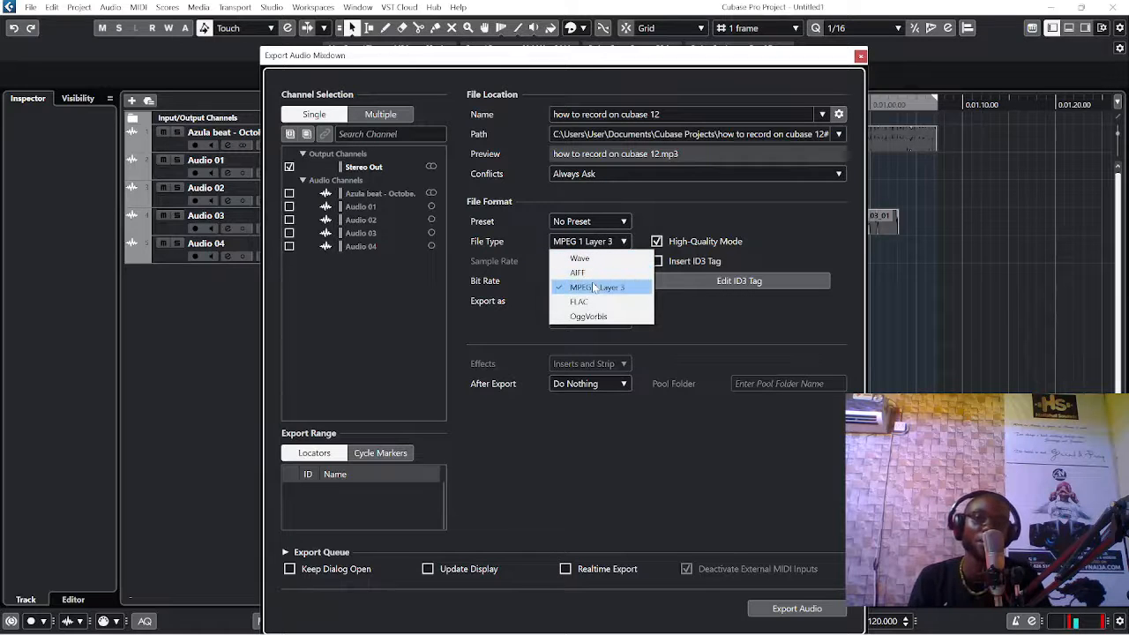
pyautogui.click(596, 287)
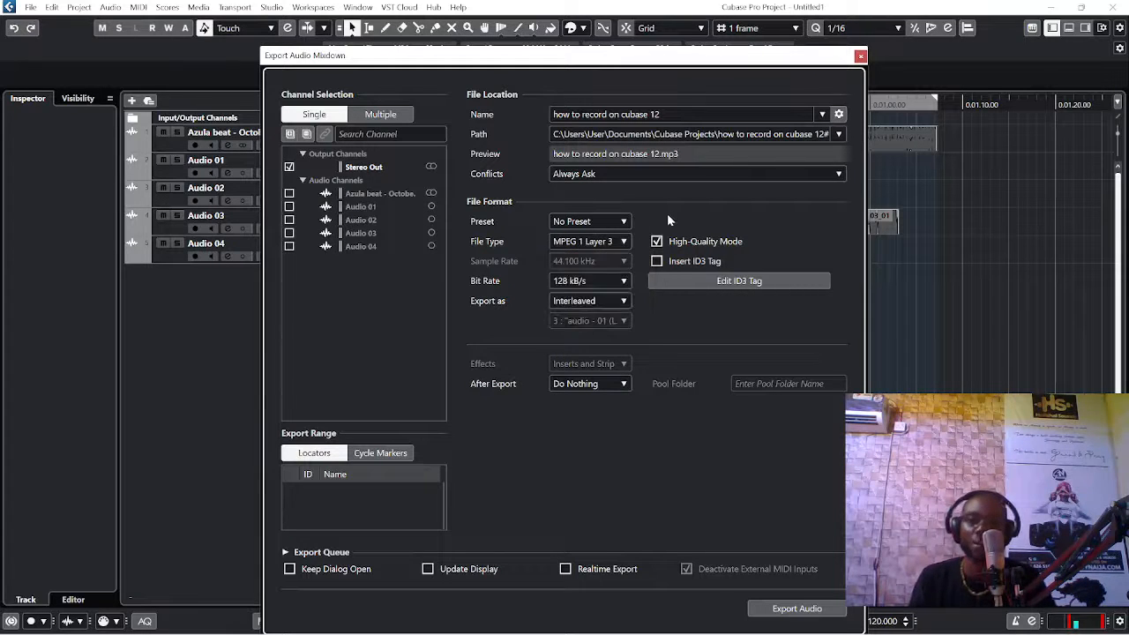
pyautogui.click(657, 242)
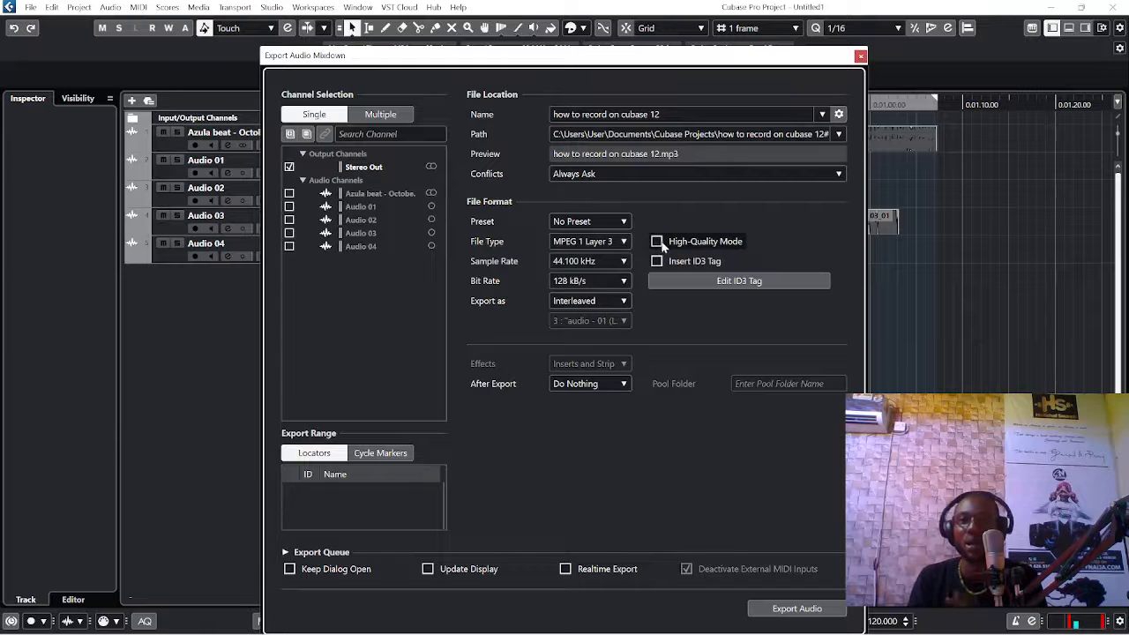
pyautogui.click(658, 241)
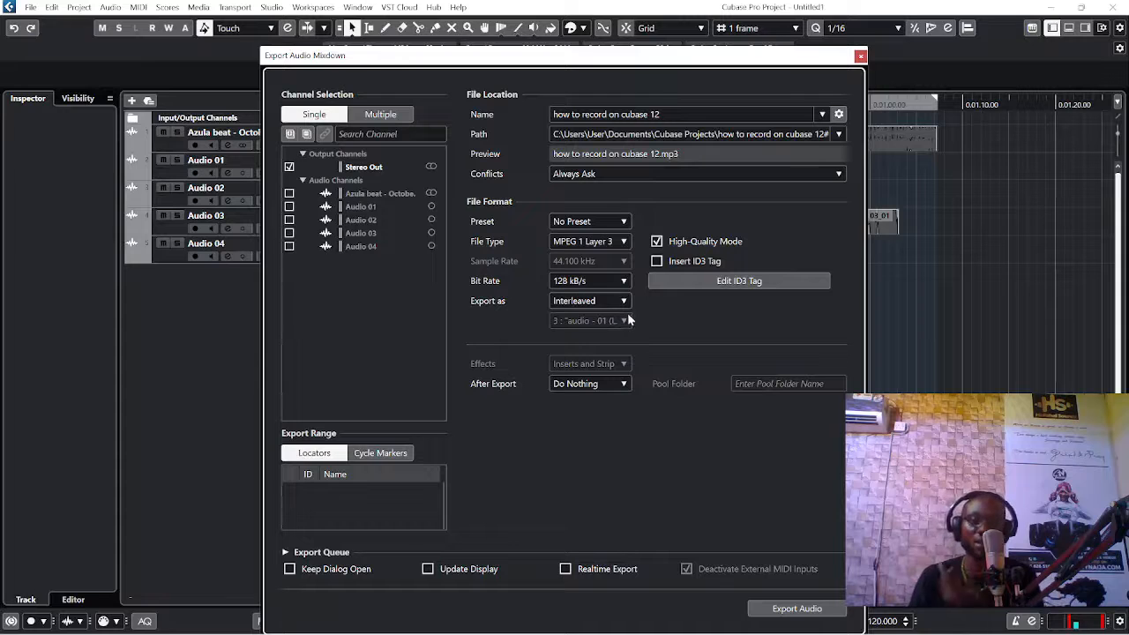
pyautogui.click(790, 608)
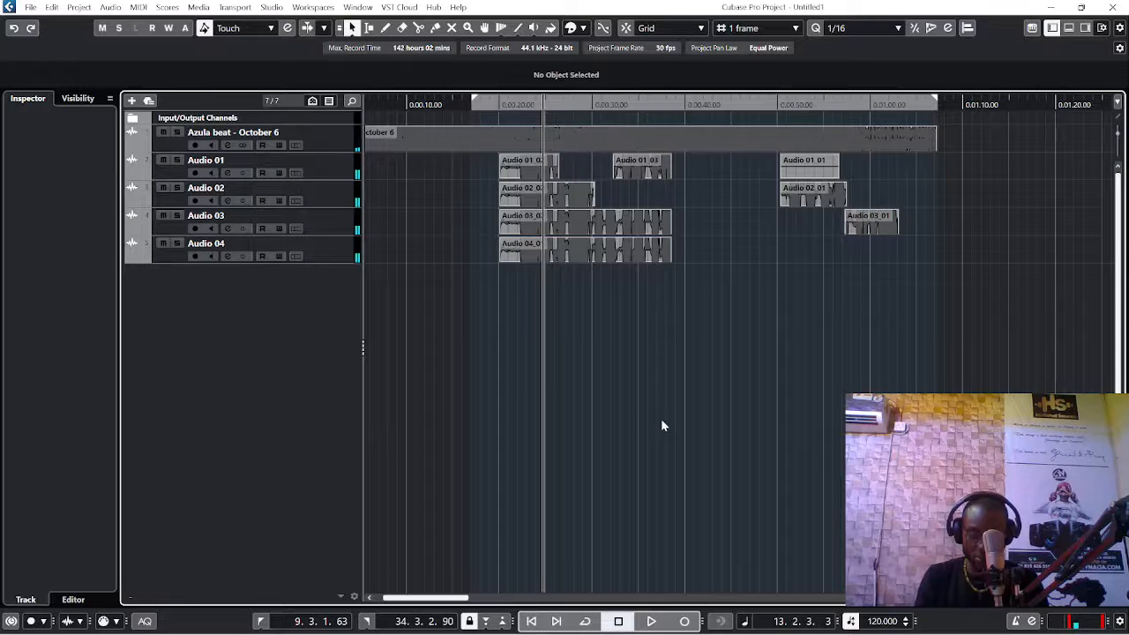
# Step: Switch to File Explorer, open the Mixdown folder of the "how to record on cubase 12" project in Documents, and play the exported MP3
pyautogui.press('super+e')
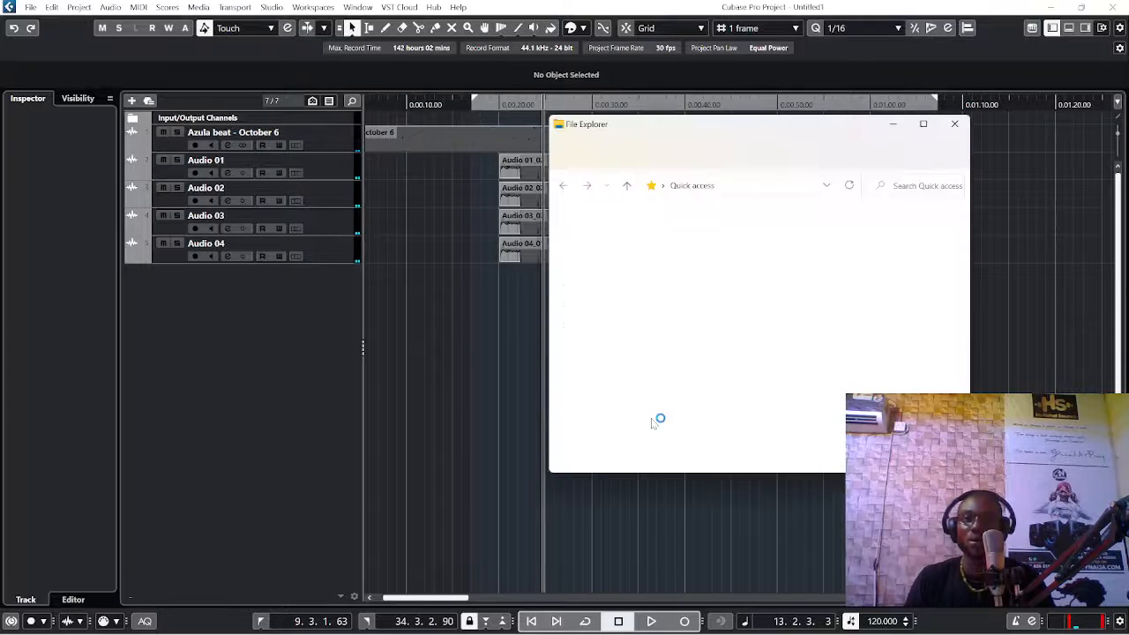
pyautogui.click(607, 282)
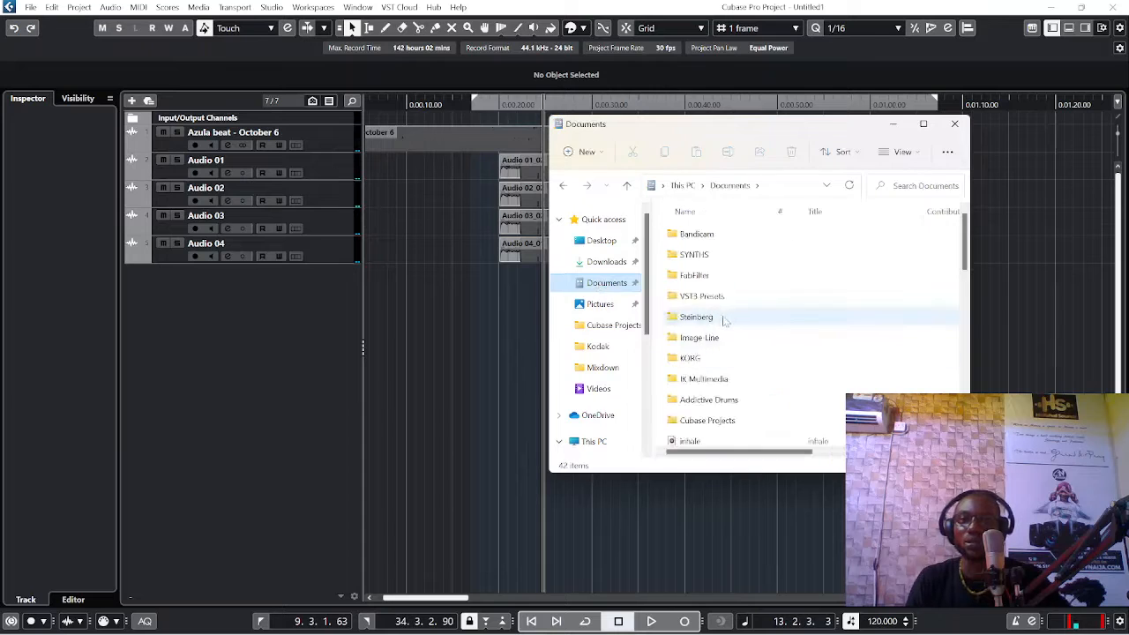
pyautogui.doubleClick(702, 421)
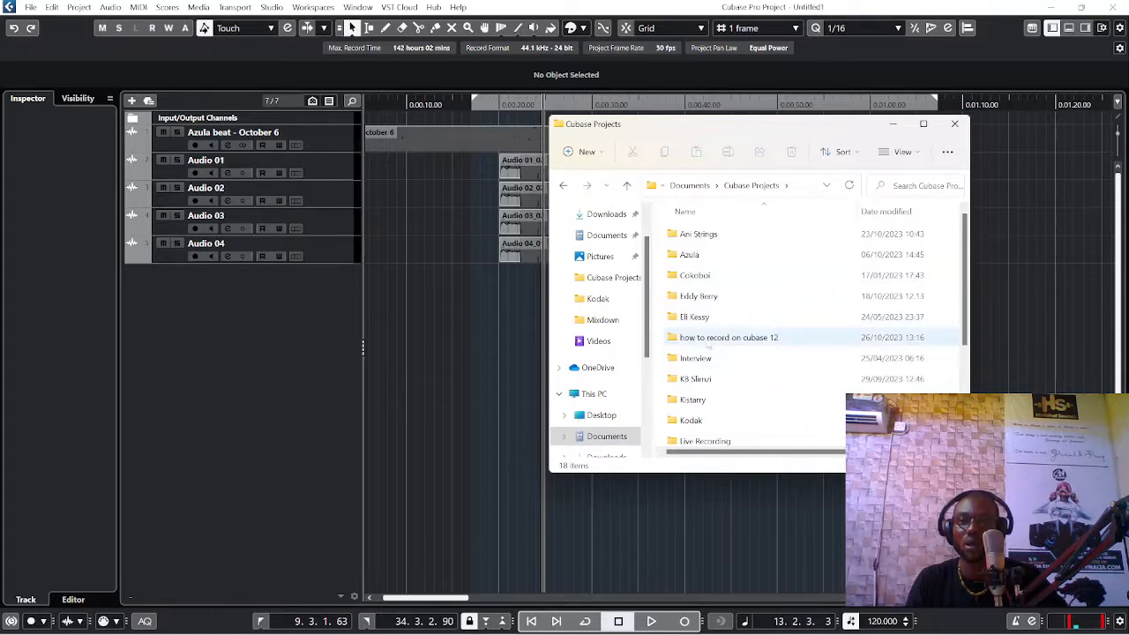
pyautogui.doubleClick(749, 342)
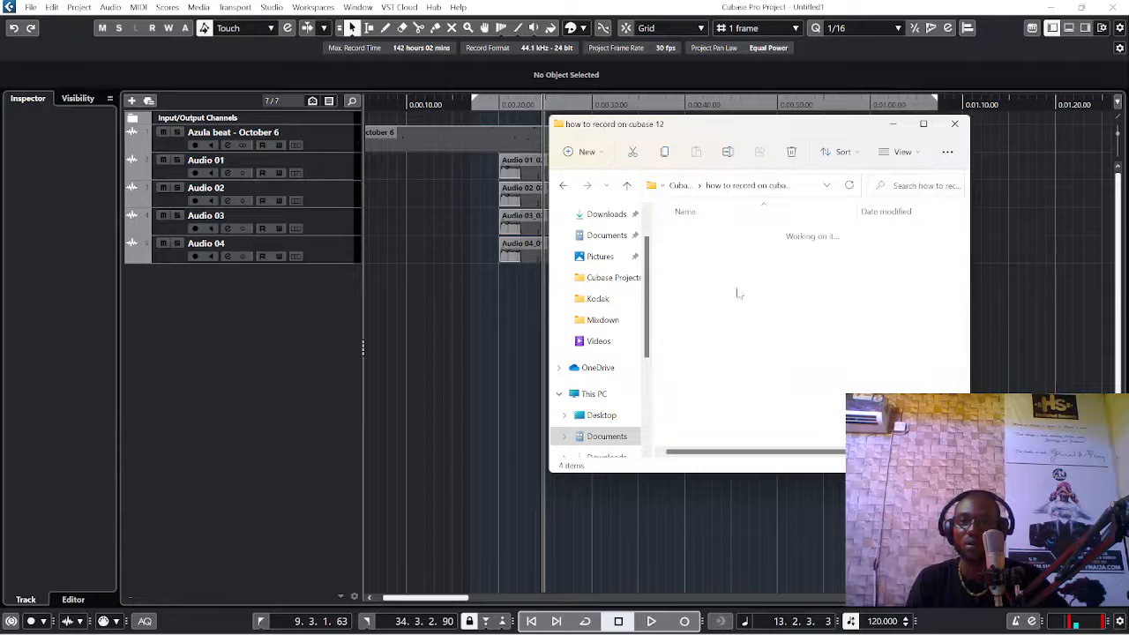
pyautogui.doubleClick(701, 276)
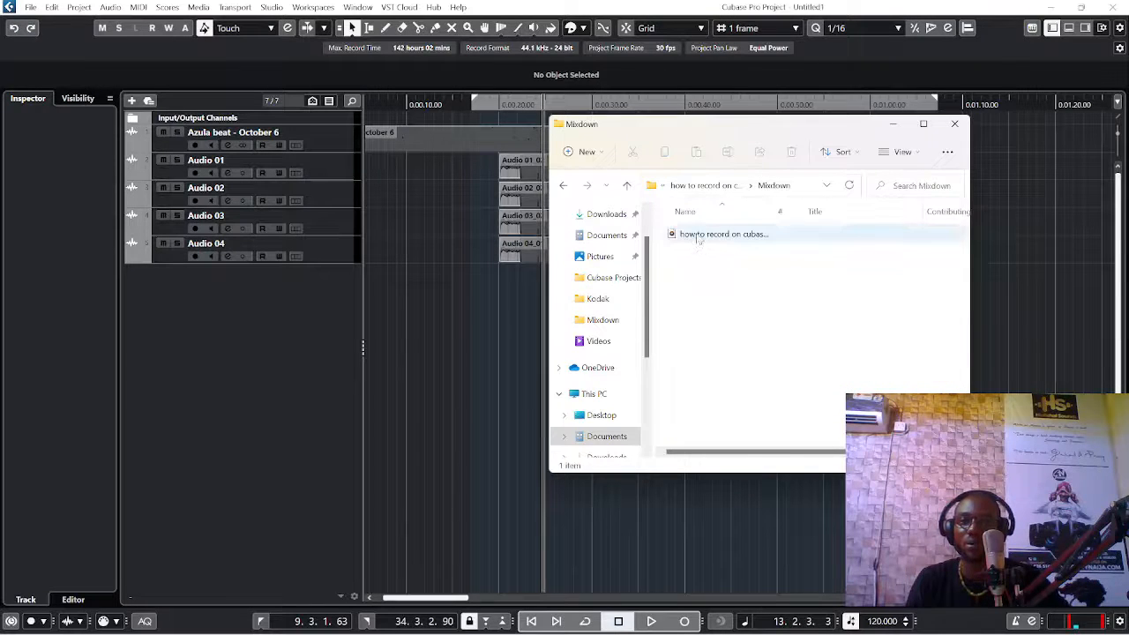
pyautogui.click(698, 236)
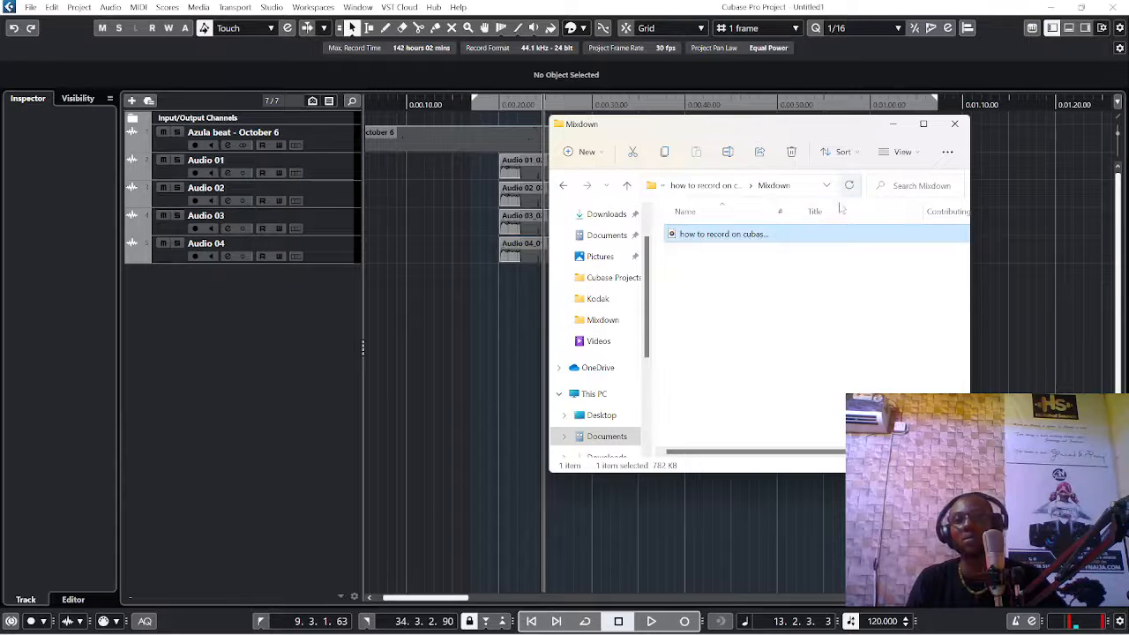
pyautogui.doubleClick(724, 236)
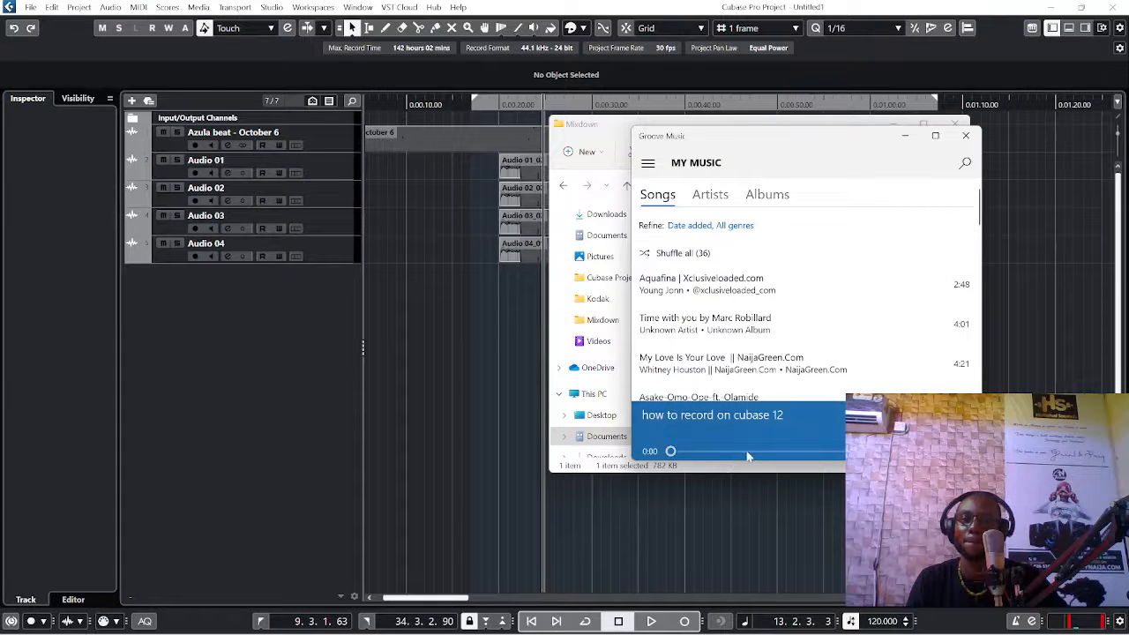
# Step: Skip ahead through the exported MP3 in Groove Music to check it, close the player, and return to the Cubase project
pyautogui.click(963, 427)
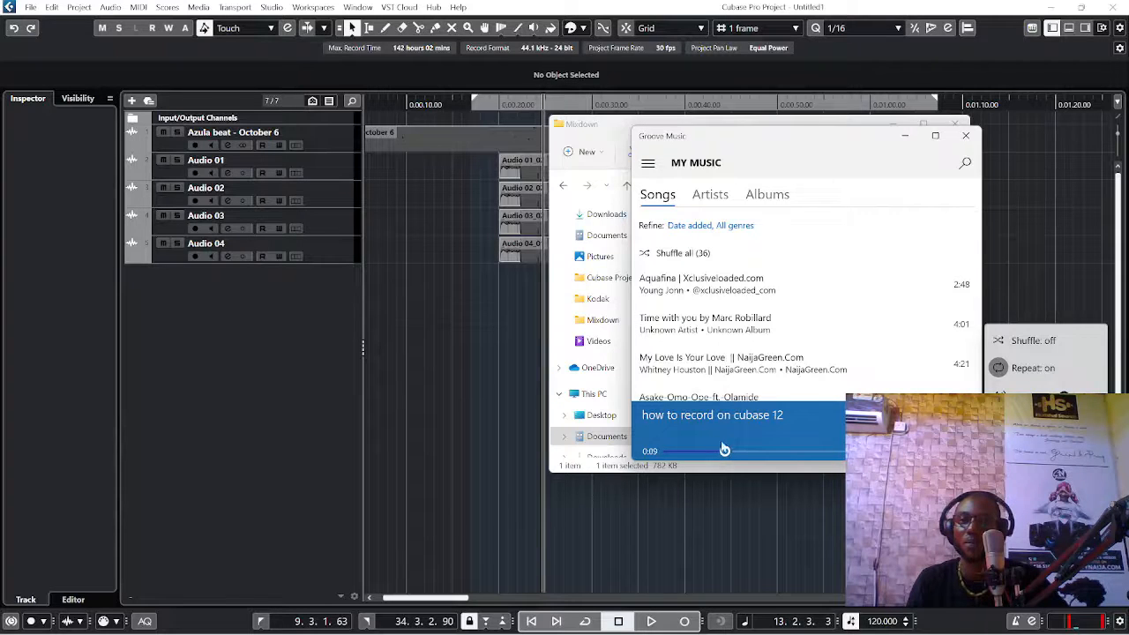
pyautogui.click(831, 453)
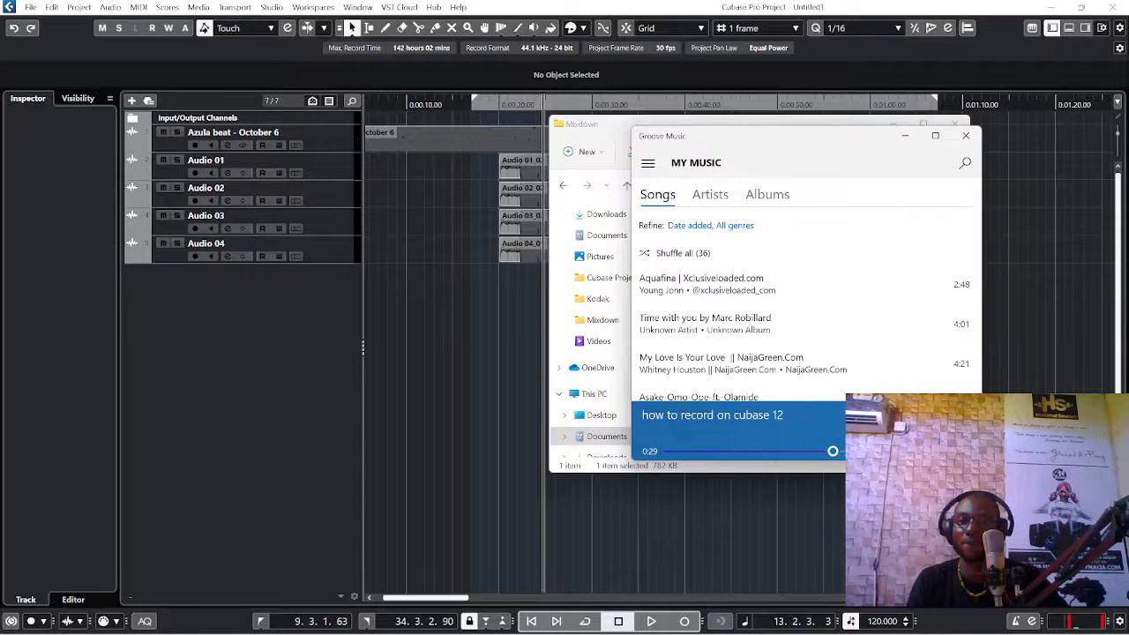
pyautogui.click(878, 452)
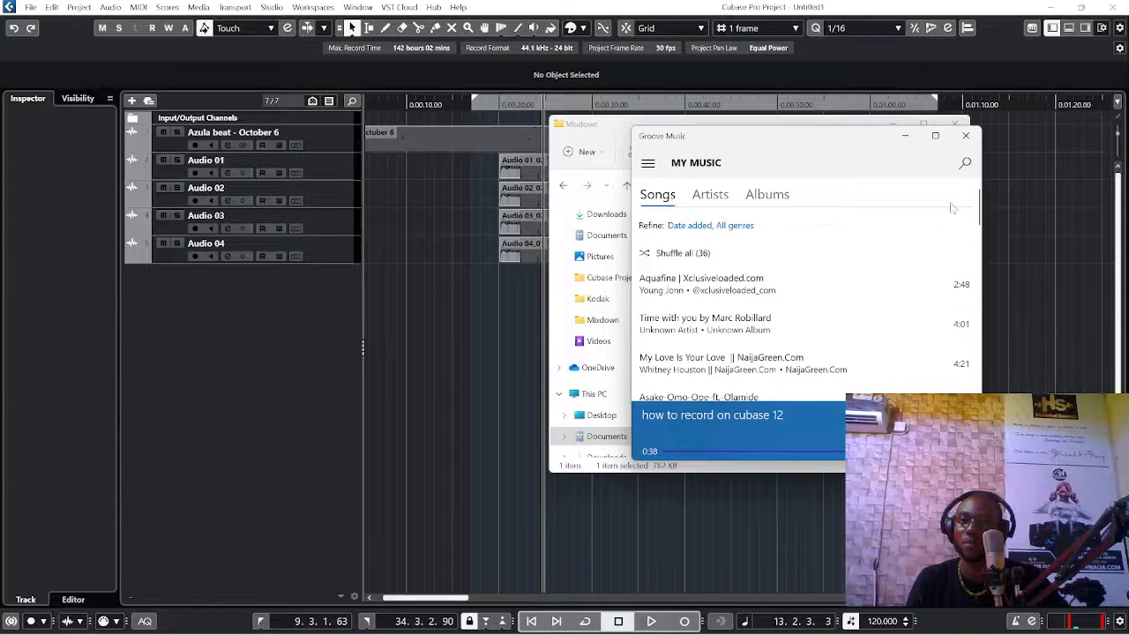
pyautogui.click(966, 135)
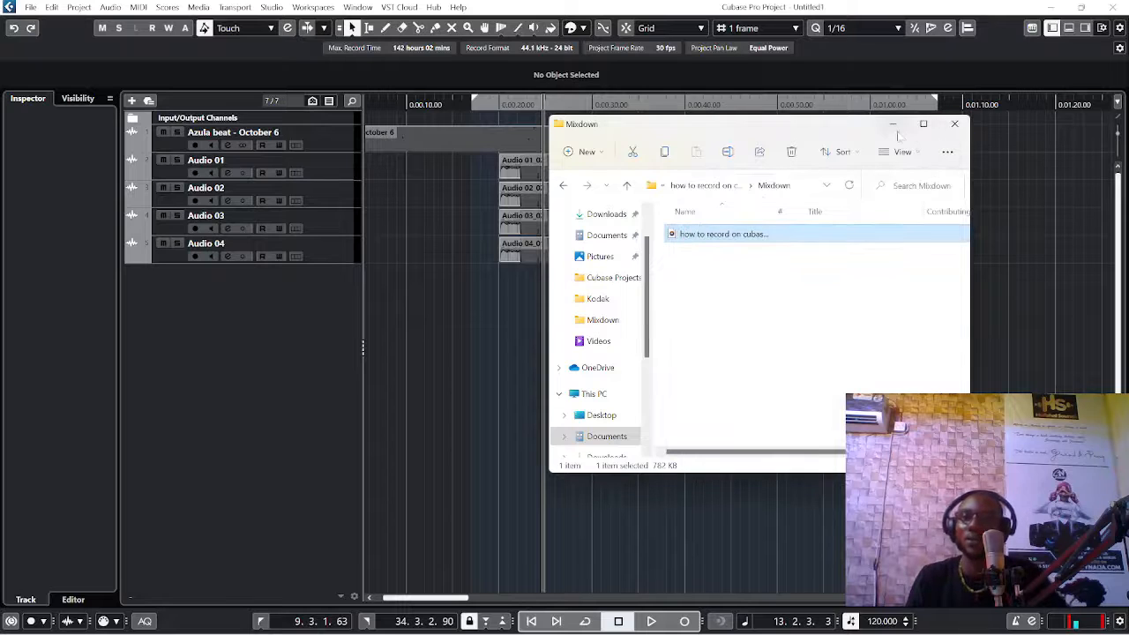
pyautogui.click(893, 124)
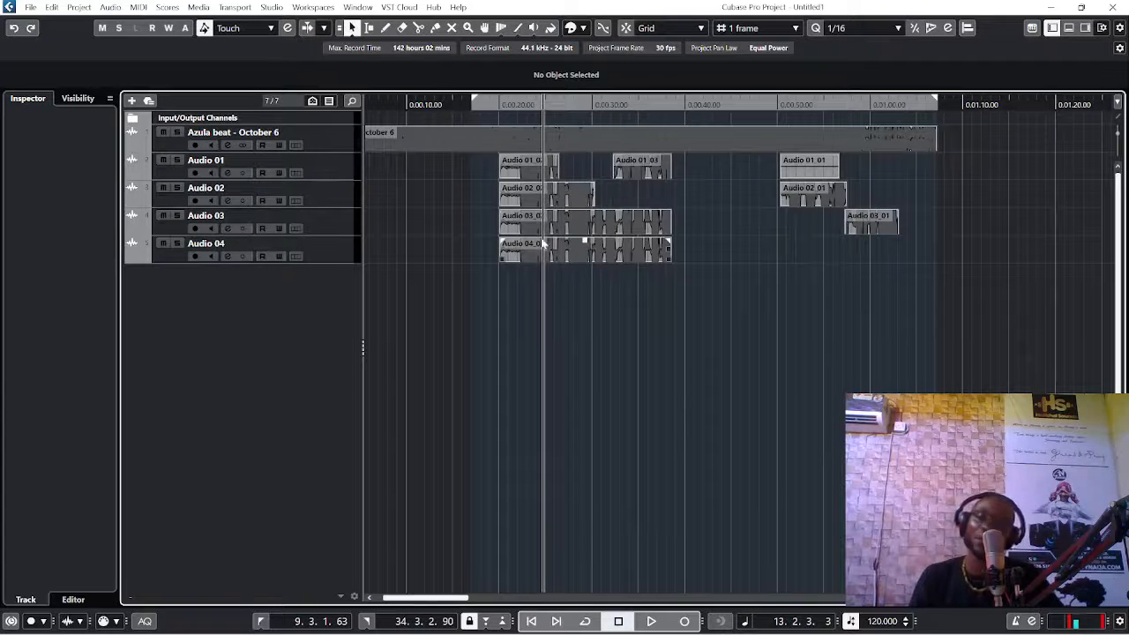
# Step: Save the project as "how to record on cubase12" in the "how to record on cubase 12" folder, checking that folder in File Explorer before confirming
pyautogui.scroll(-3, 526, 257)
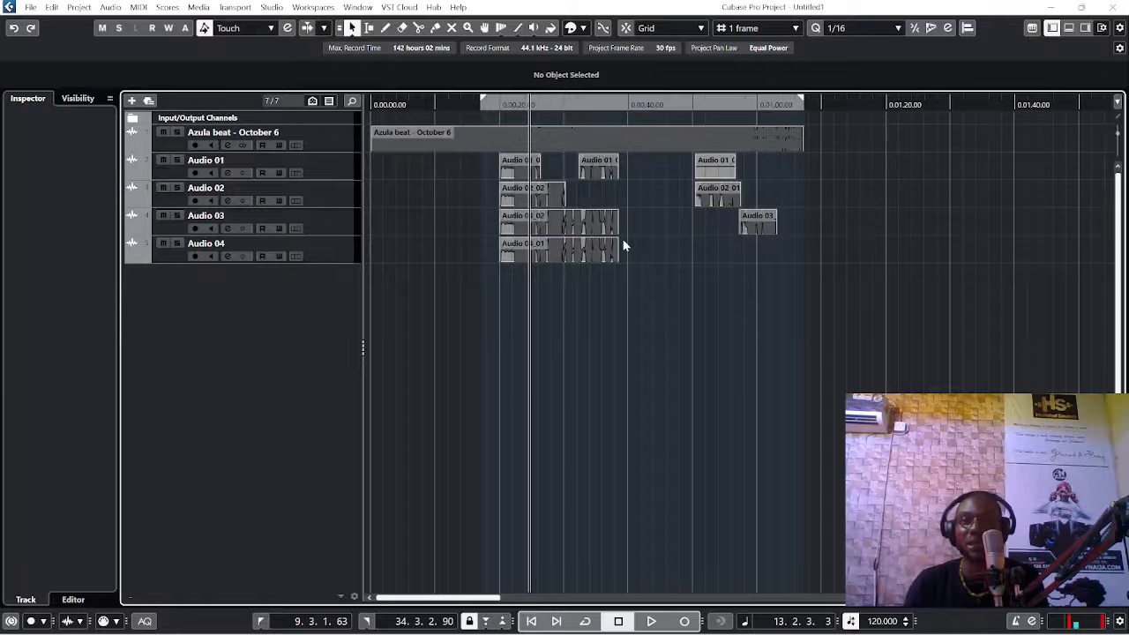
pyautogui.hotkey('ctrl', 's')
pyautogui.write('how to record on cubase12')
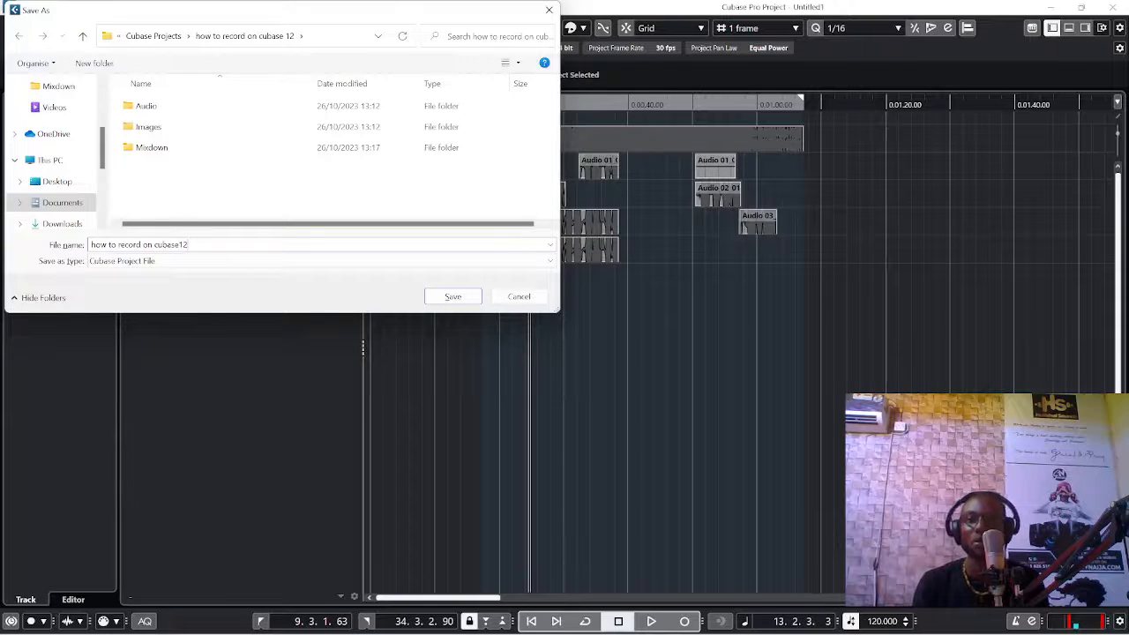
pyautogui.moveTo(573, 633)
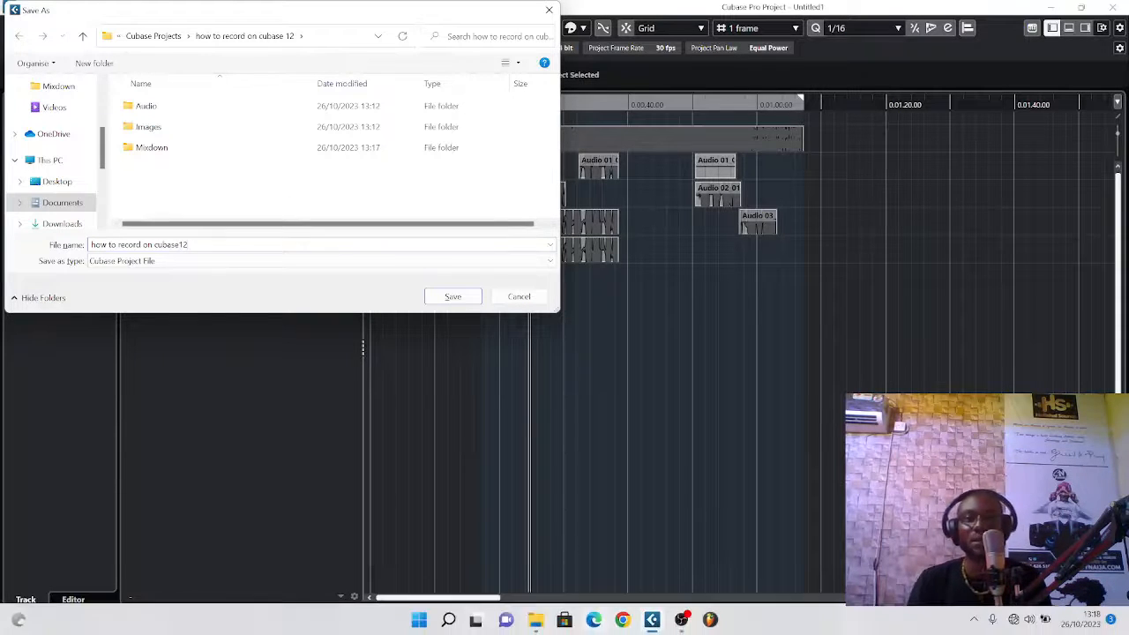
pyautogui.moveTo(535, 620)
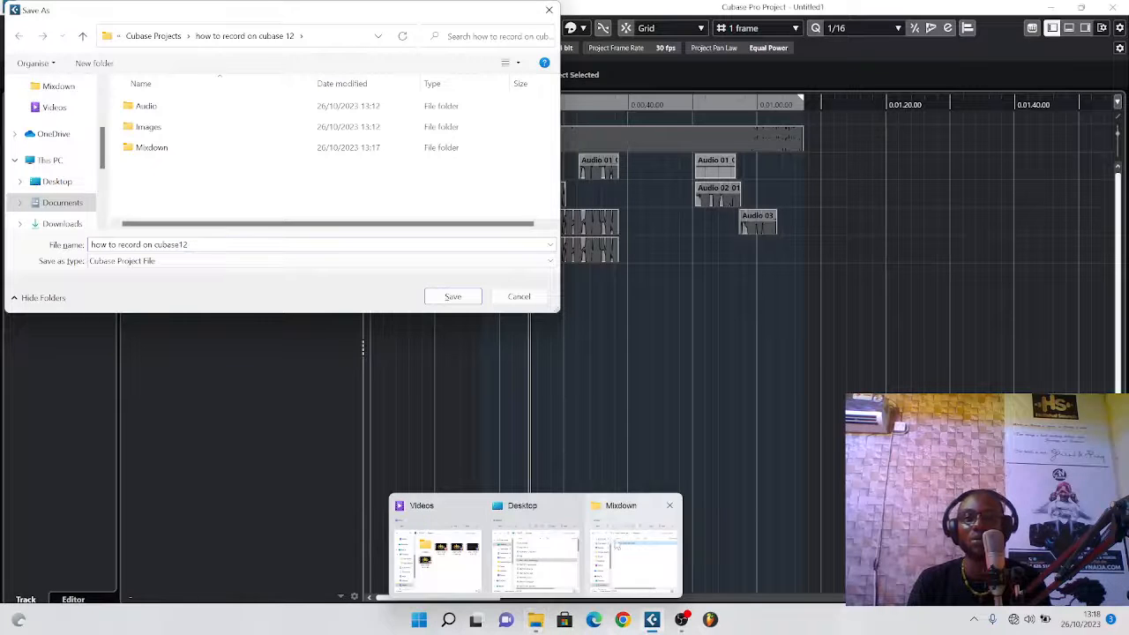
pyautogui.click(622, 547)
pyautogui.click(625, 185)
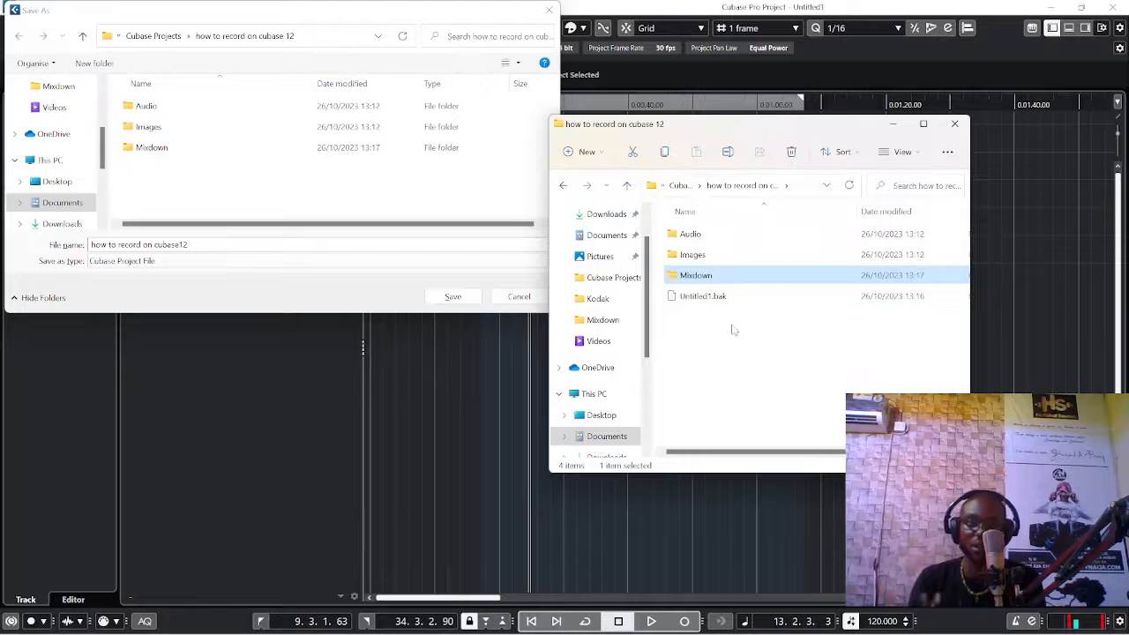
pyautogui.click(456, 300)
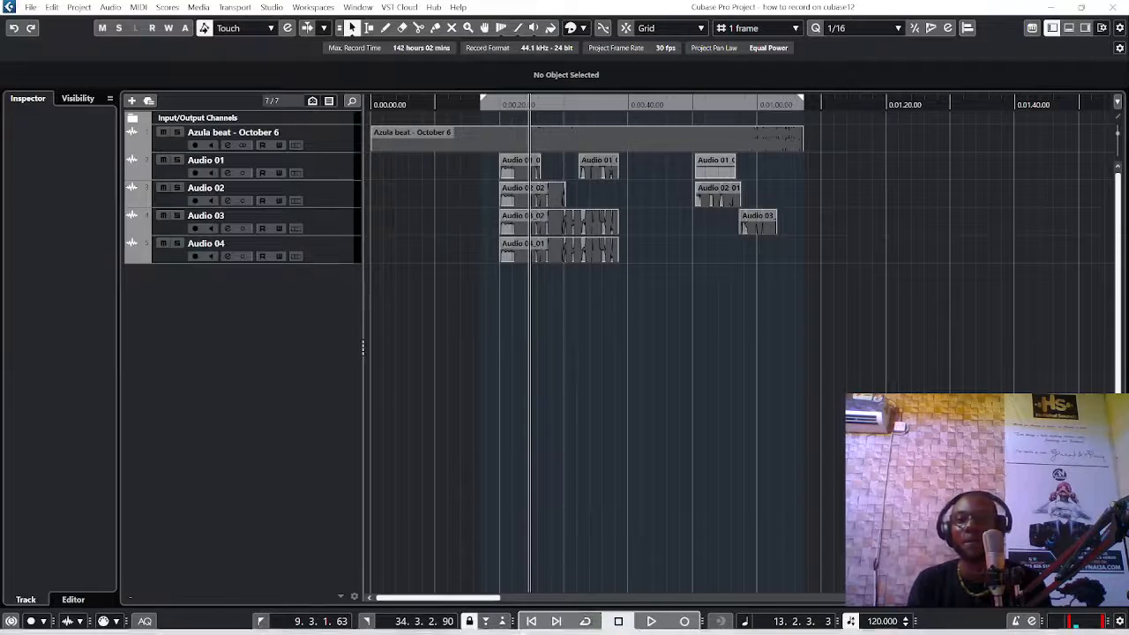
# Step: Switch to File Explorer, check the saved "how to record on cubase12" project file in its folder, and return to Cubase
pyautogui.moveTo(535, 620)
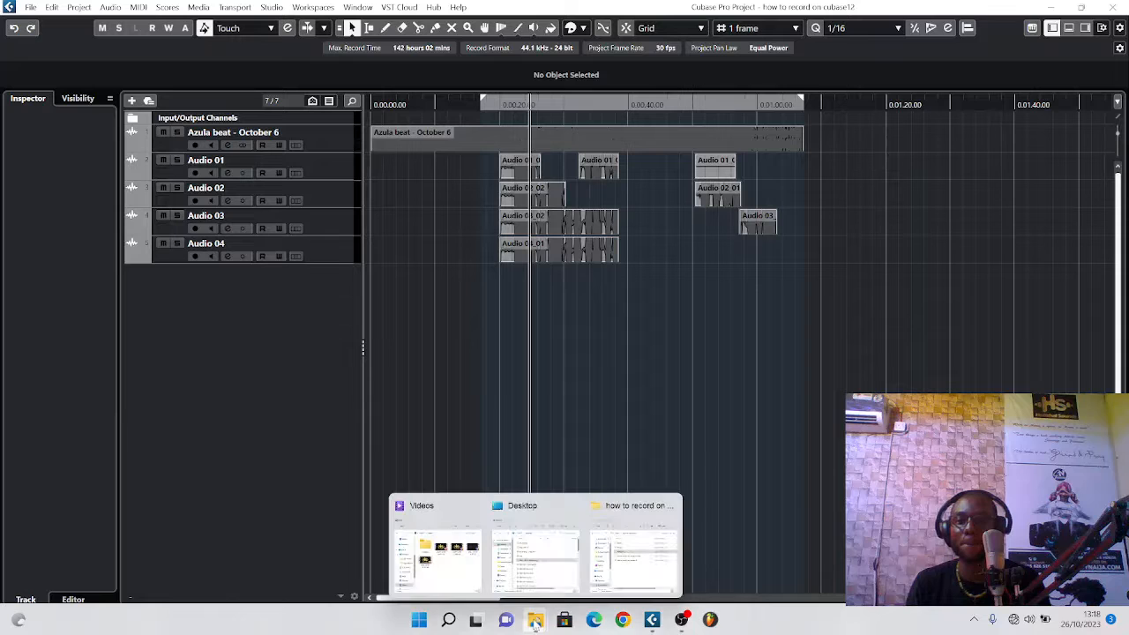
pyautogui.click(618, 564)
pyautogui.click(727, 319)
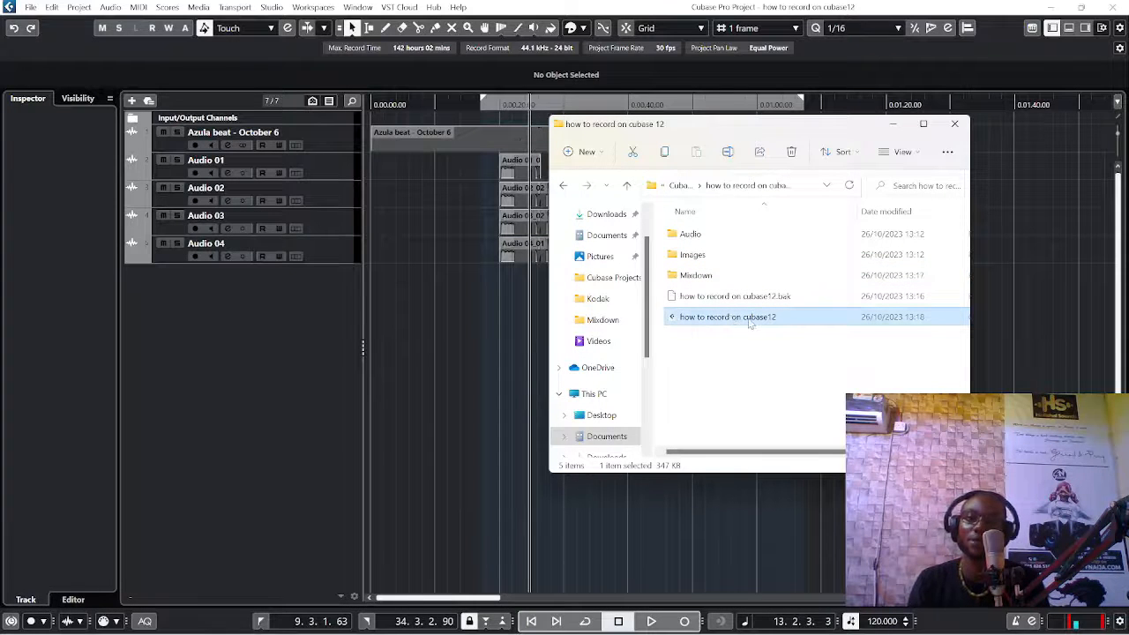
pyautogui.click(893, 124)
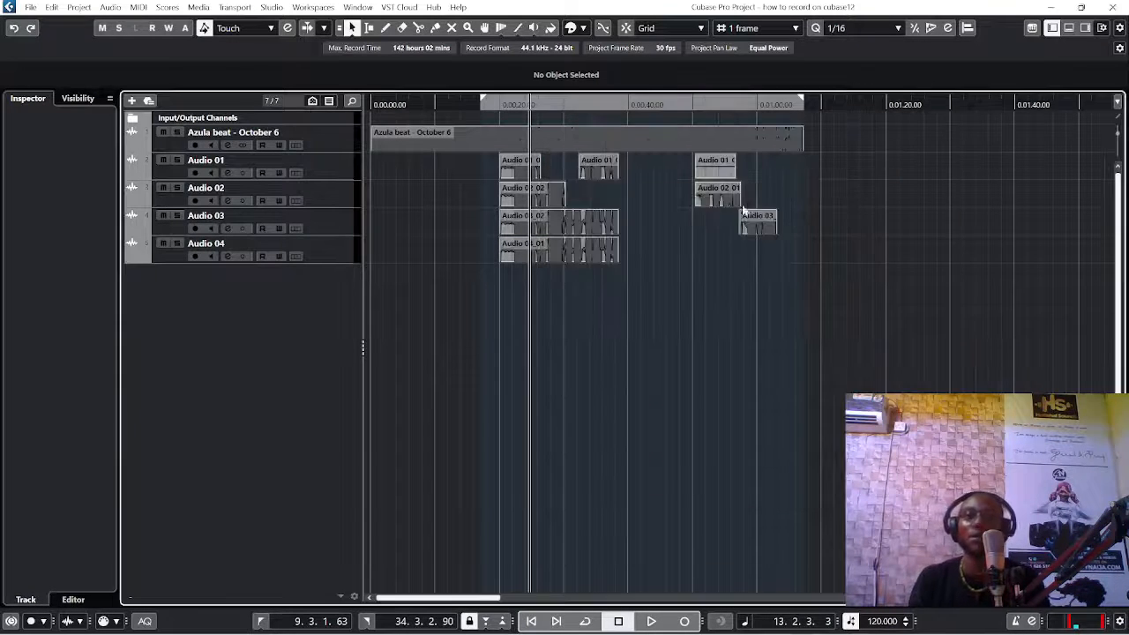